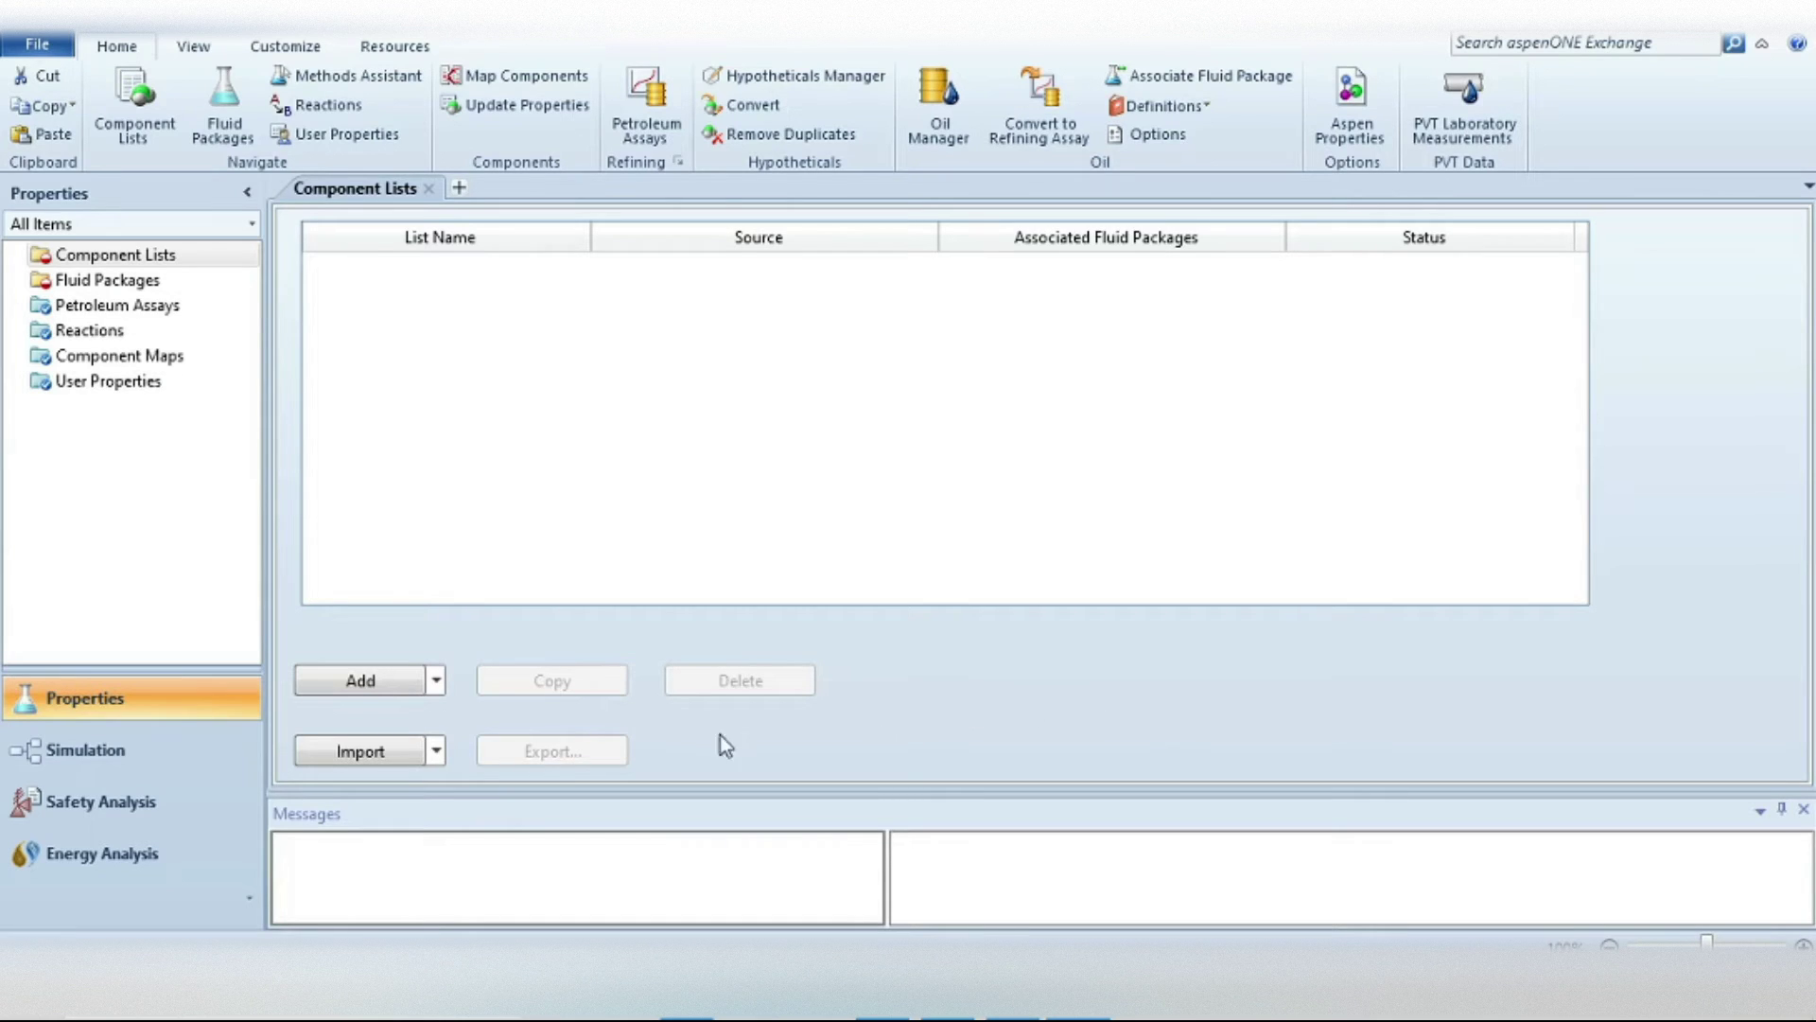
- Create a component list containing water (H2O) and fluid package Basis-1 using NBS Steam
{"action": "left_click", "coordinate": [358, 685]}
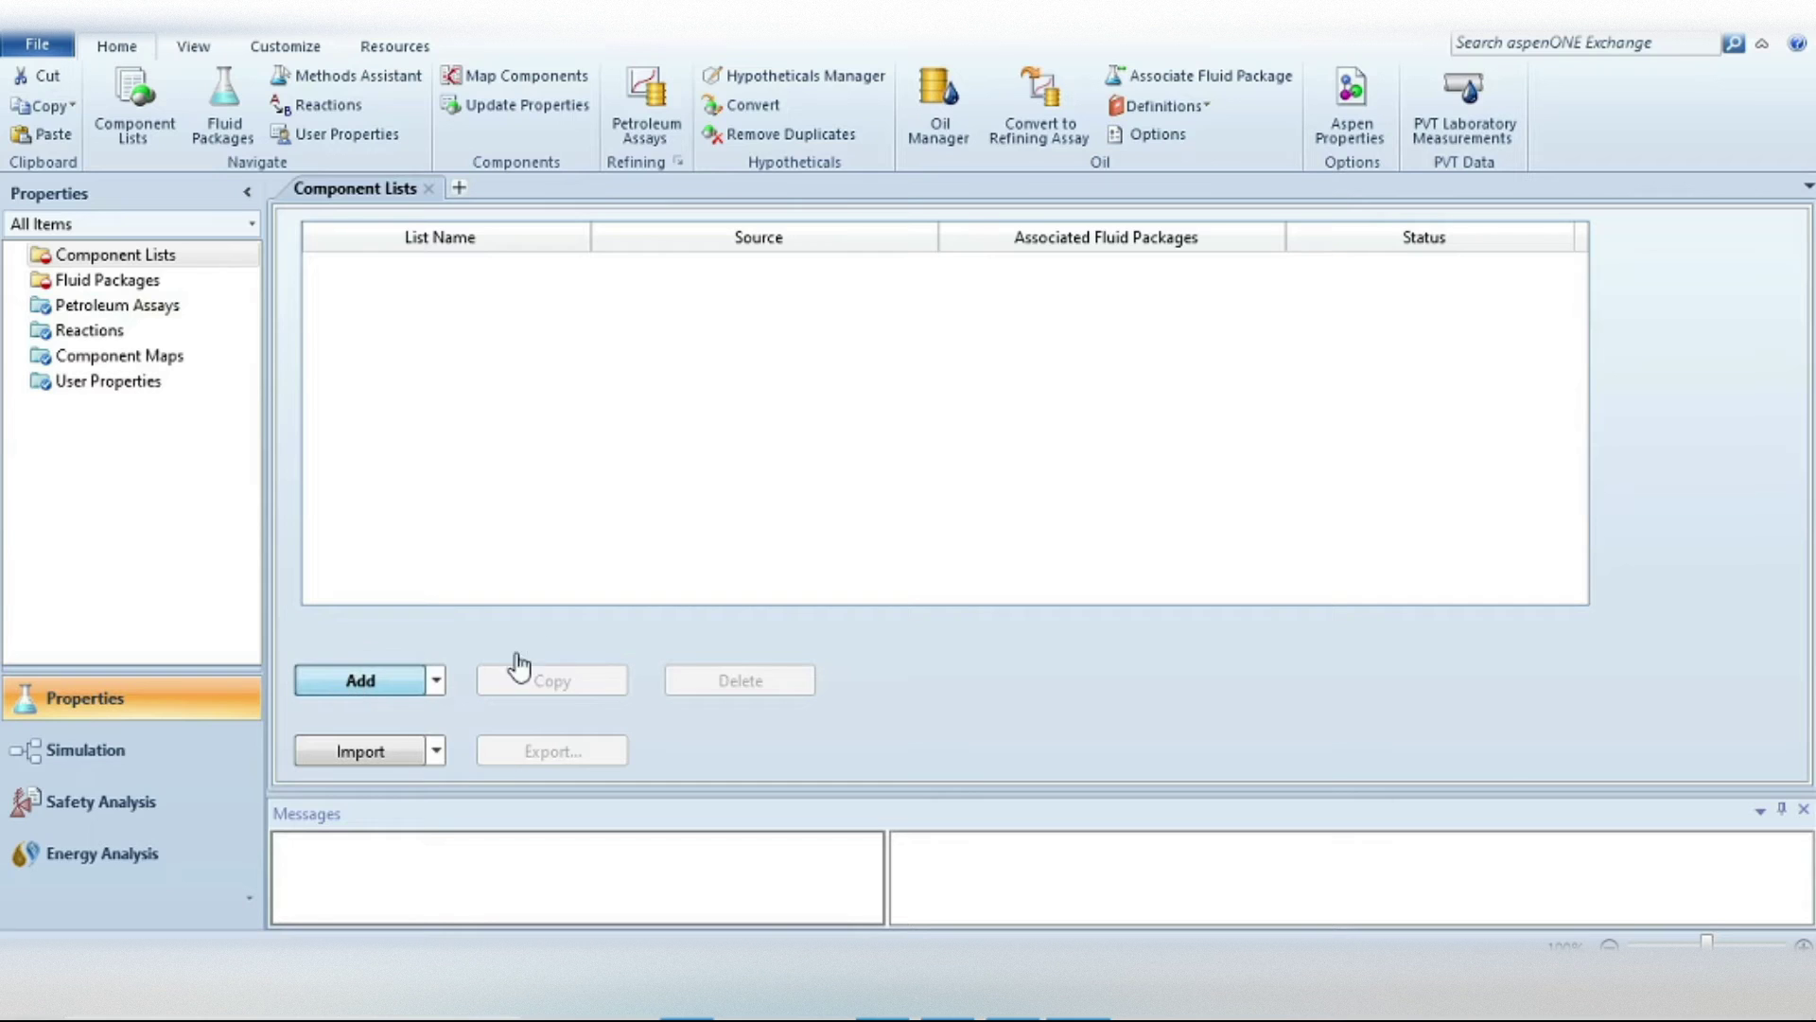
{"action": "type", "text": "w"}
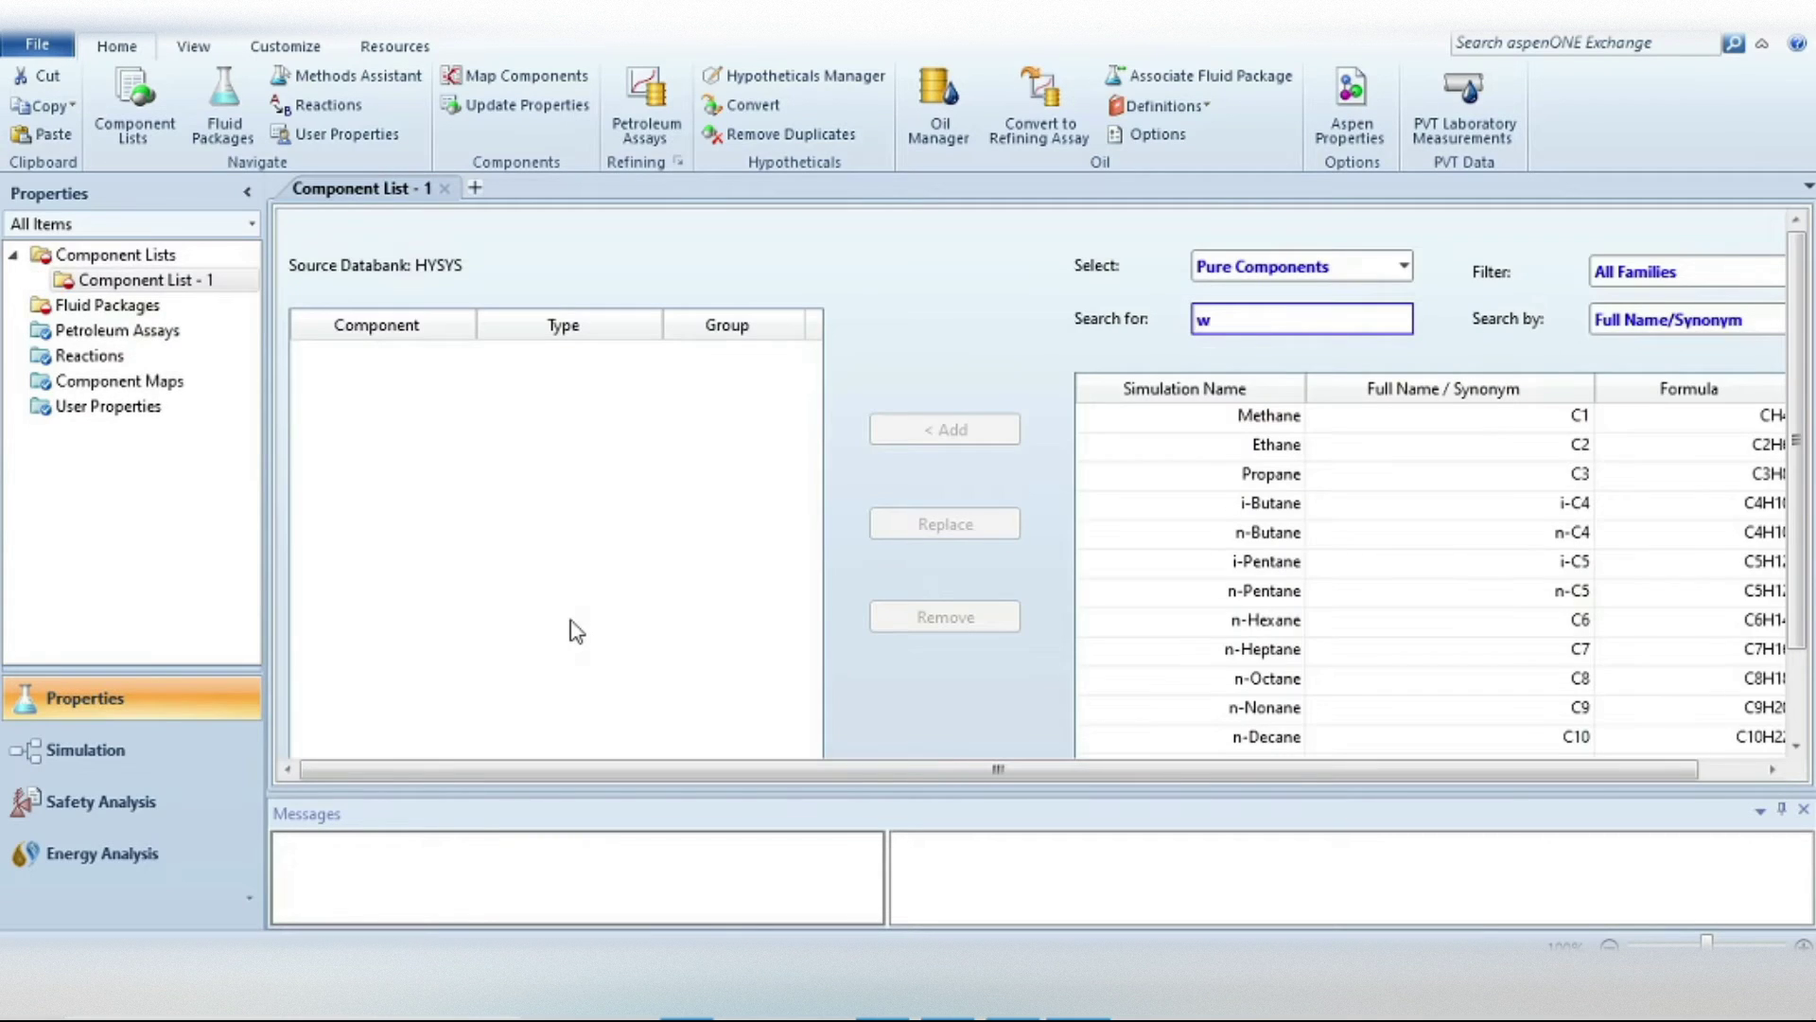
{"action": "type", "text": "ater"}
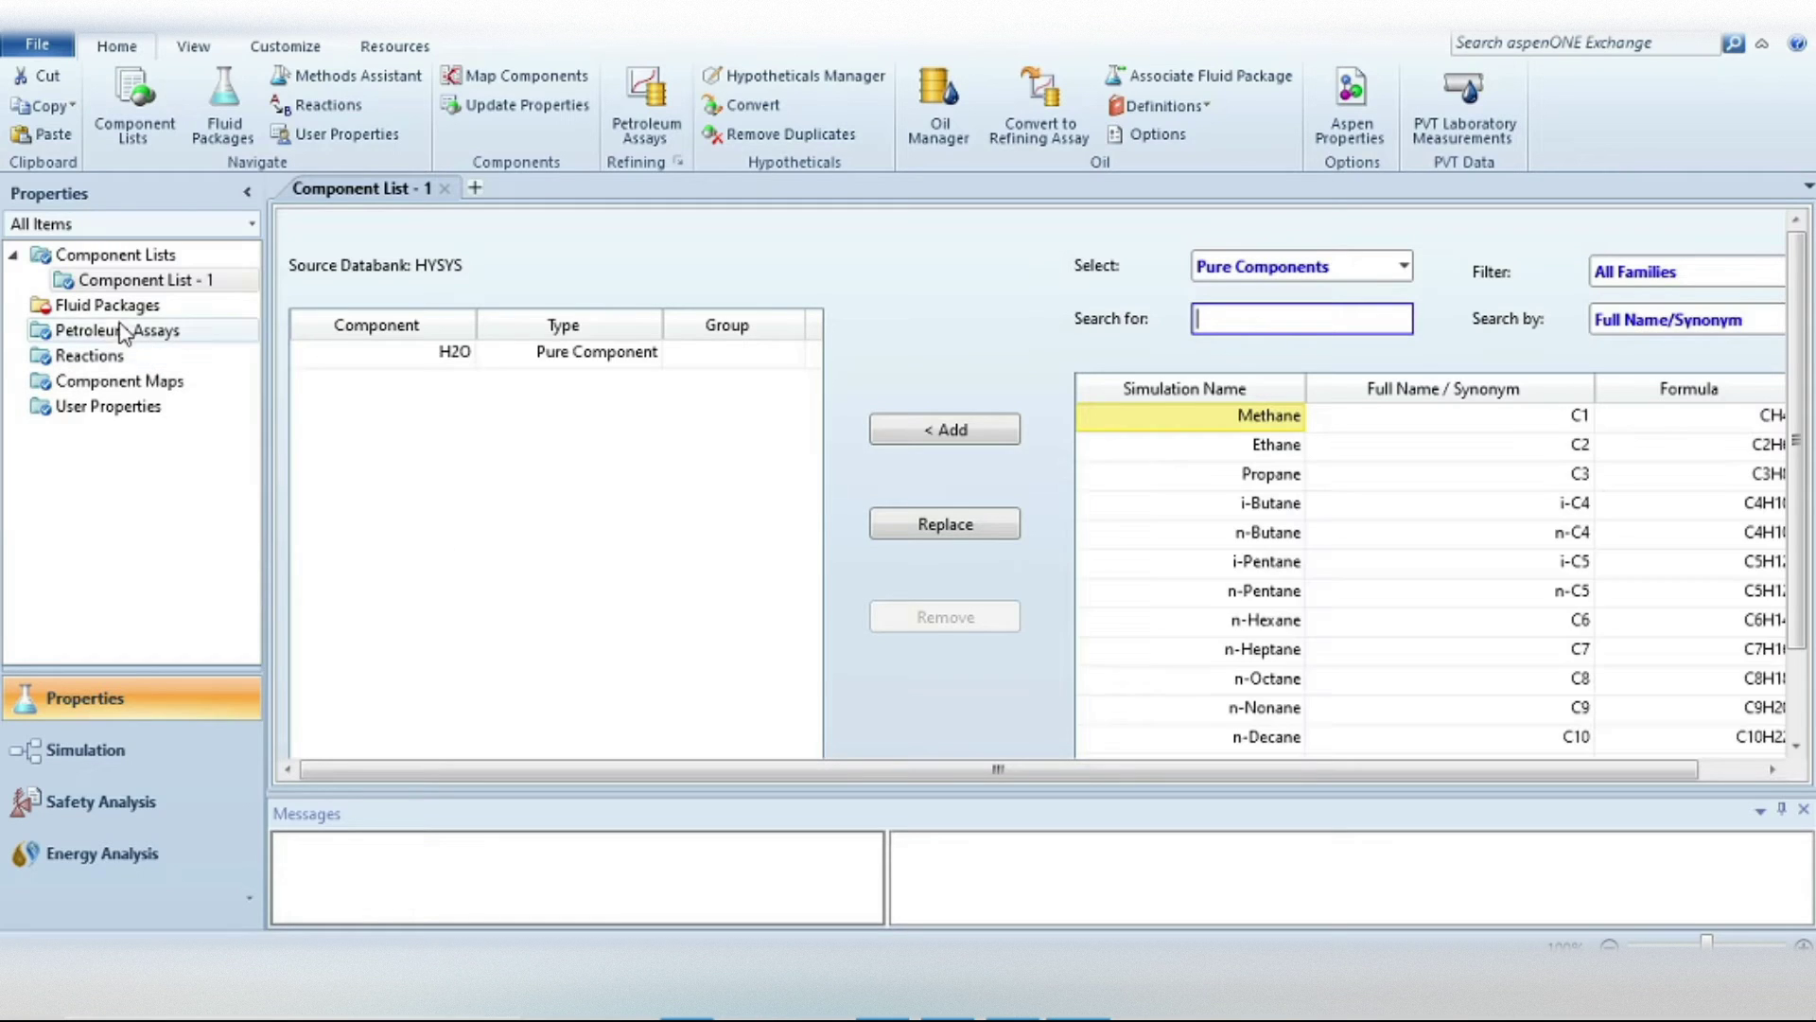
{"action": "left_click", "coordinate": [81, 302]}
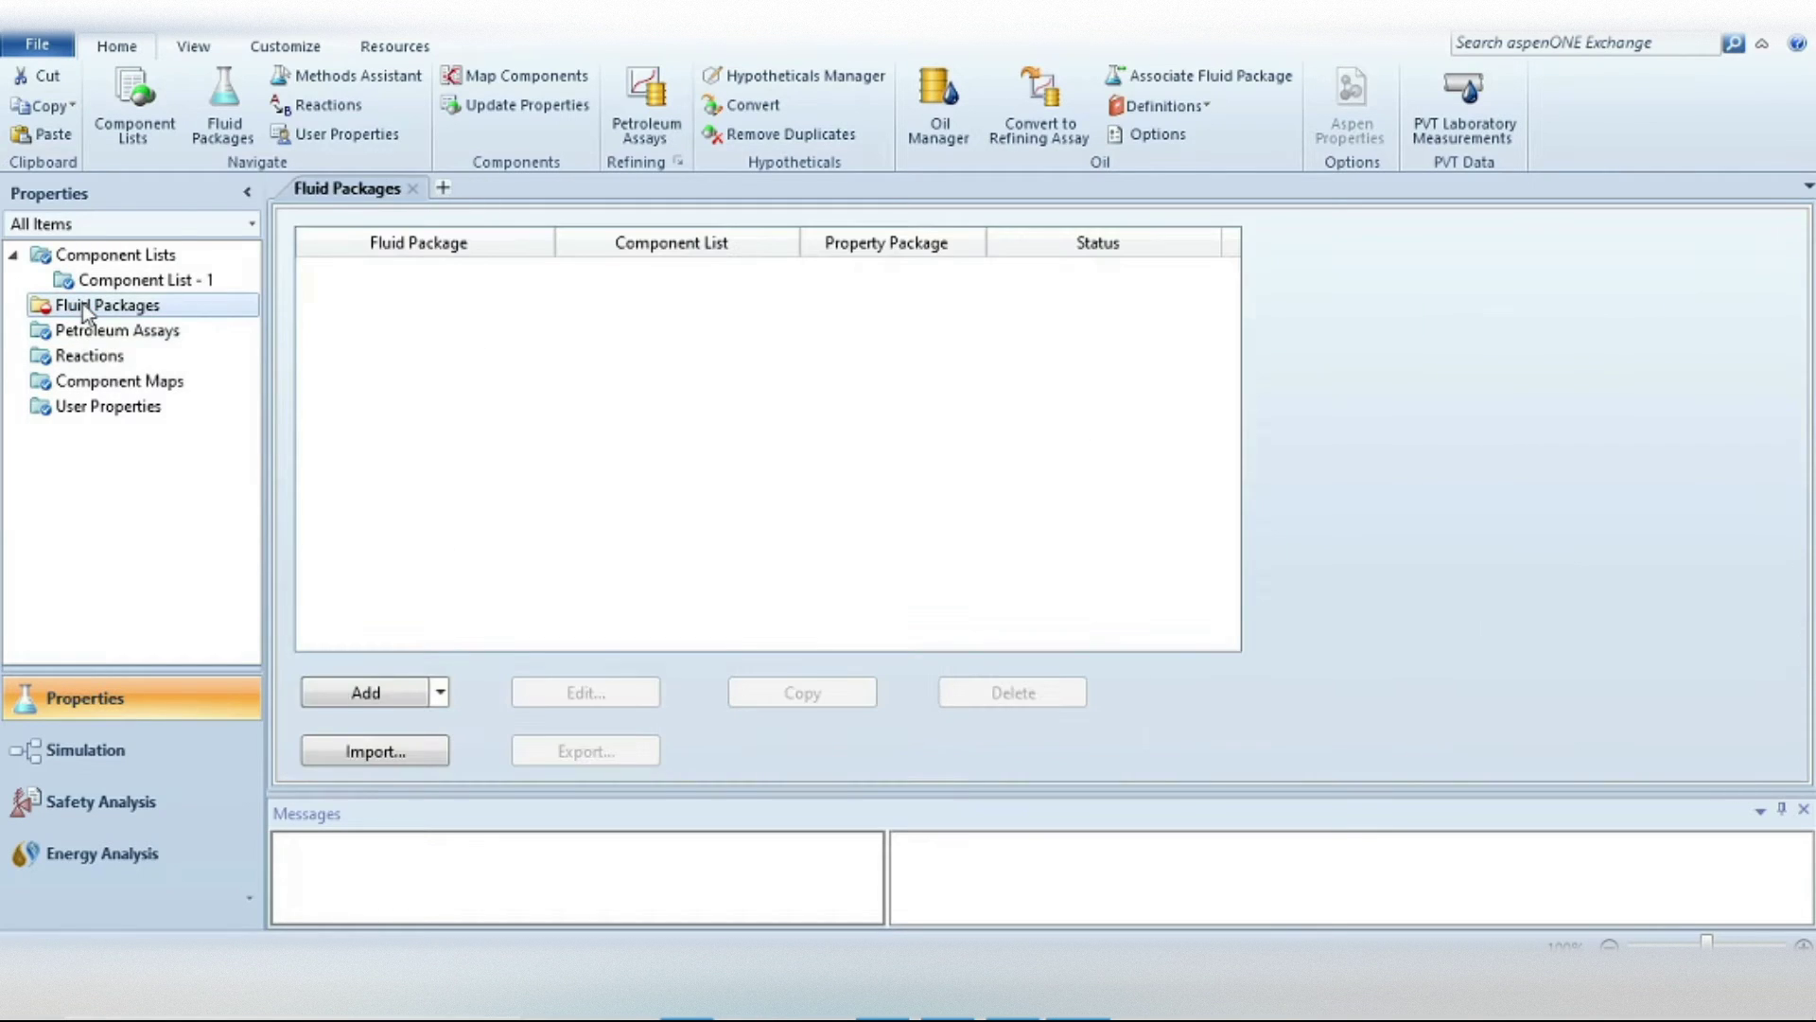
{"action": "left_click", "coordinate": [383, 698]}
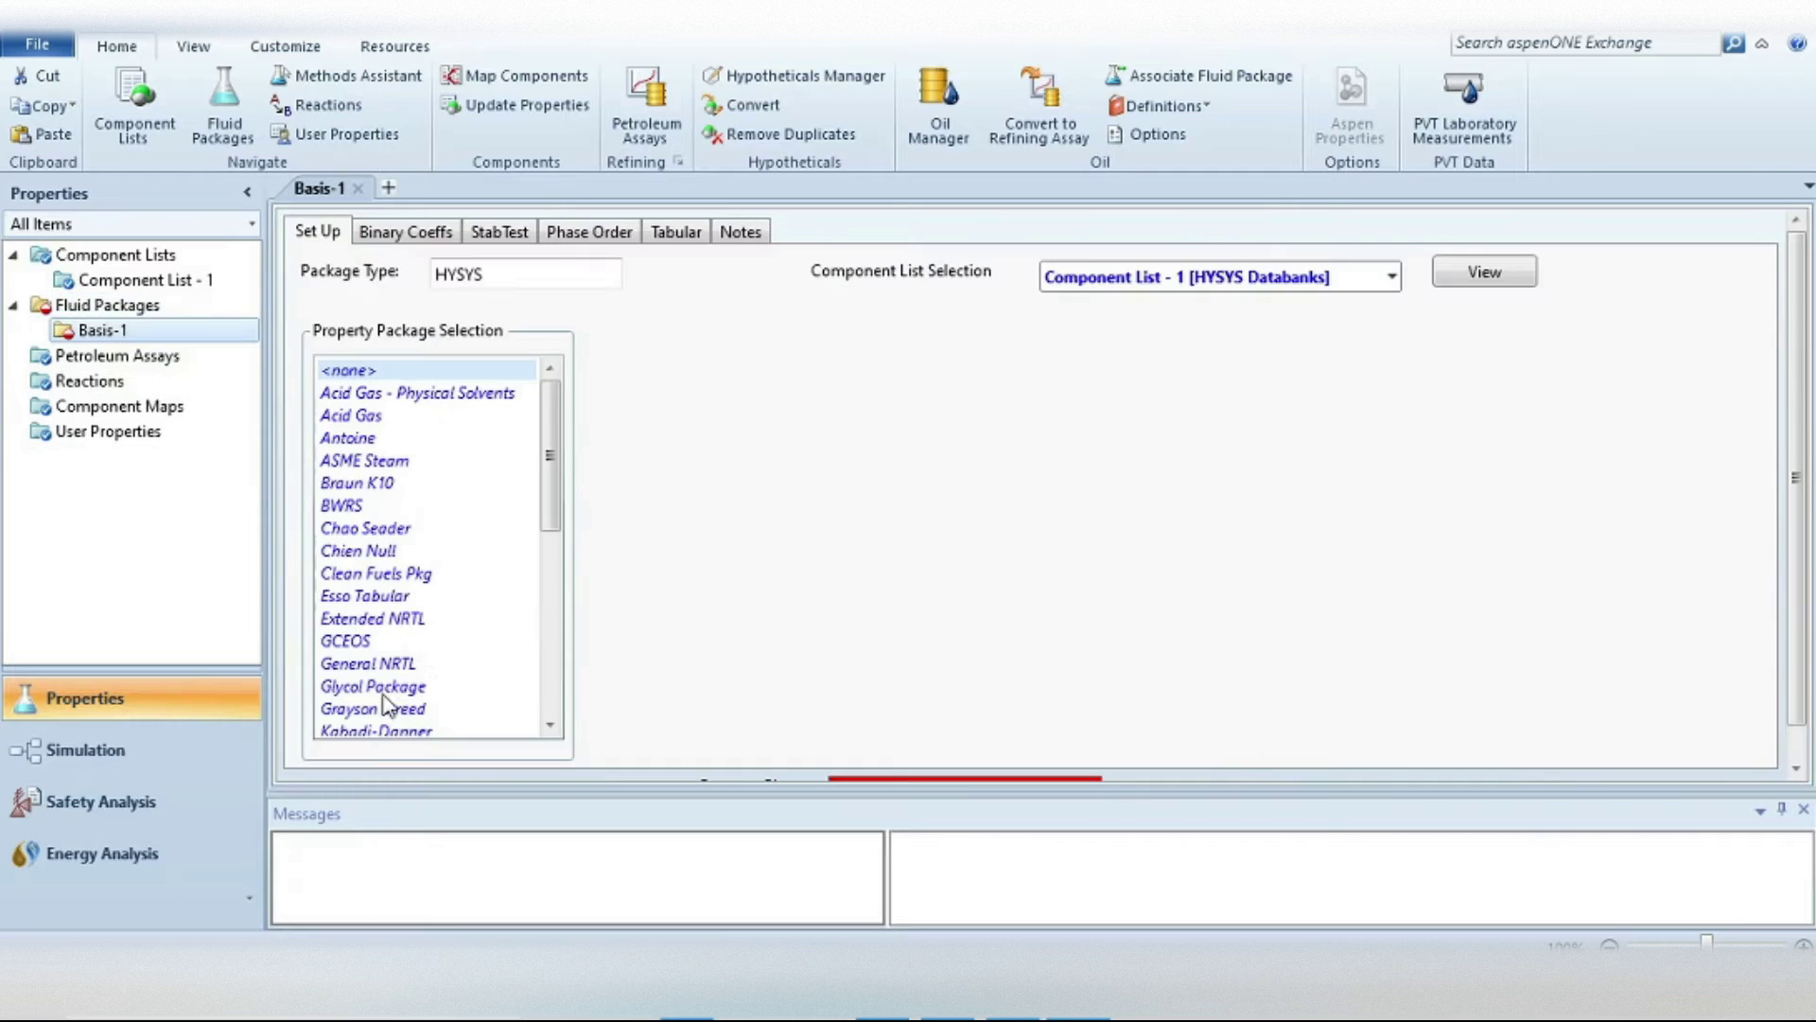
{"action": "left_click_drag", "start_coordinate": [551, 452], "coordinate": [552, 584]}
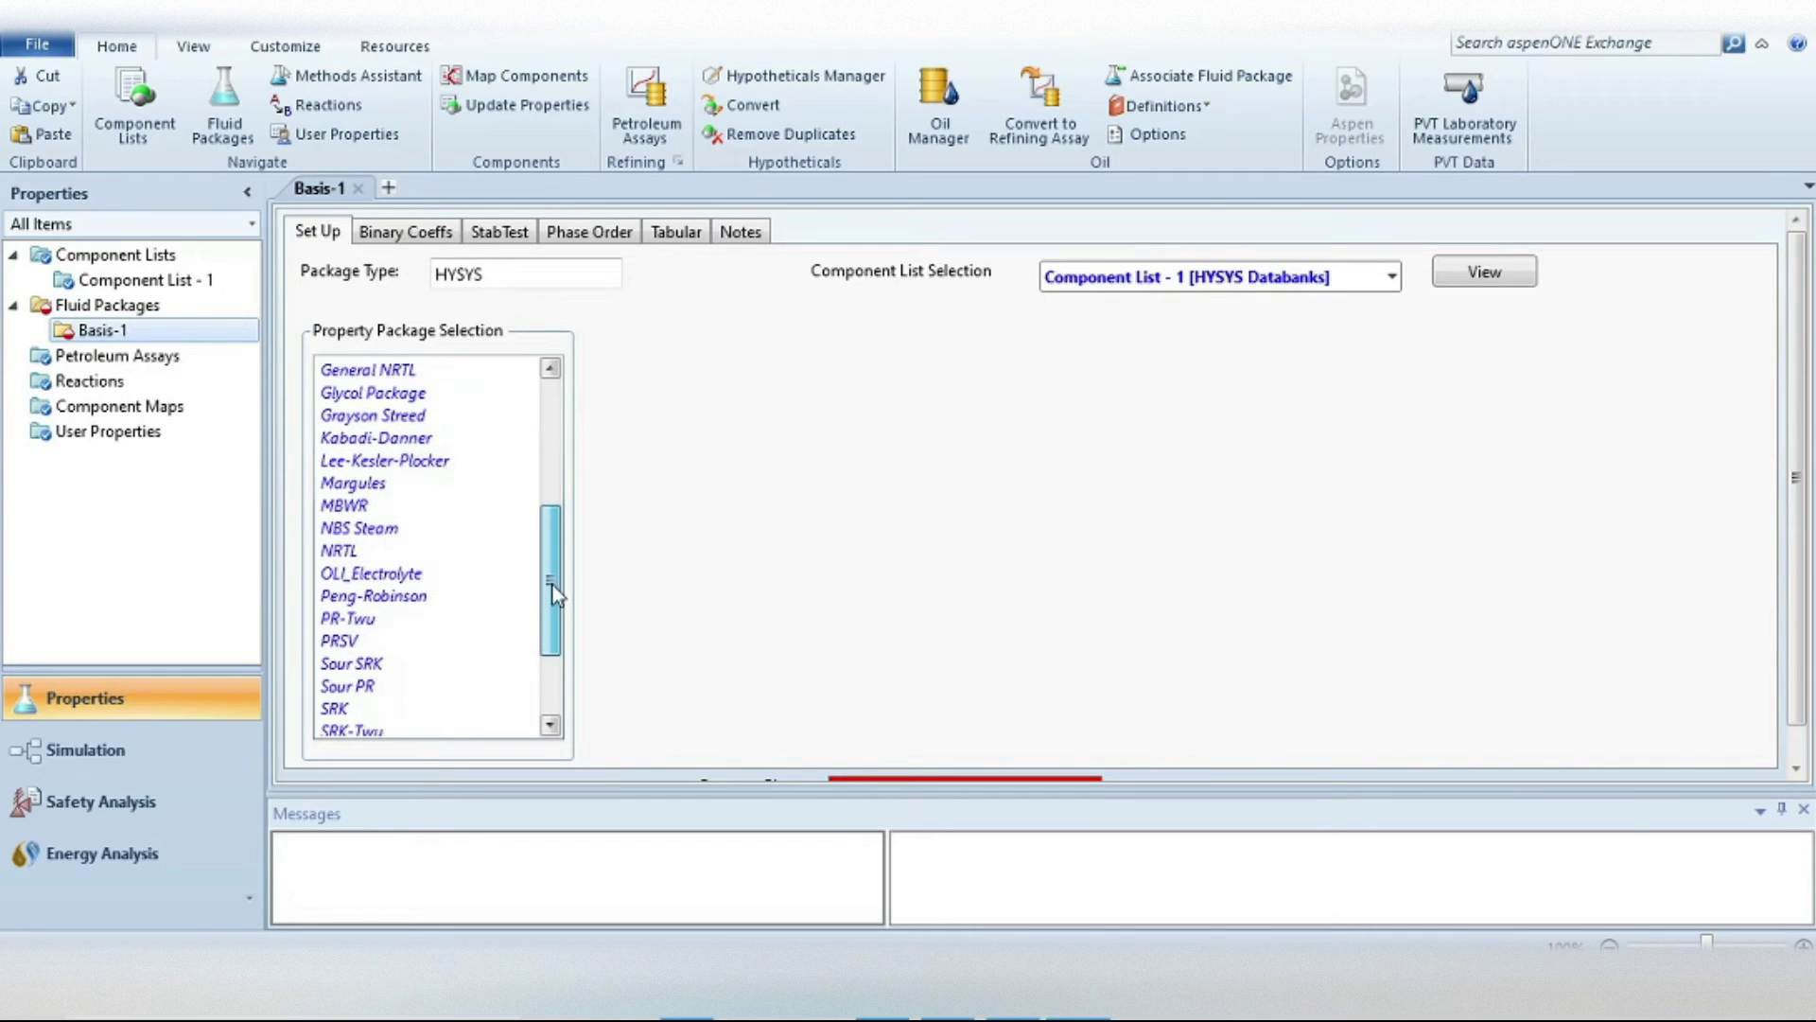
{"action": "left_click", "coordinate": [355, 528]}
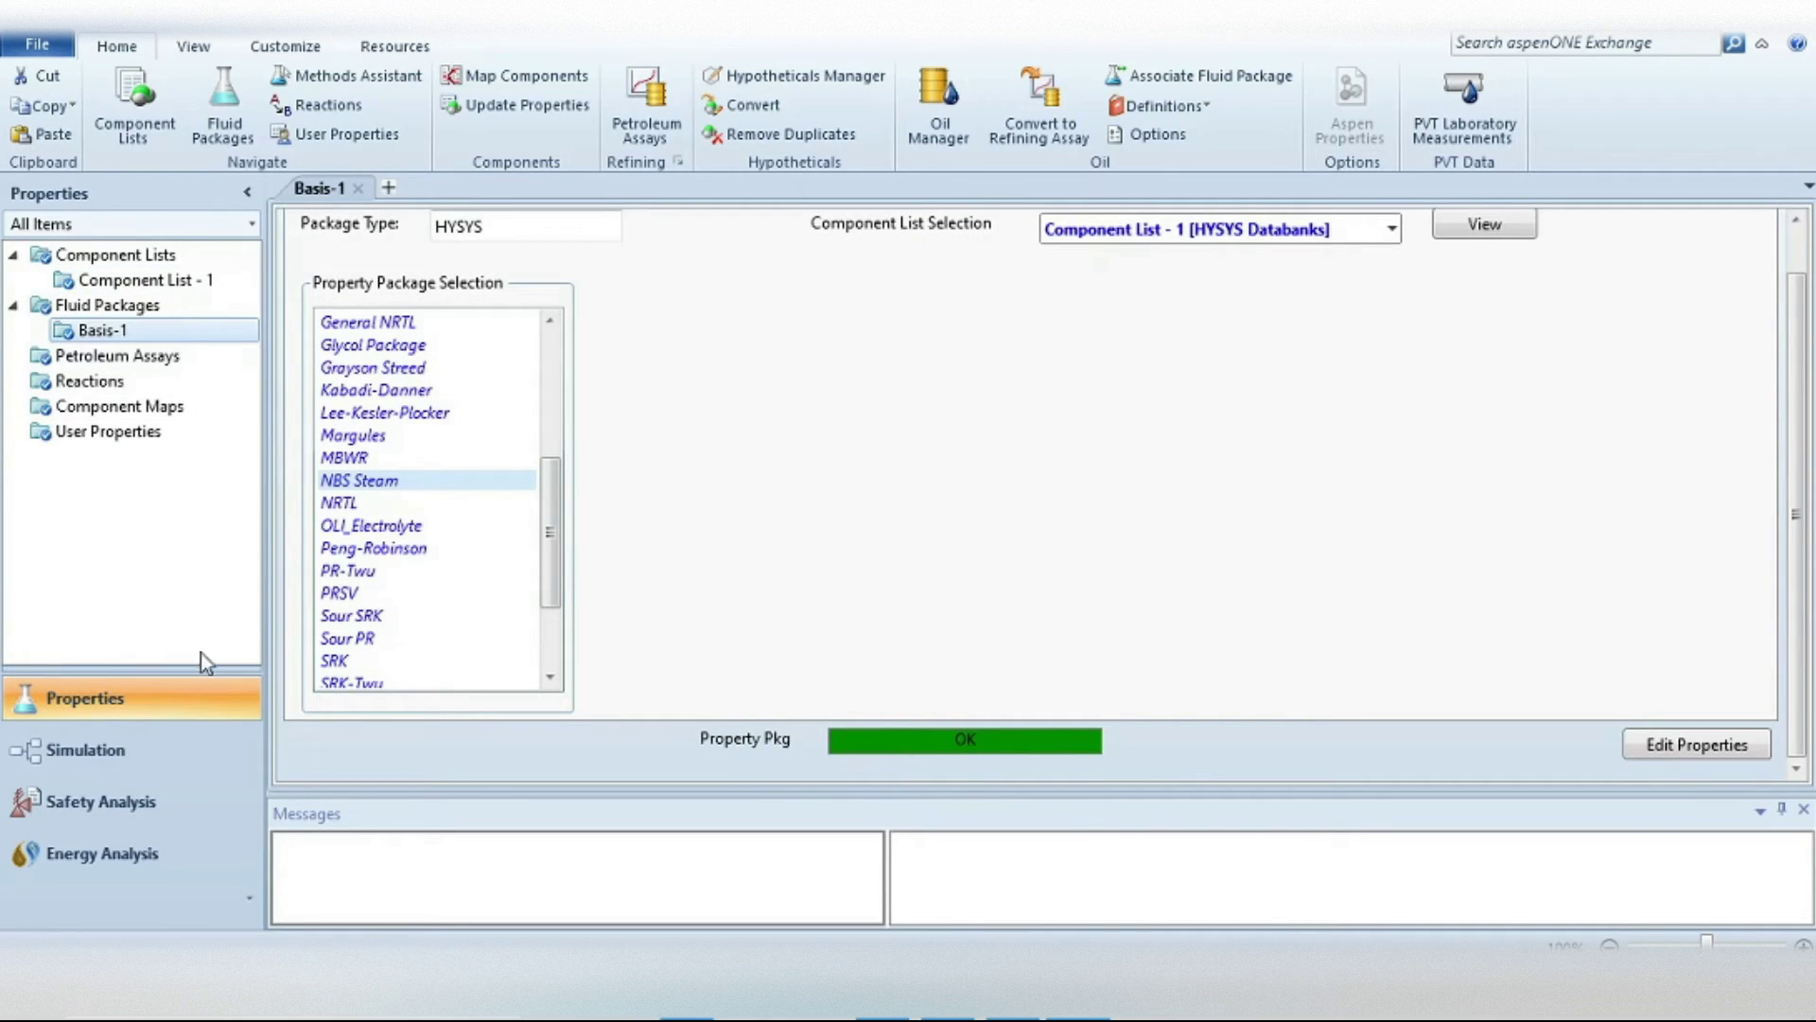
{"action": "left_click", "coordinate": [99, 751]}
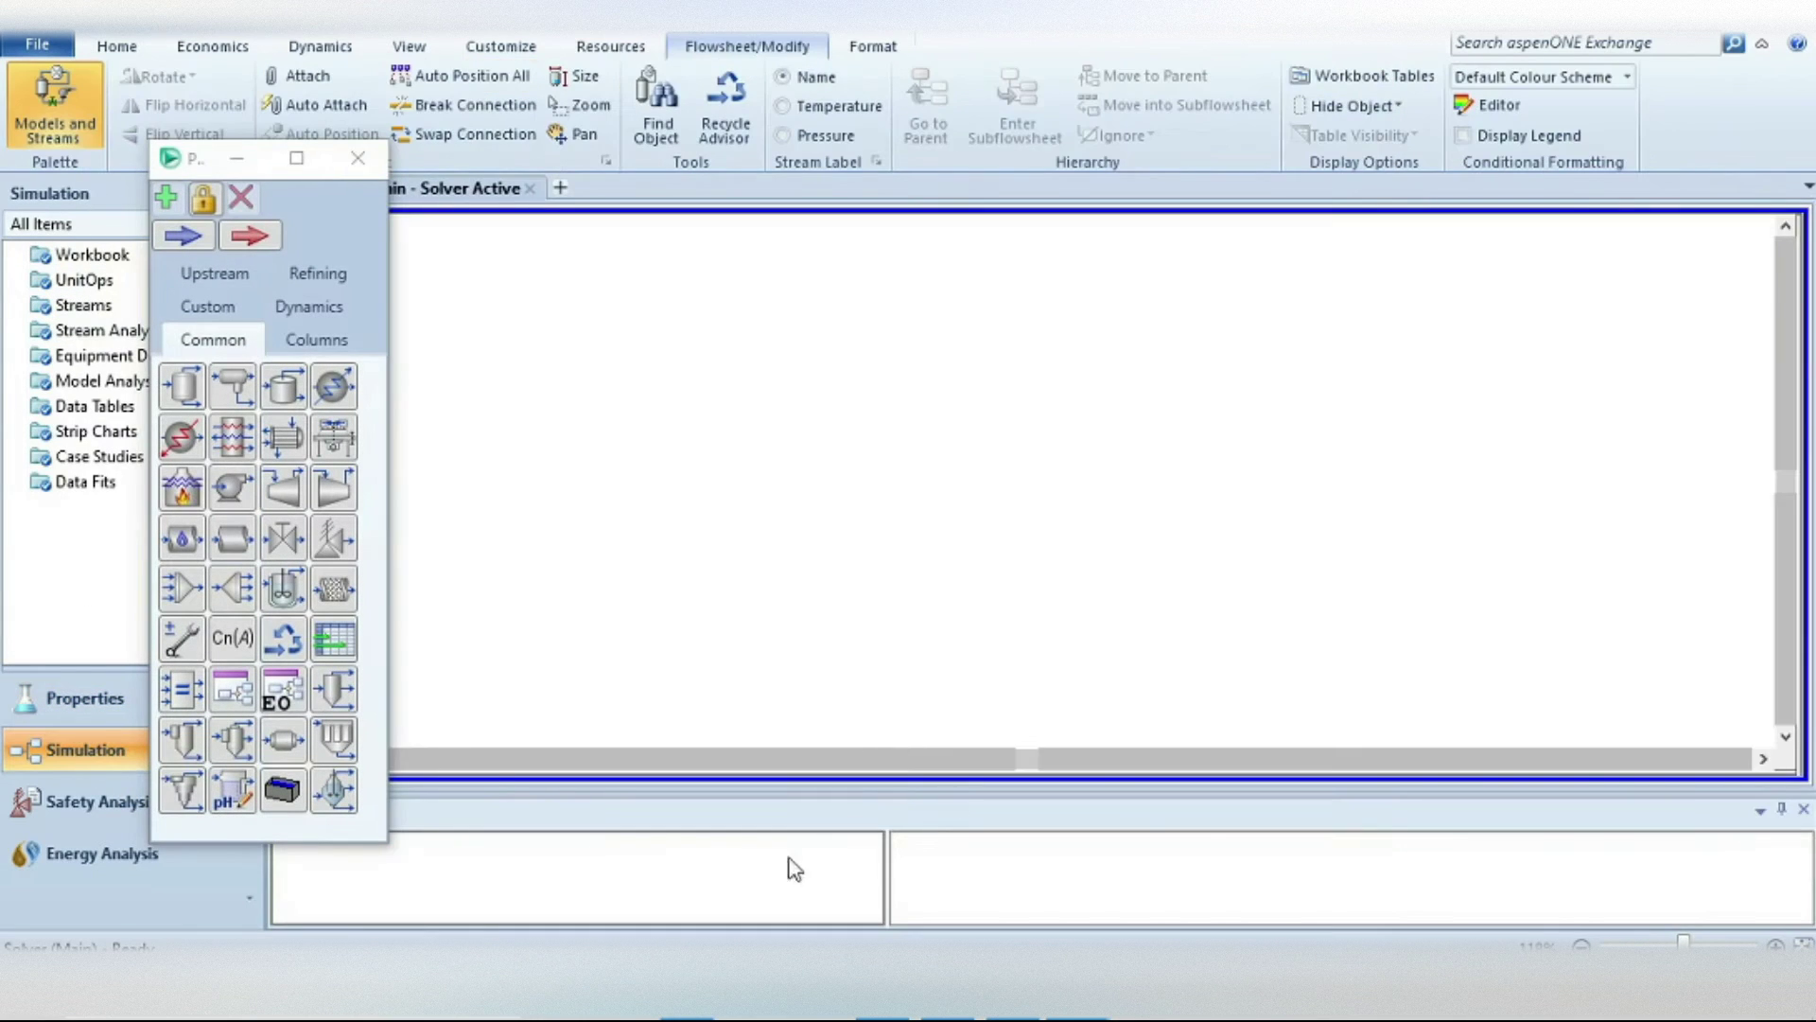
- Place material stream 1 on the flowsheet and open its Conditions worksheet
{"action": "left_click", "coordinate": [184, 240]}
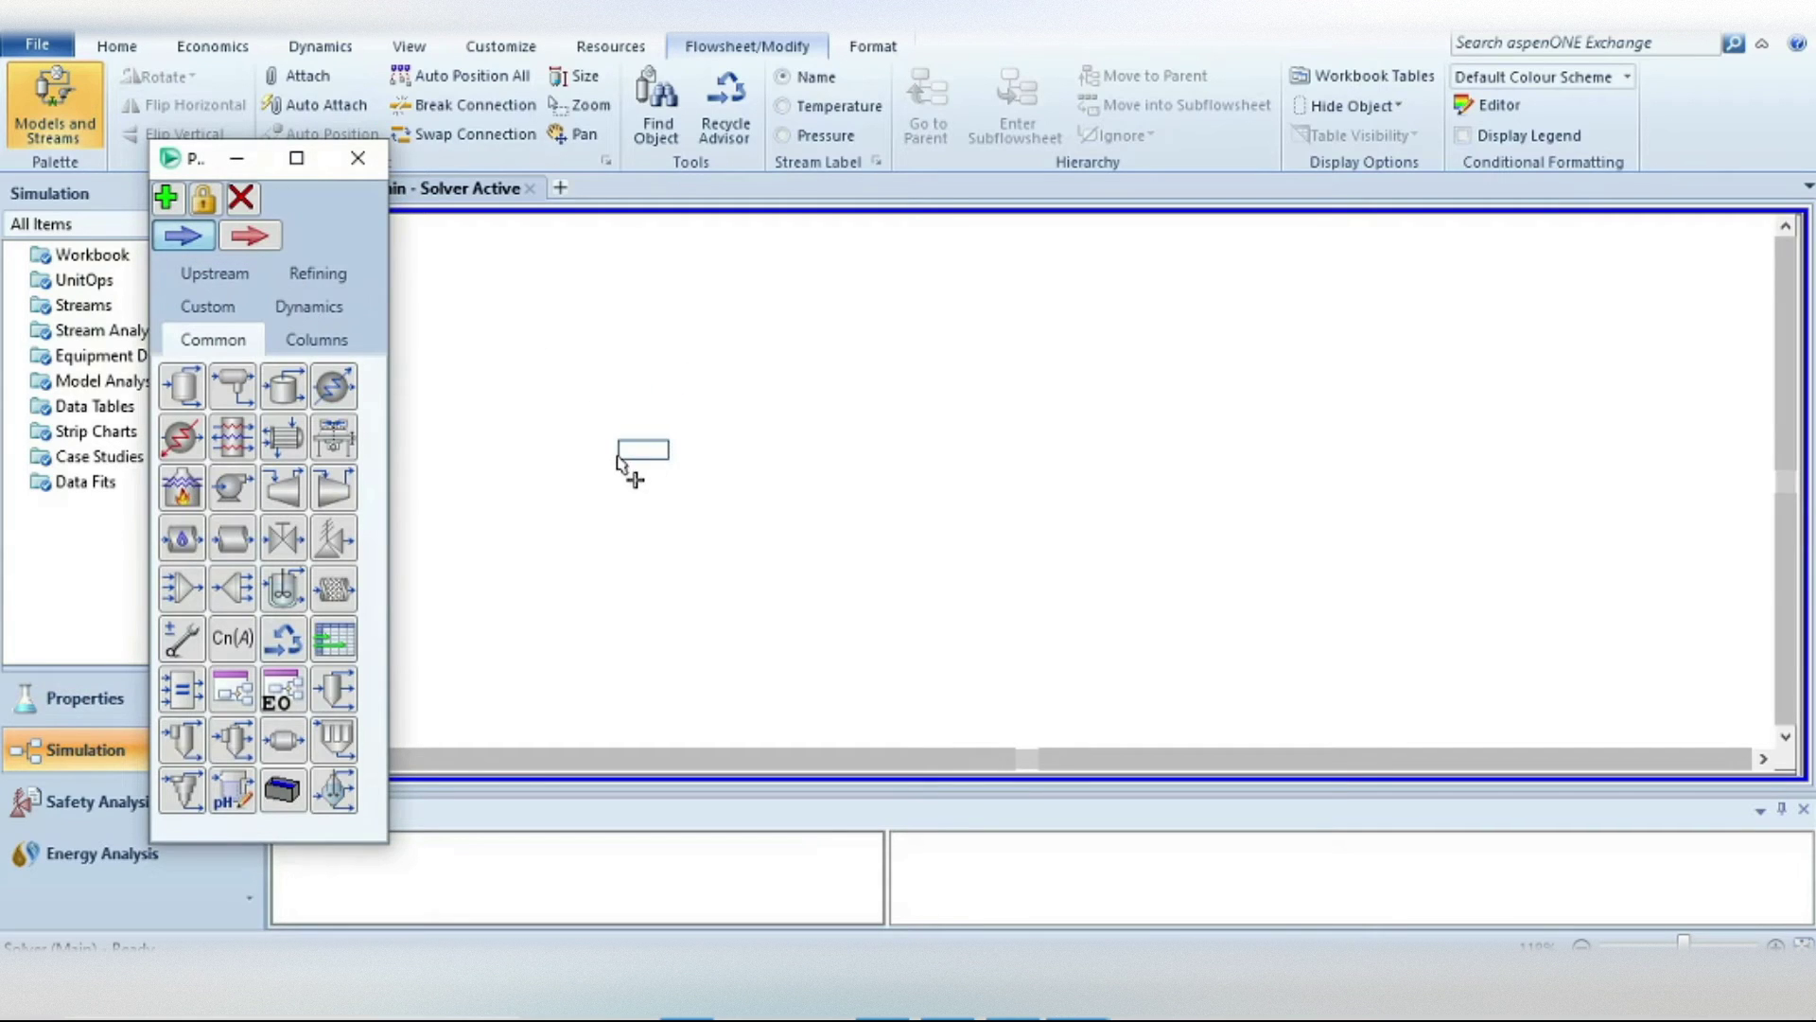
{"action": "left_click", "coordinate": [624, 463]}
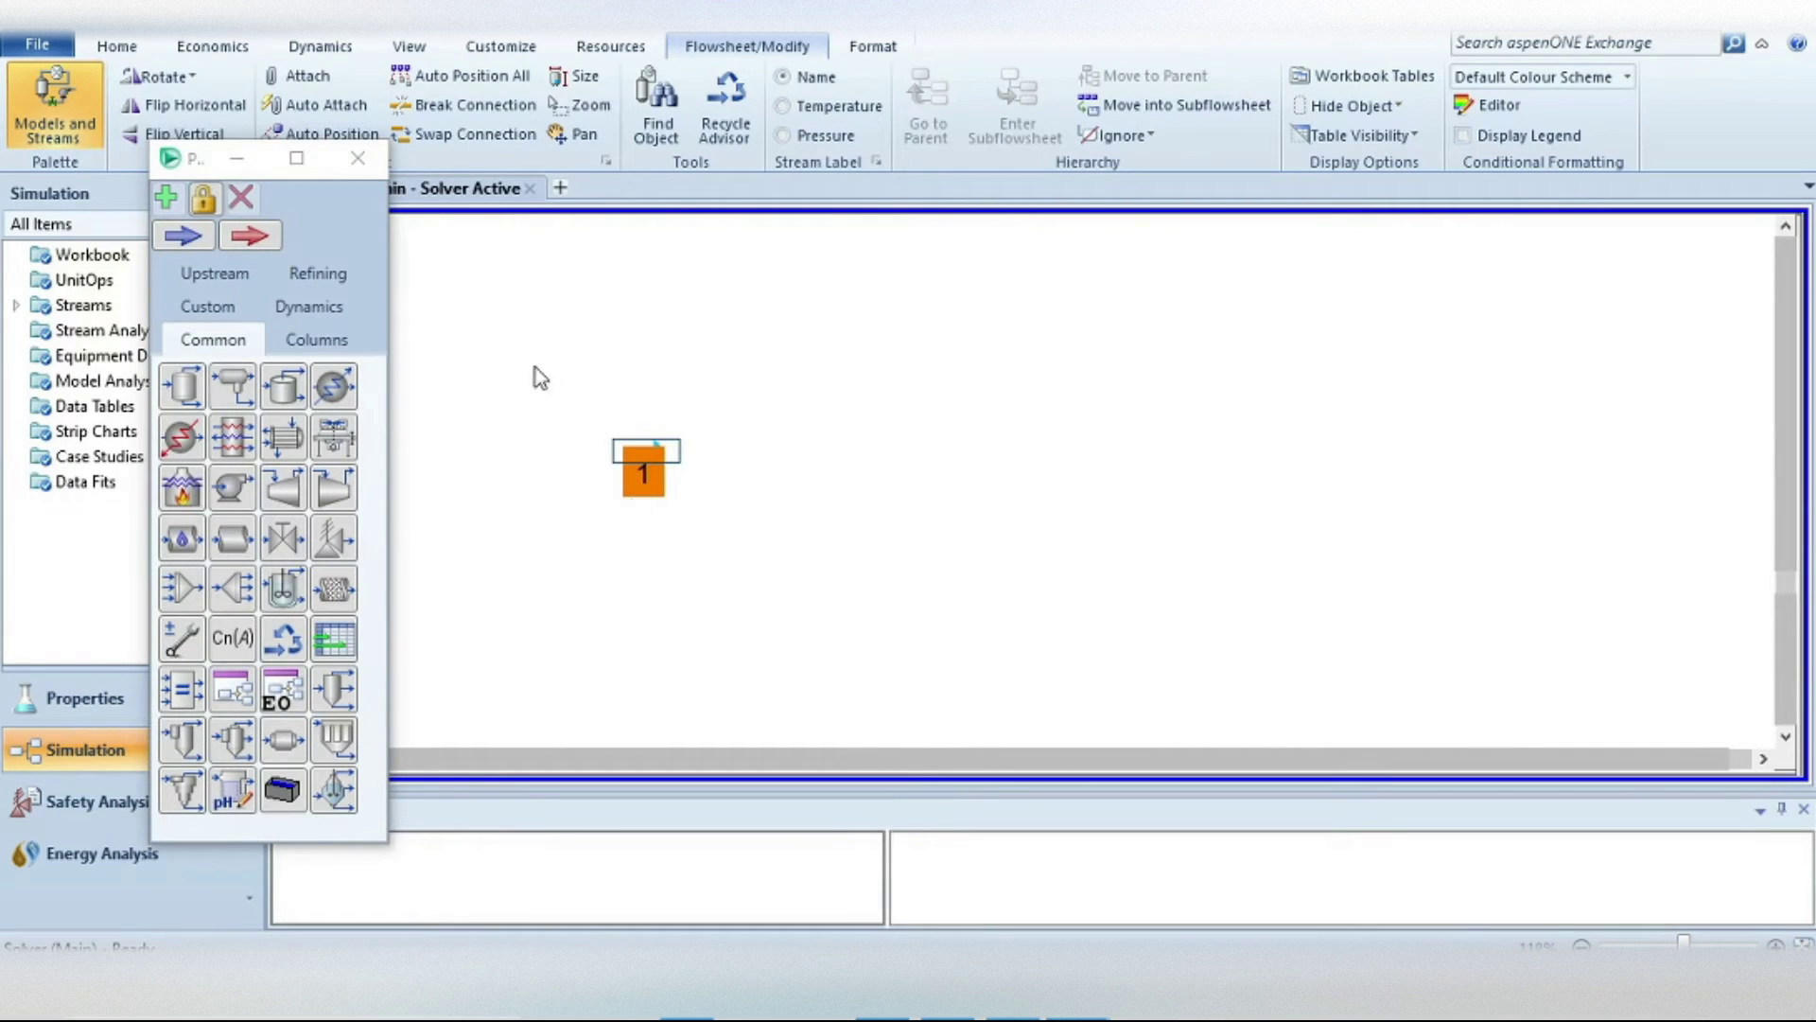
{"action": "left_click", "coordinate": [359, 159]}
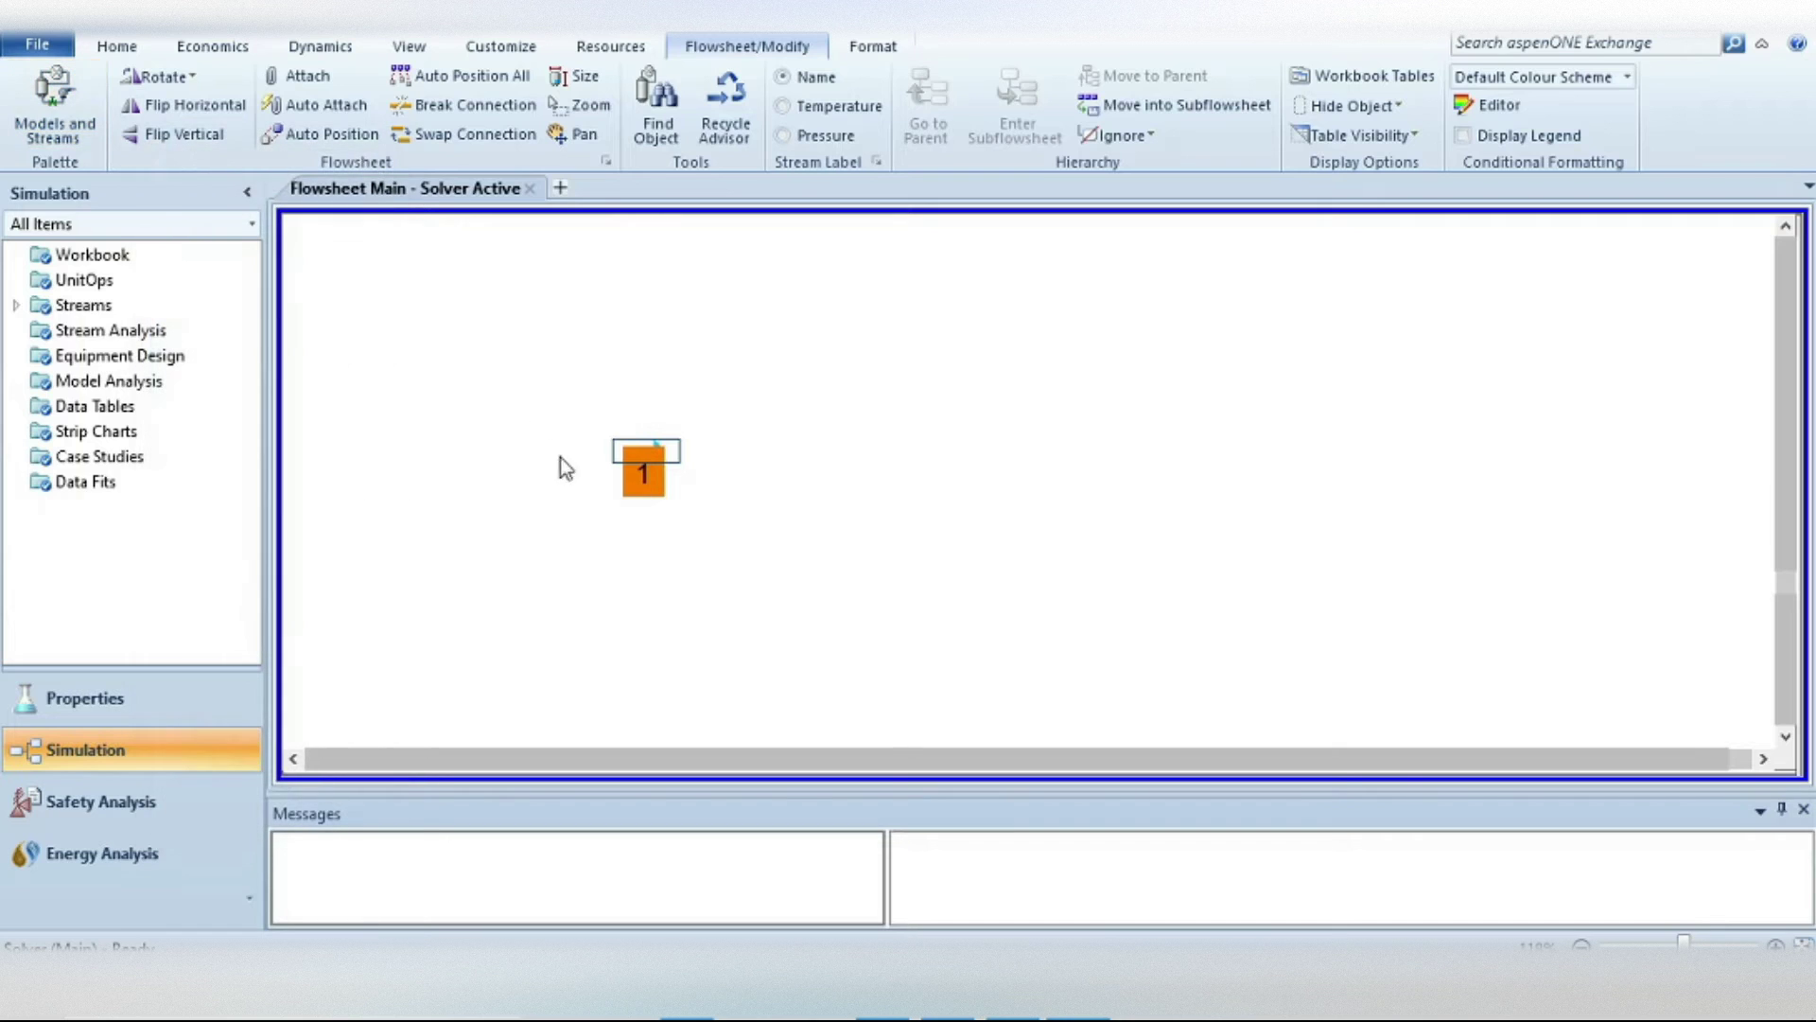
{"action": "double_click", "coordinate": [651, 462]}
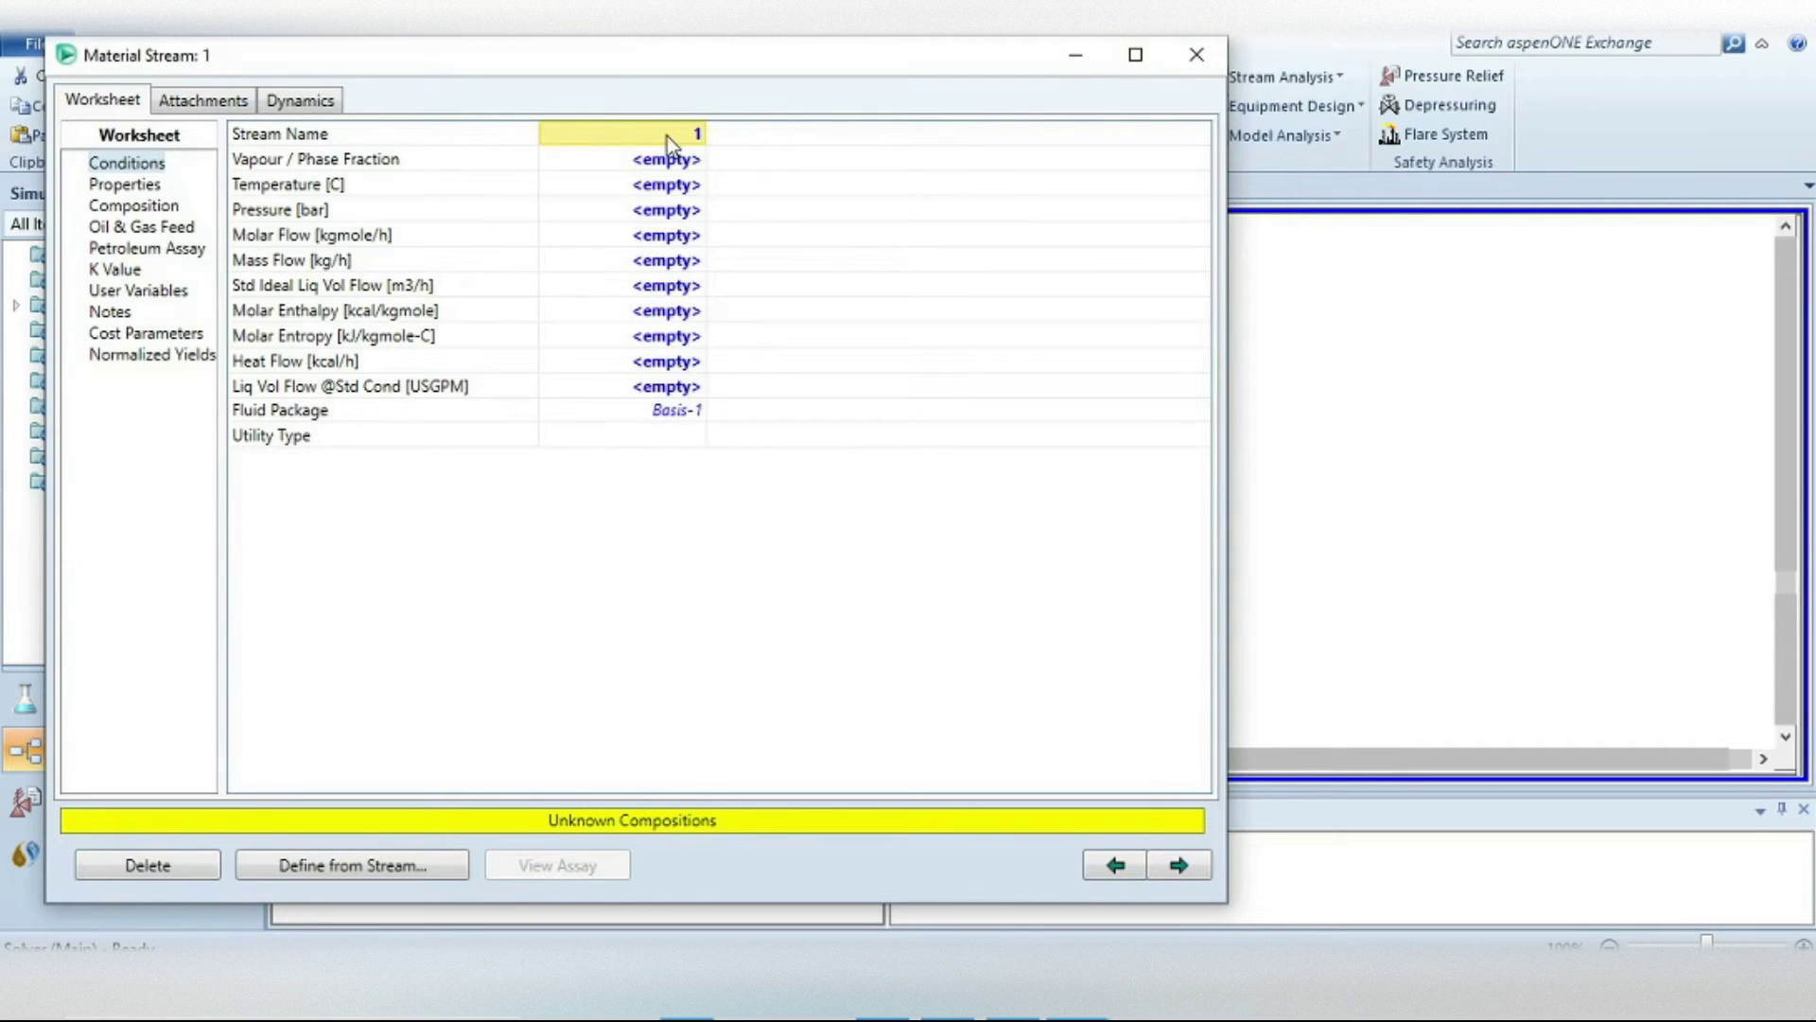
- Rename the stream to steam and give it vapour fraction 1, 100 °C and 100 kg/h
{"action": "type", "text": "steam"}
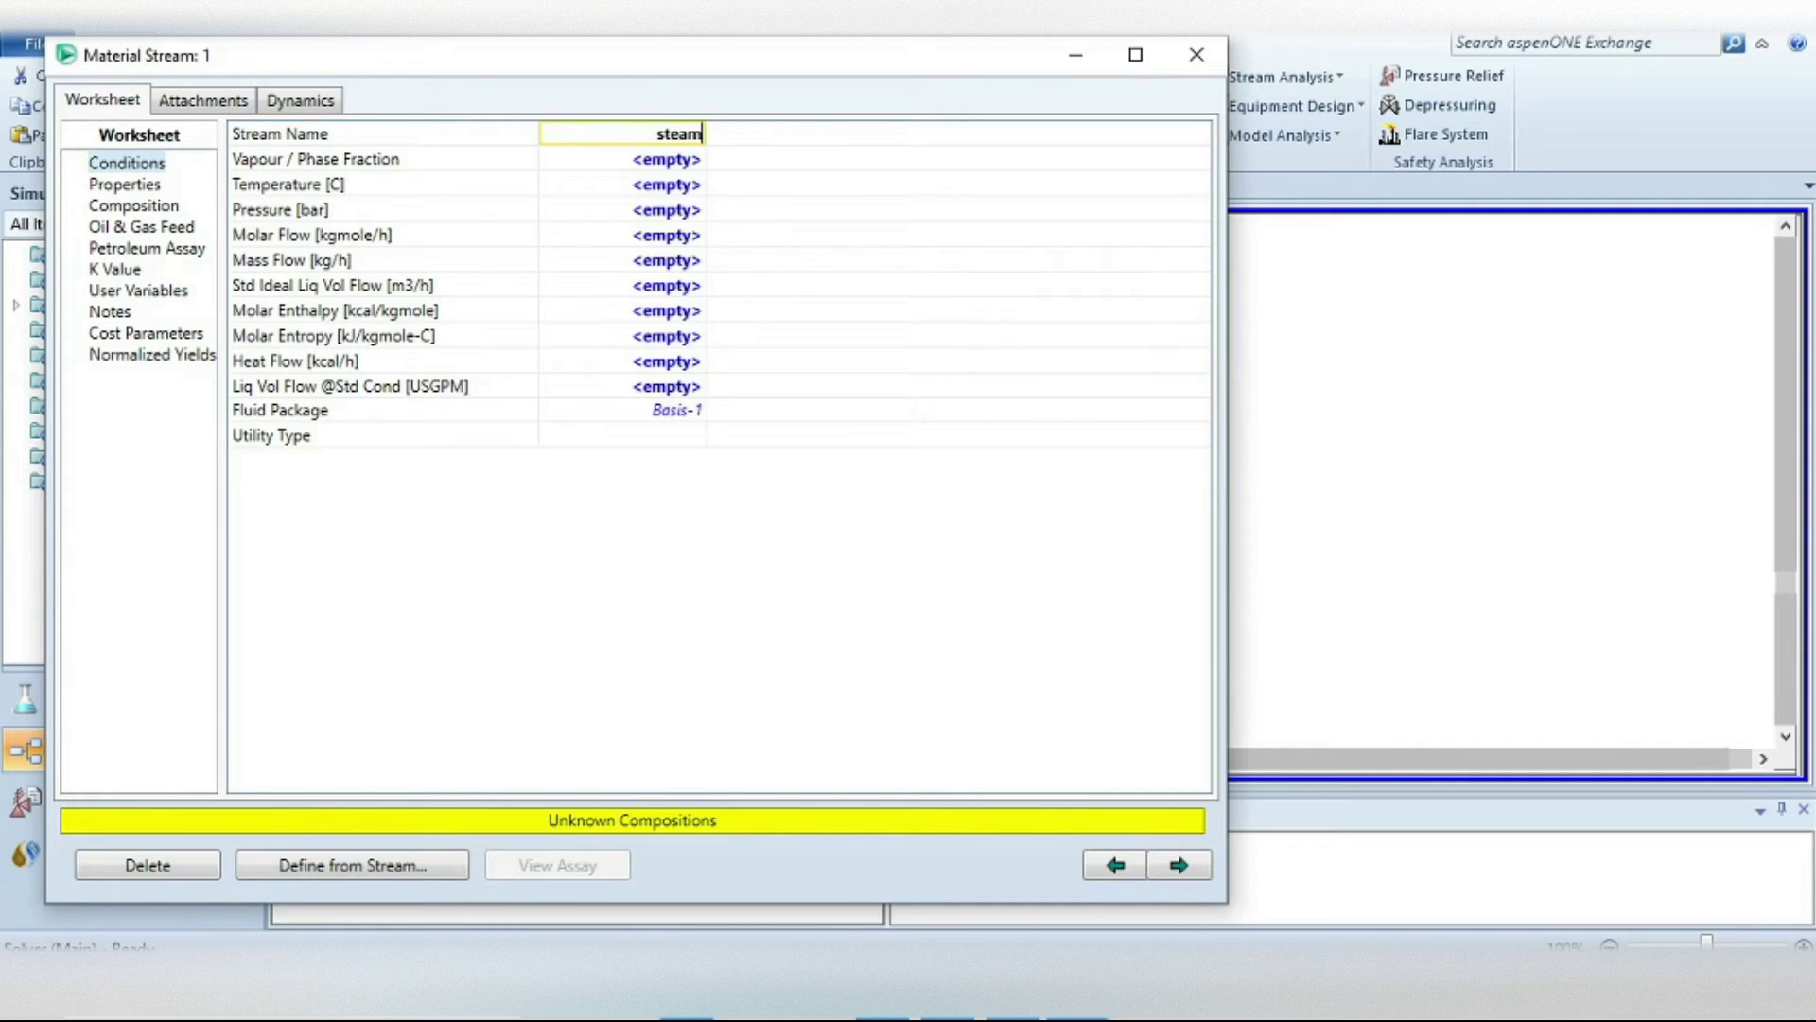
{"action": "key", "text": "Return"}
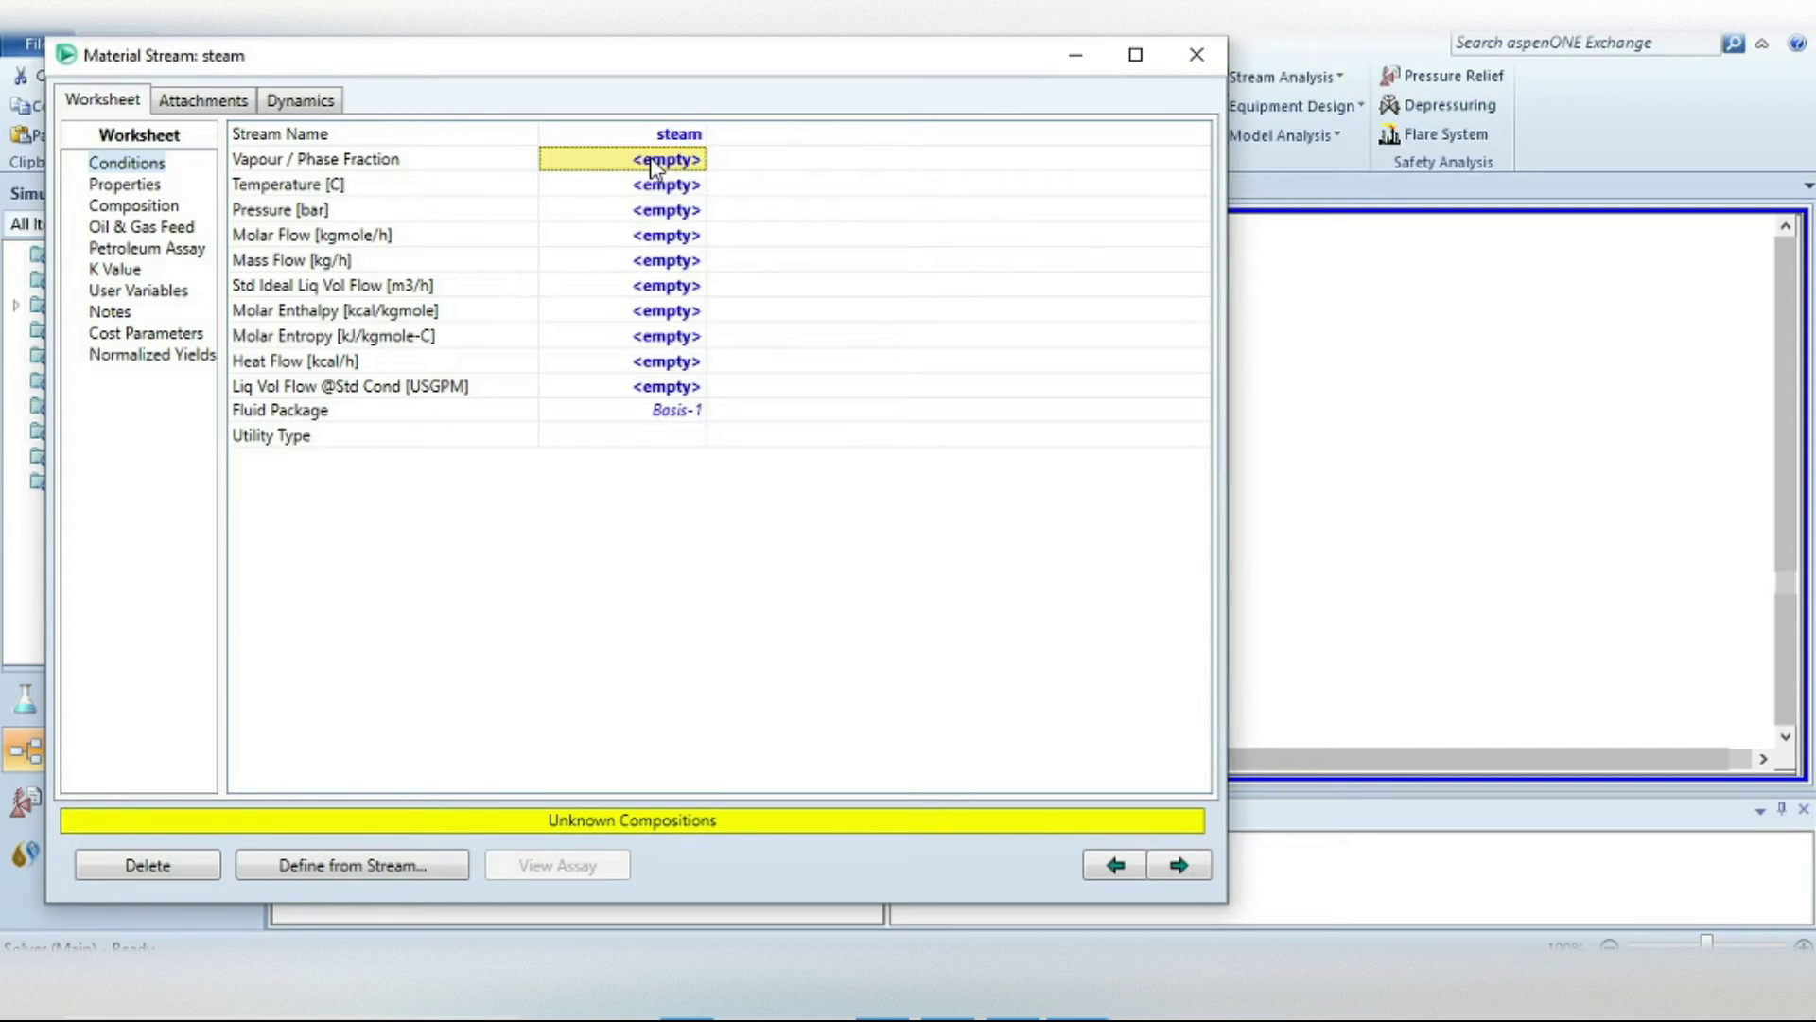
{"action": "type", "text": "1"}
{"action": "key", "text": "Return"}
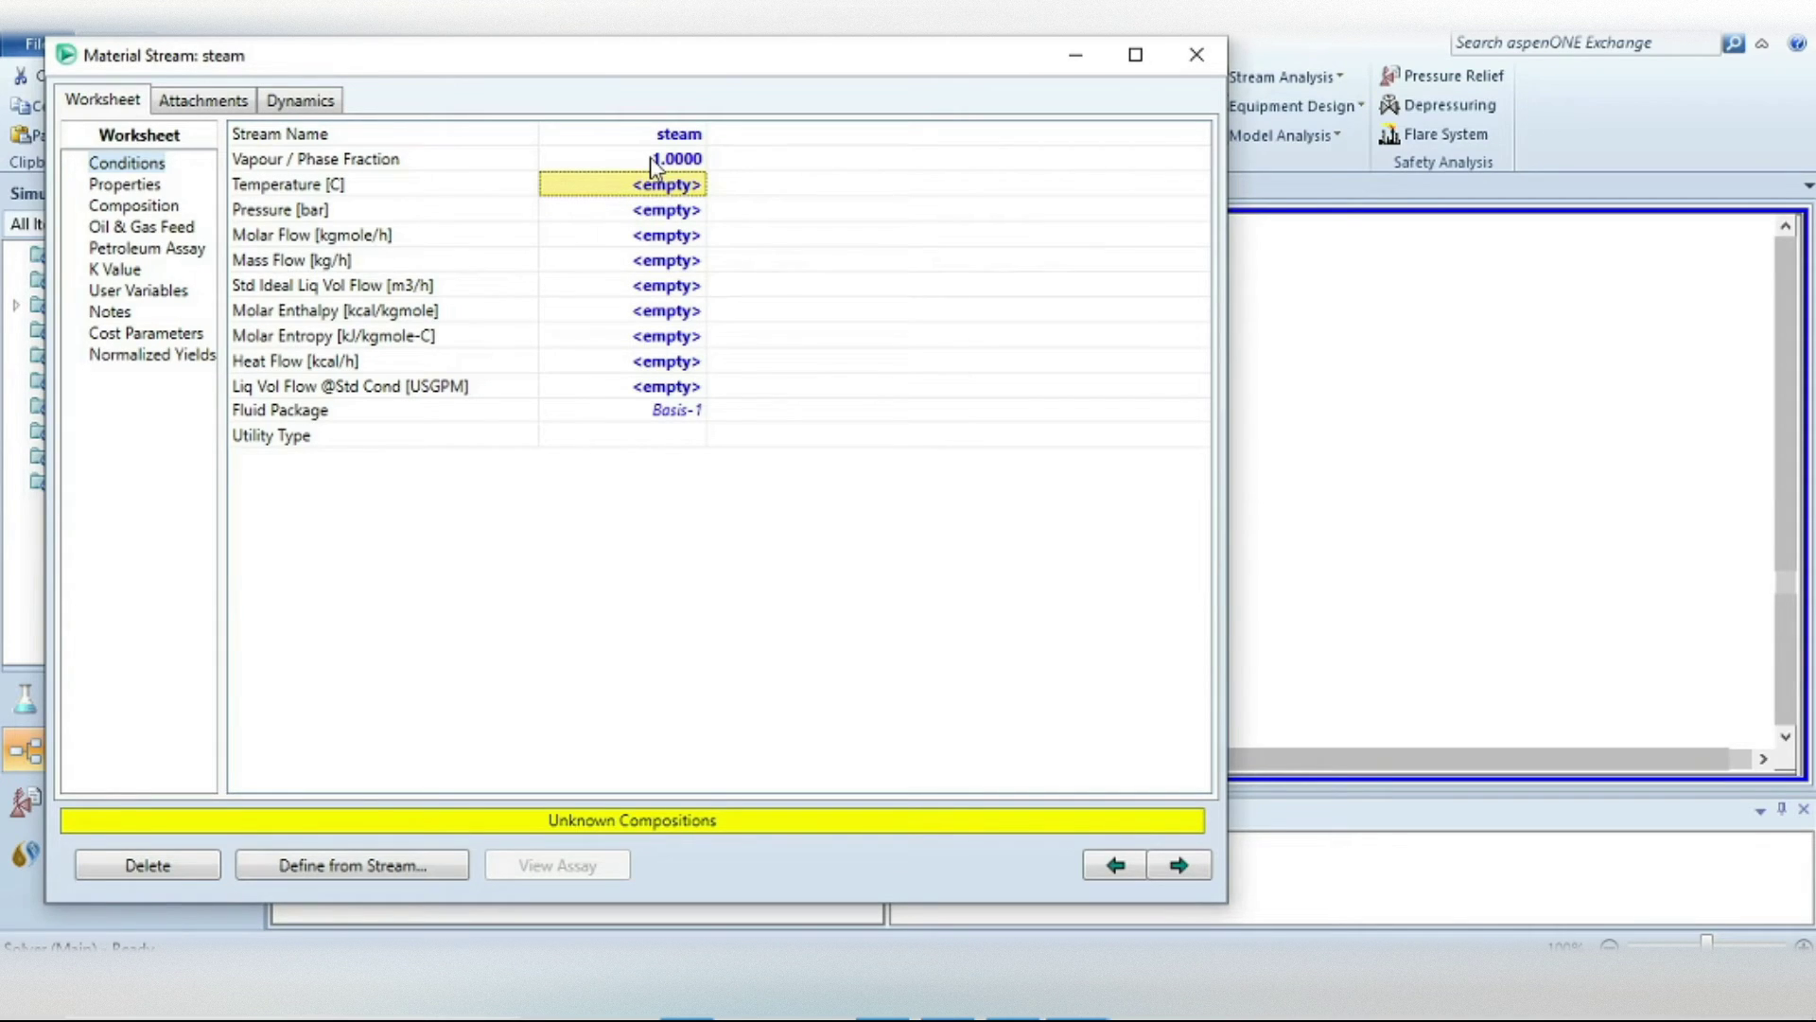
{"action": "type", "text": "100"}
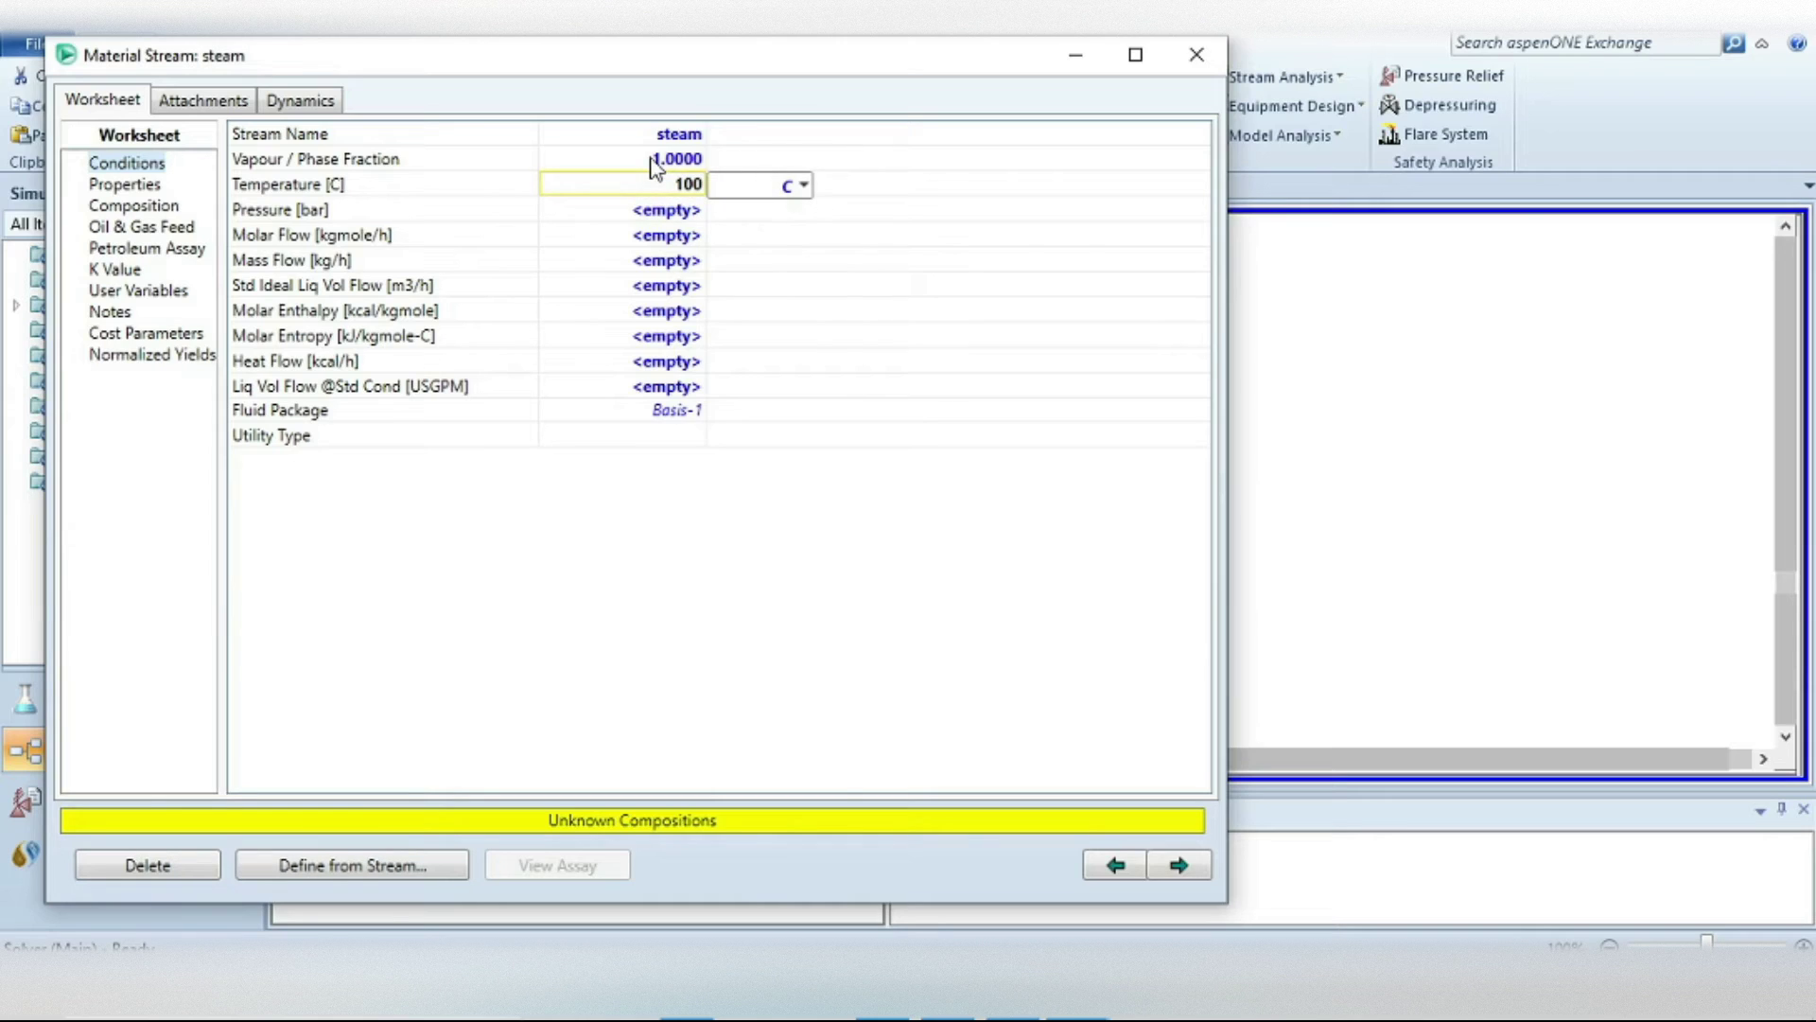
{"action": "key", "text": "Return"}
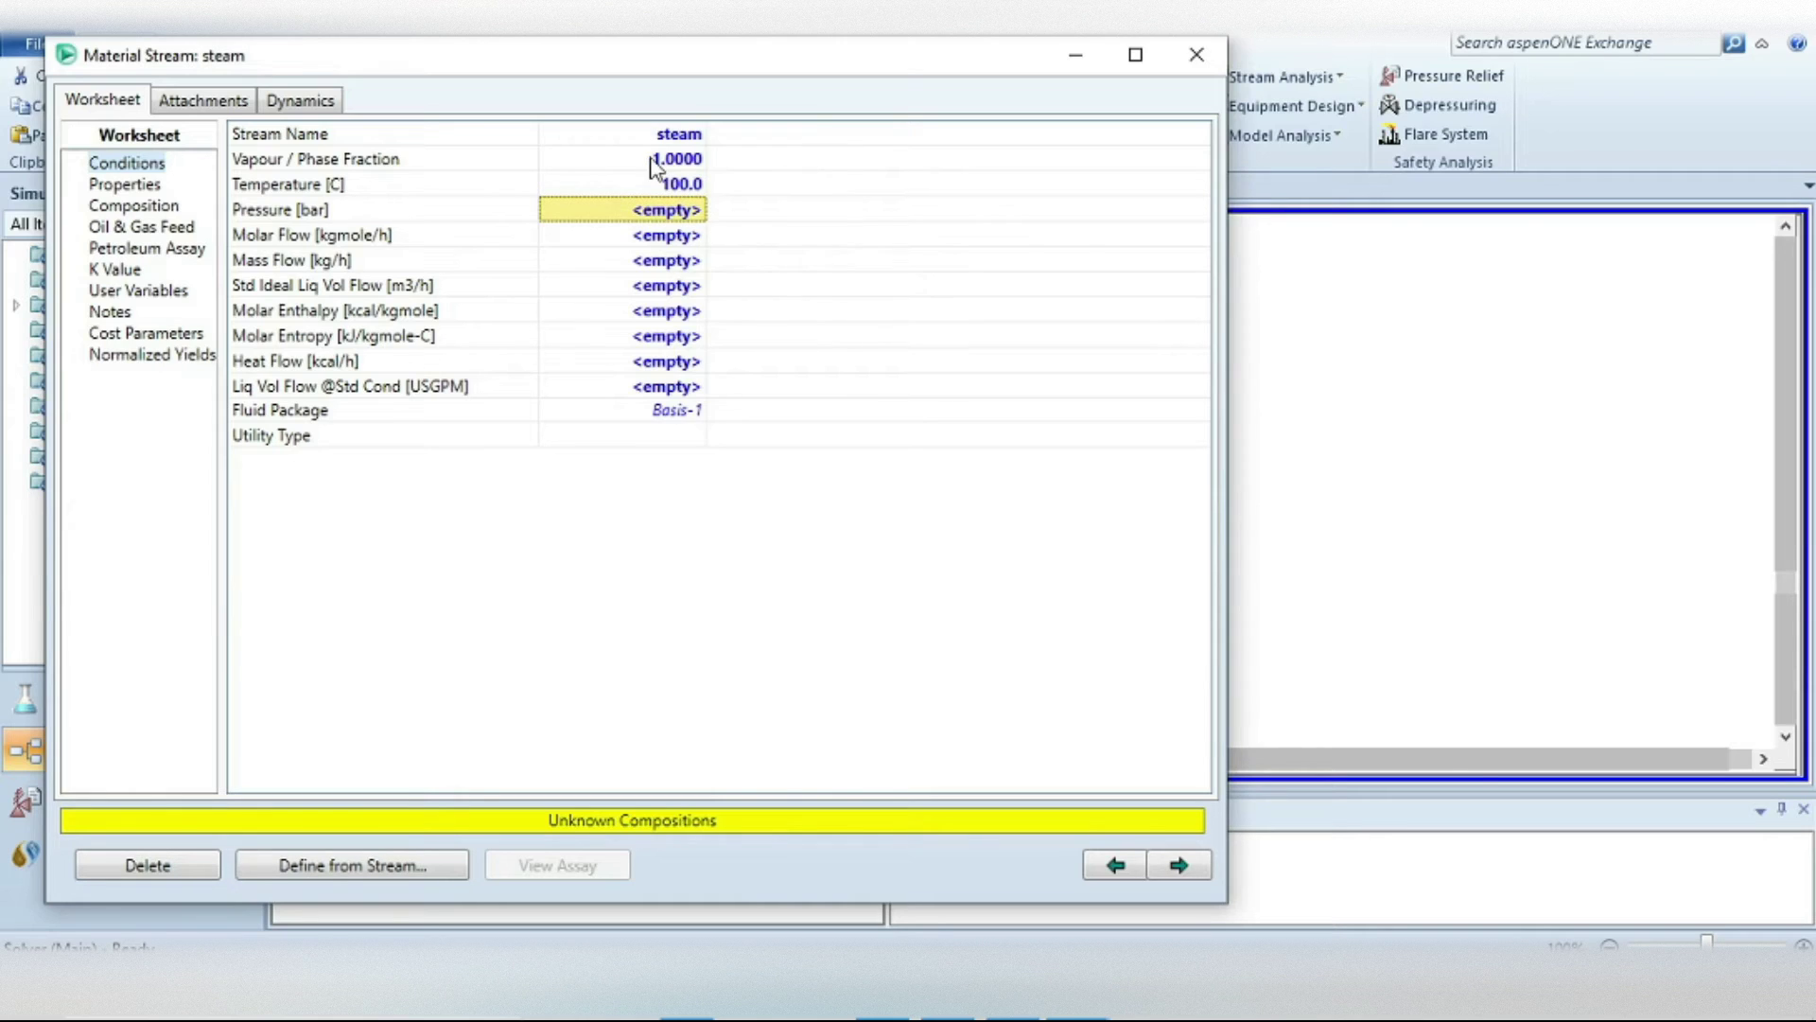
{"action": "left_click", "coordinate": [666, 260]}
{"action": "type", "text": "1"}
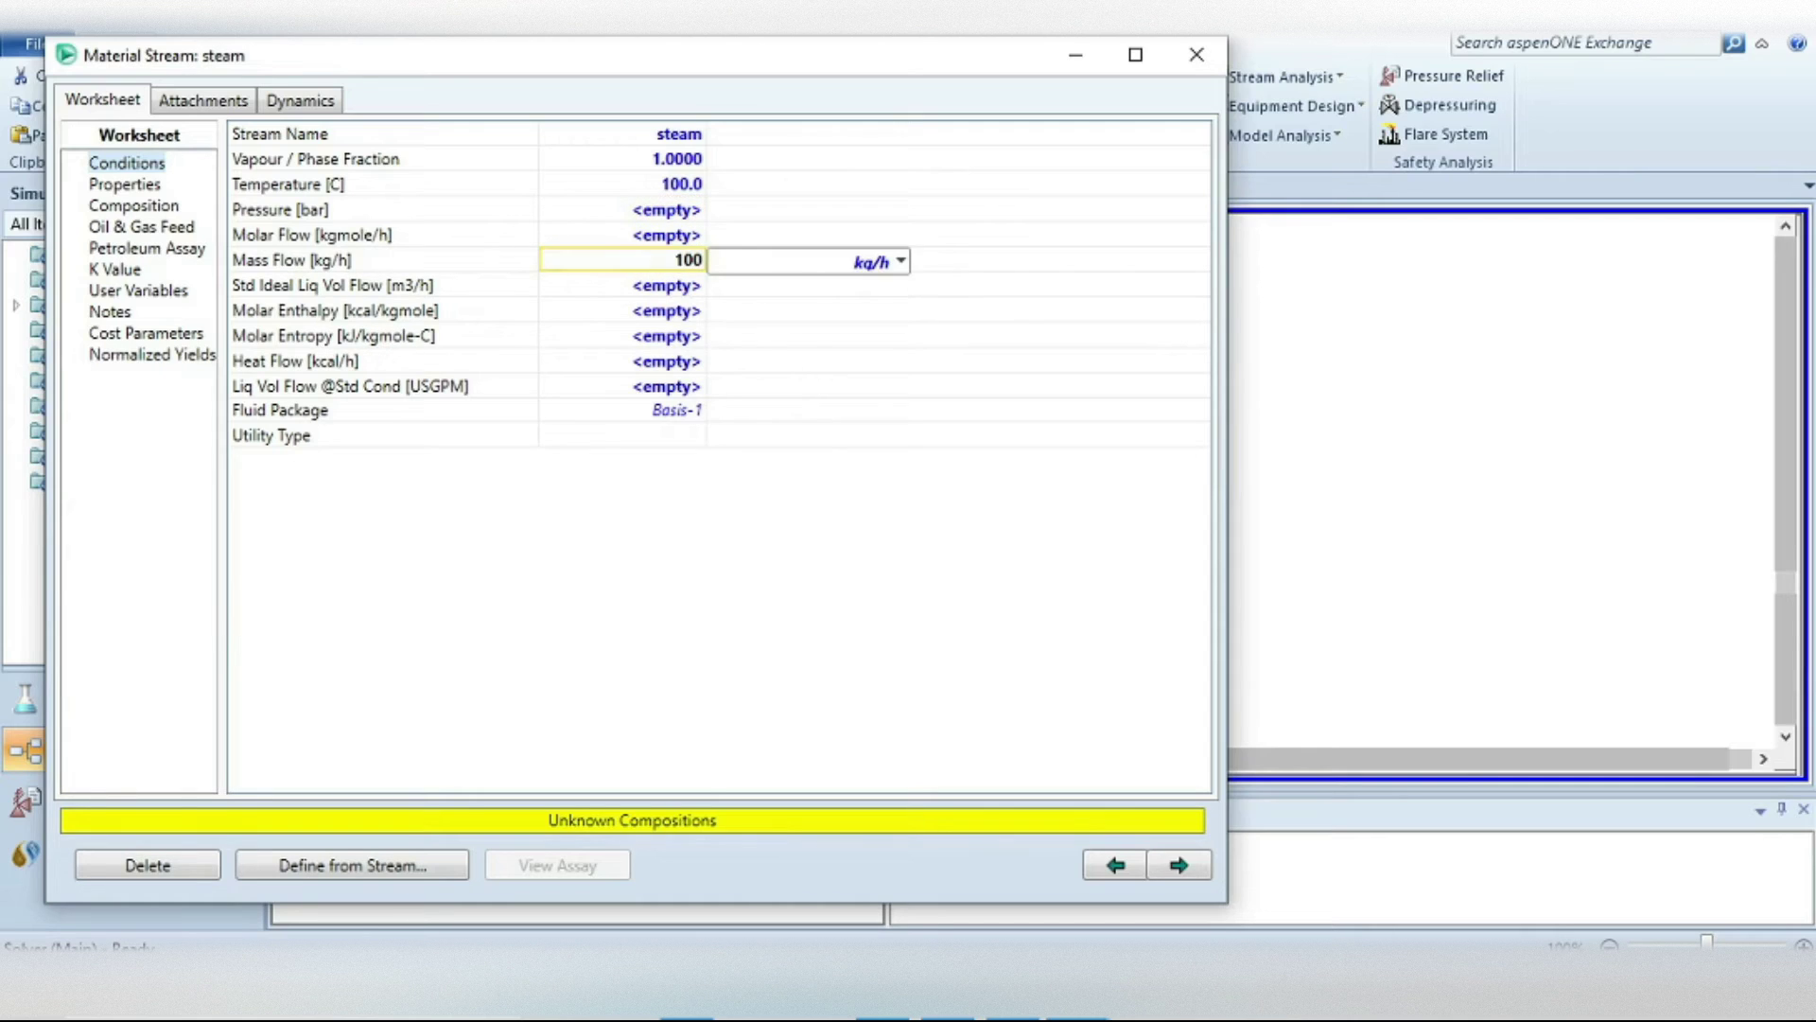
{"action": "type", "text": "00"}
{"action": "key", "text": "Return"}
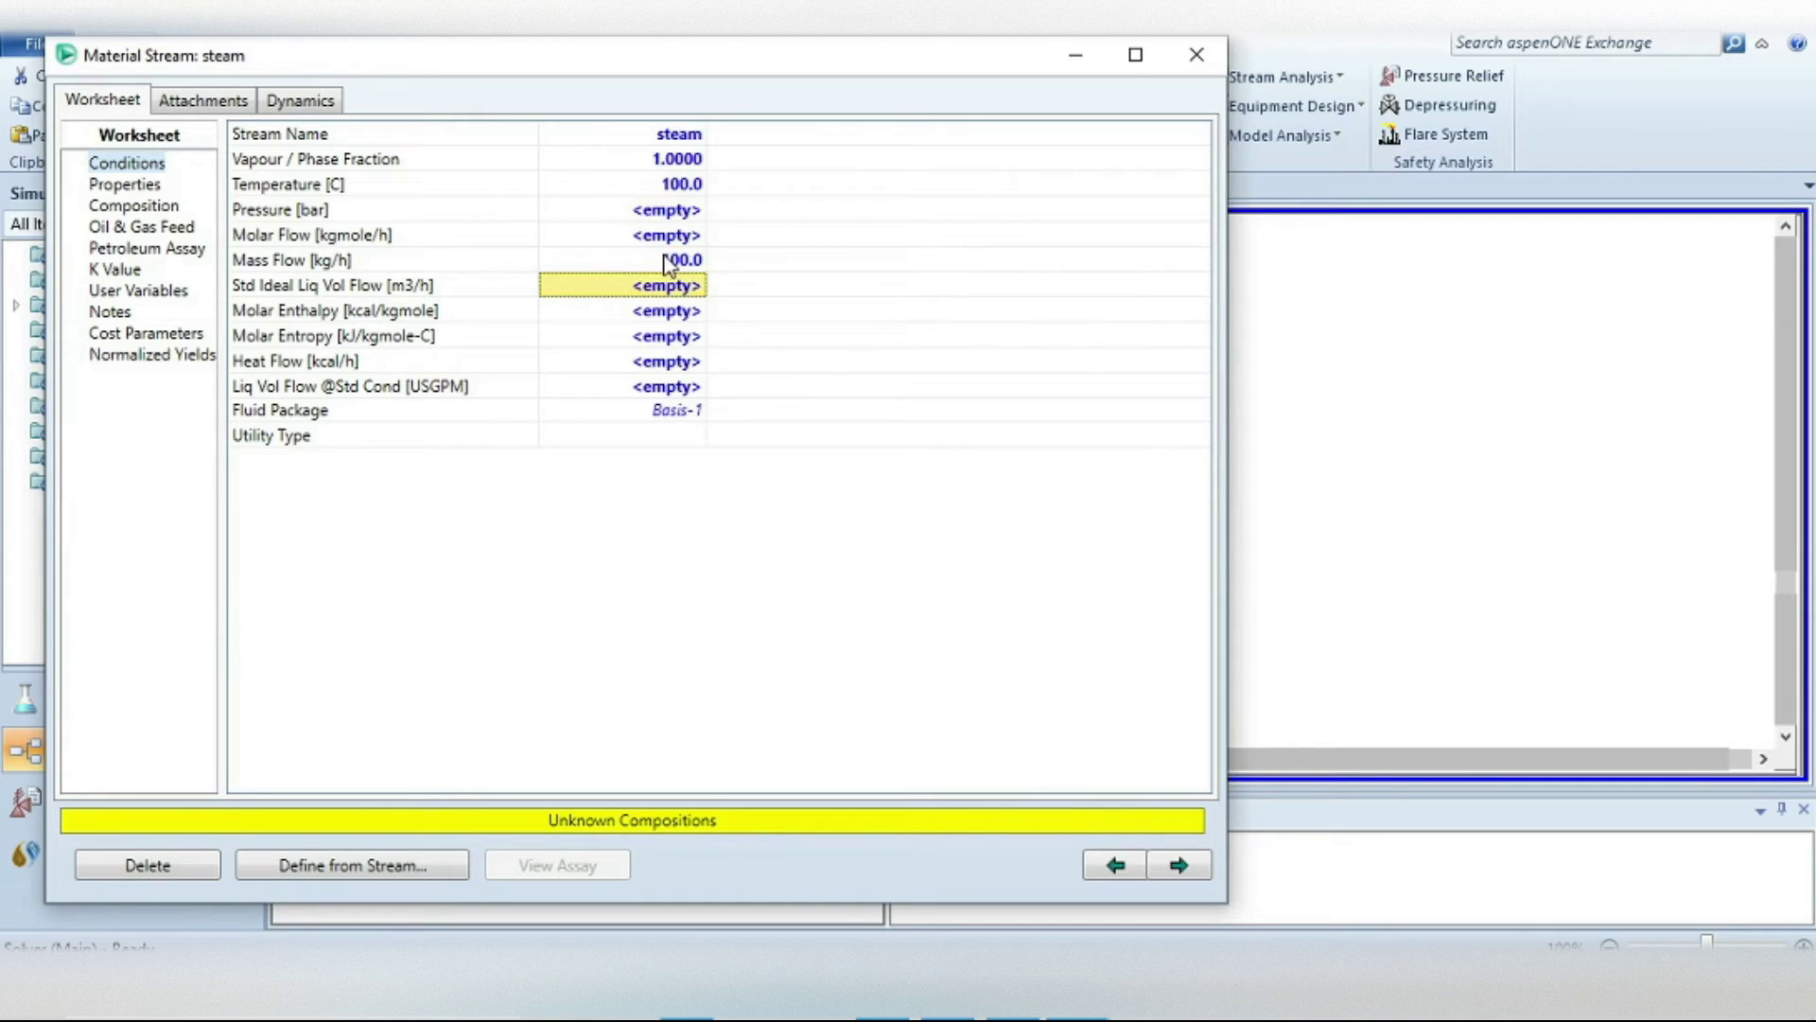
- Set the steam composition to an H2O mole fraction of 1 and close its window
{"action": "left_click", "coordinate": [147, 206]}
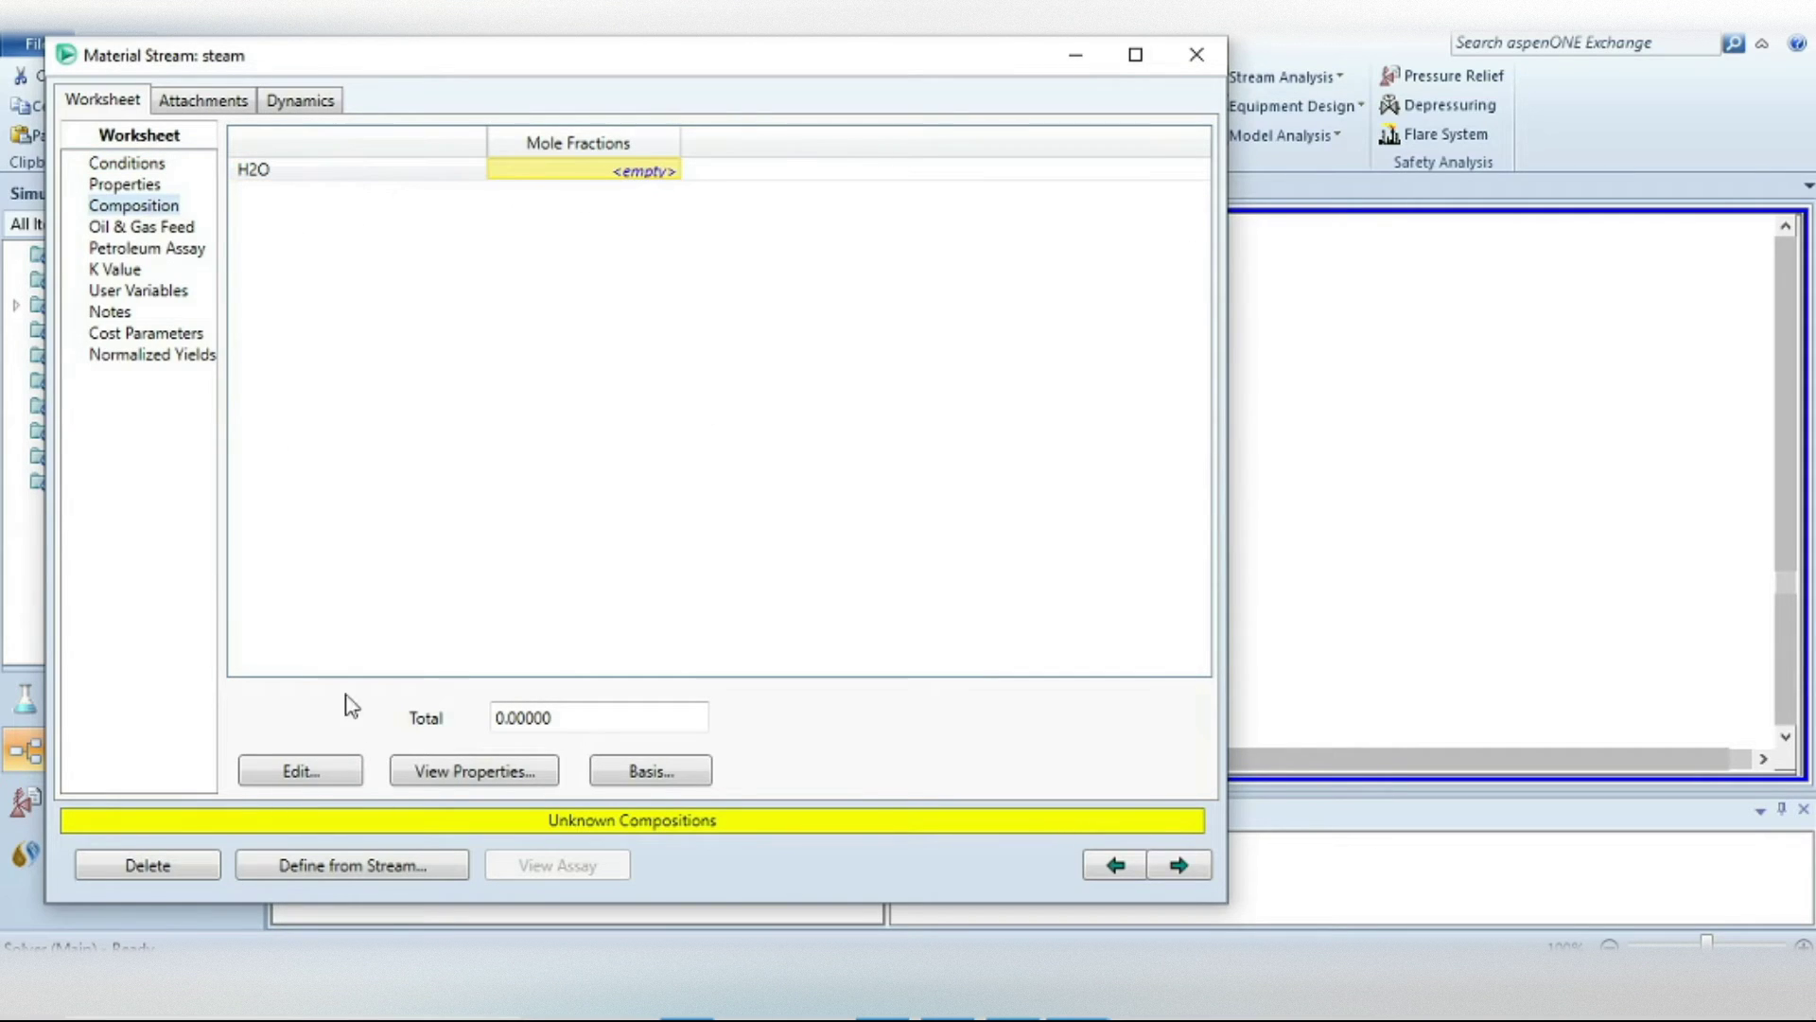
{"action": "left_click", "coordinate": [317, 771]}
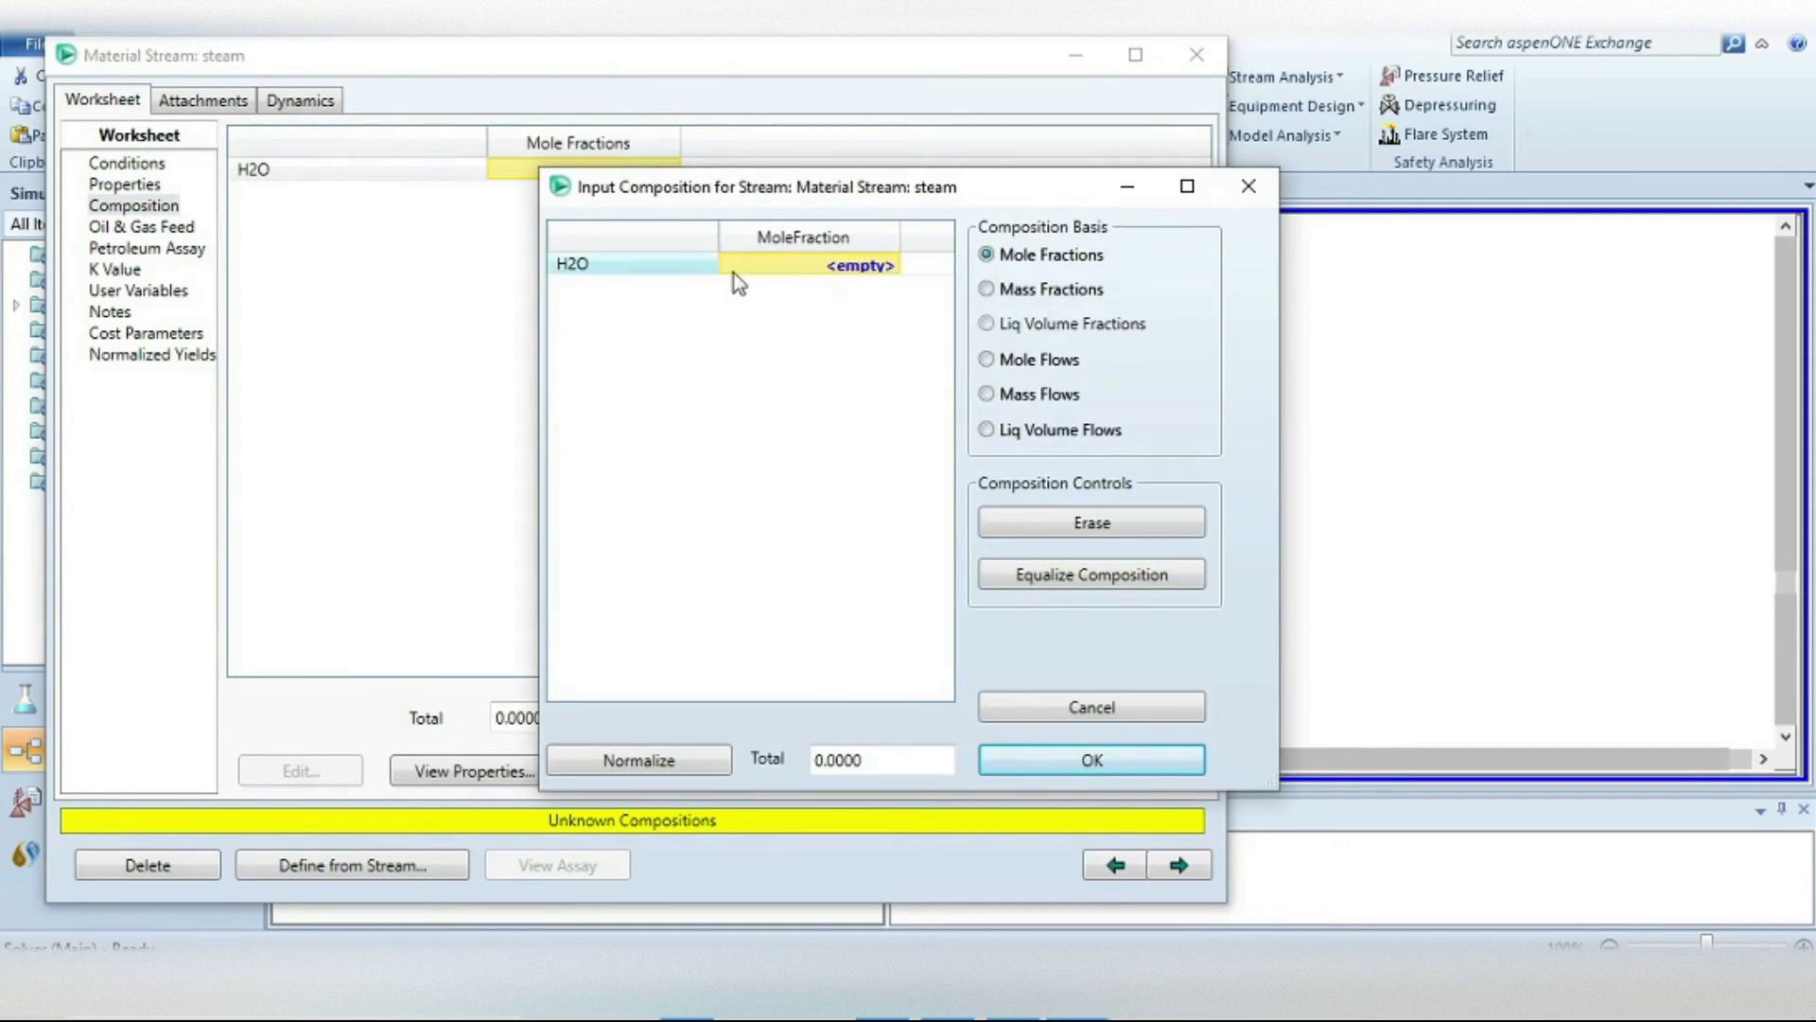
{"action": "left_click", "coordinate": [860, 266]}
{"action": "type", "text": "1"}
{"action": "key", "text": "Return"}
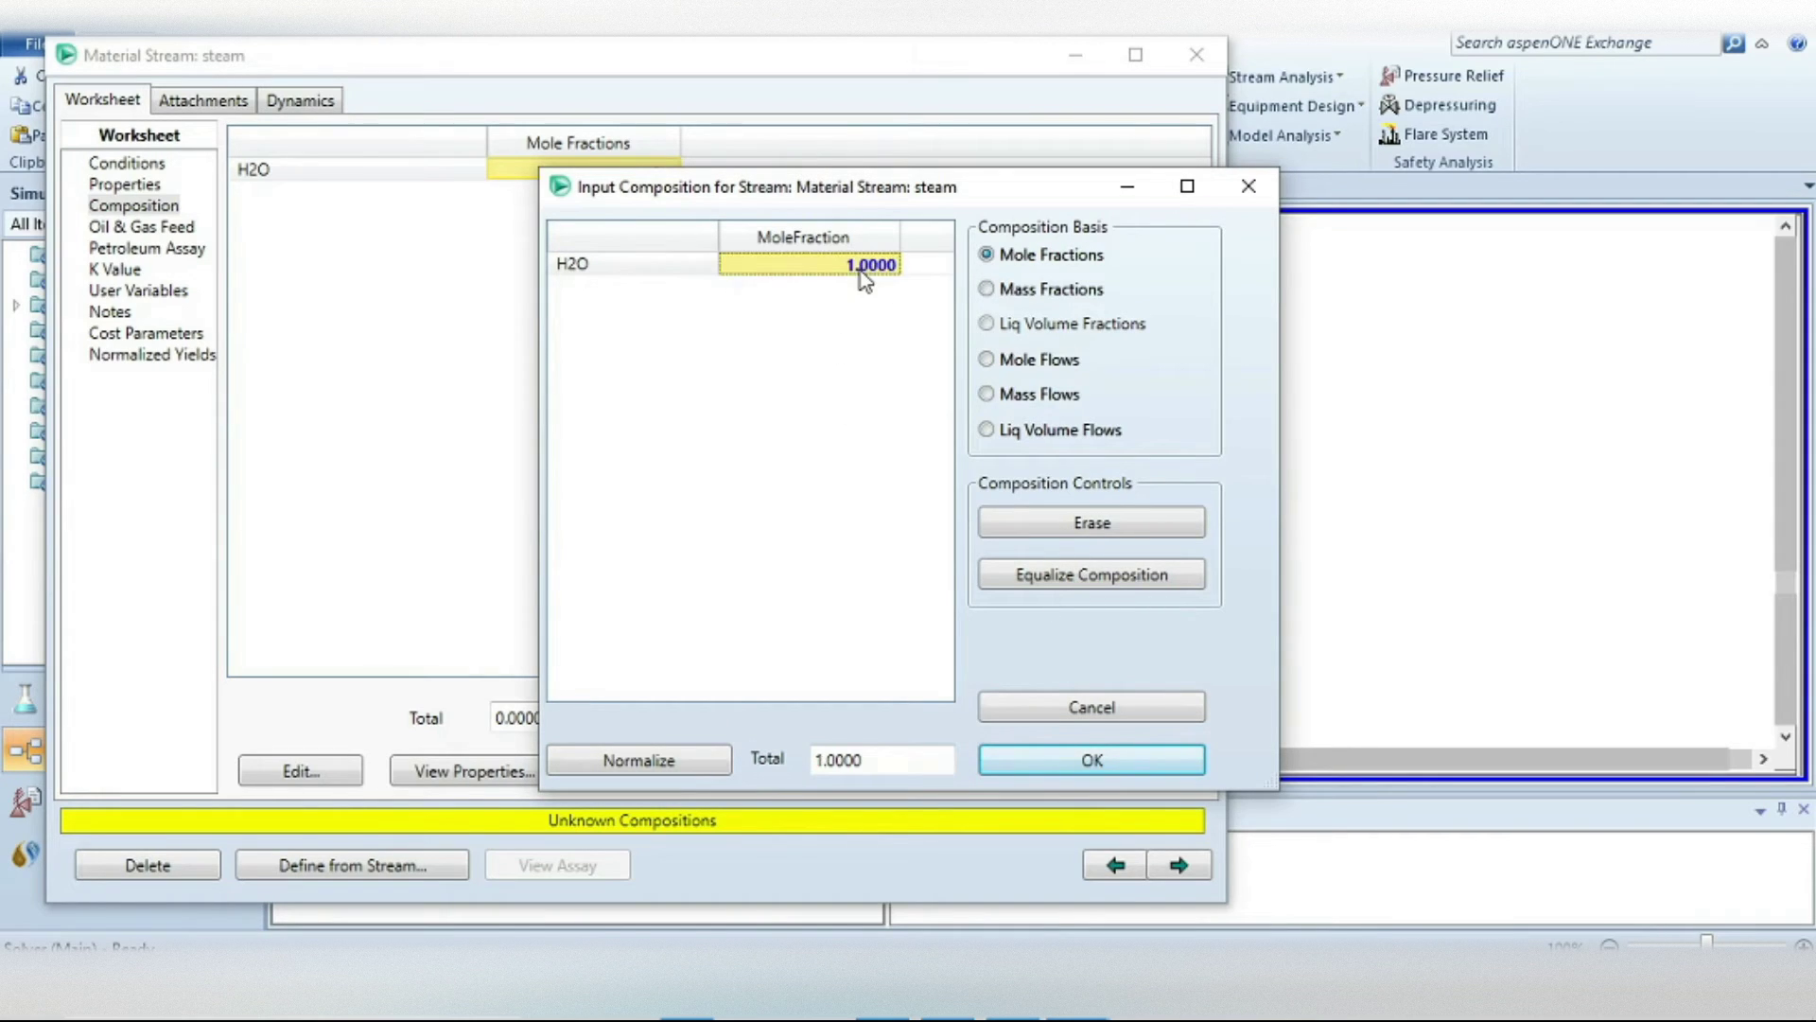
{"action": "left_click", "coordinate": [1041, 762]}
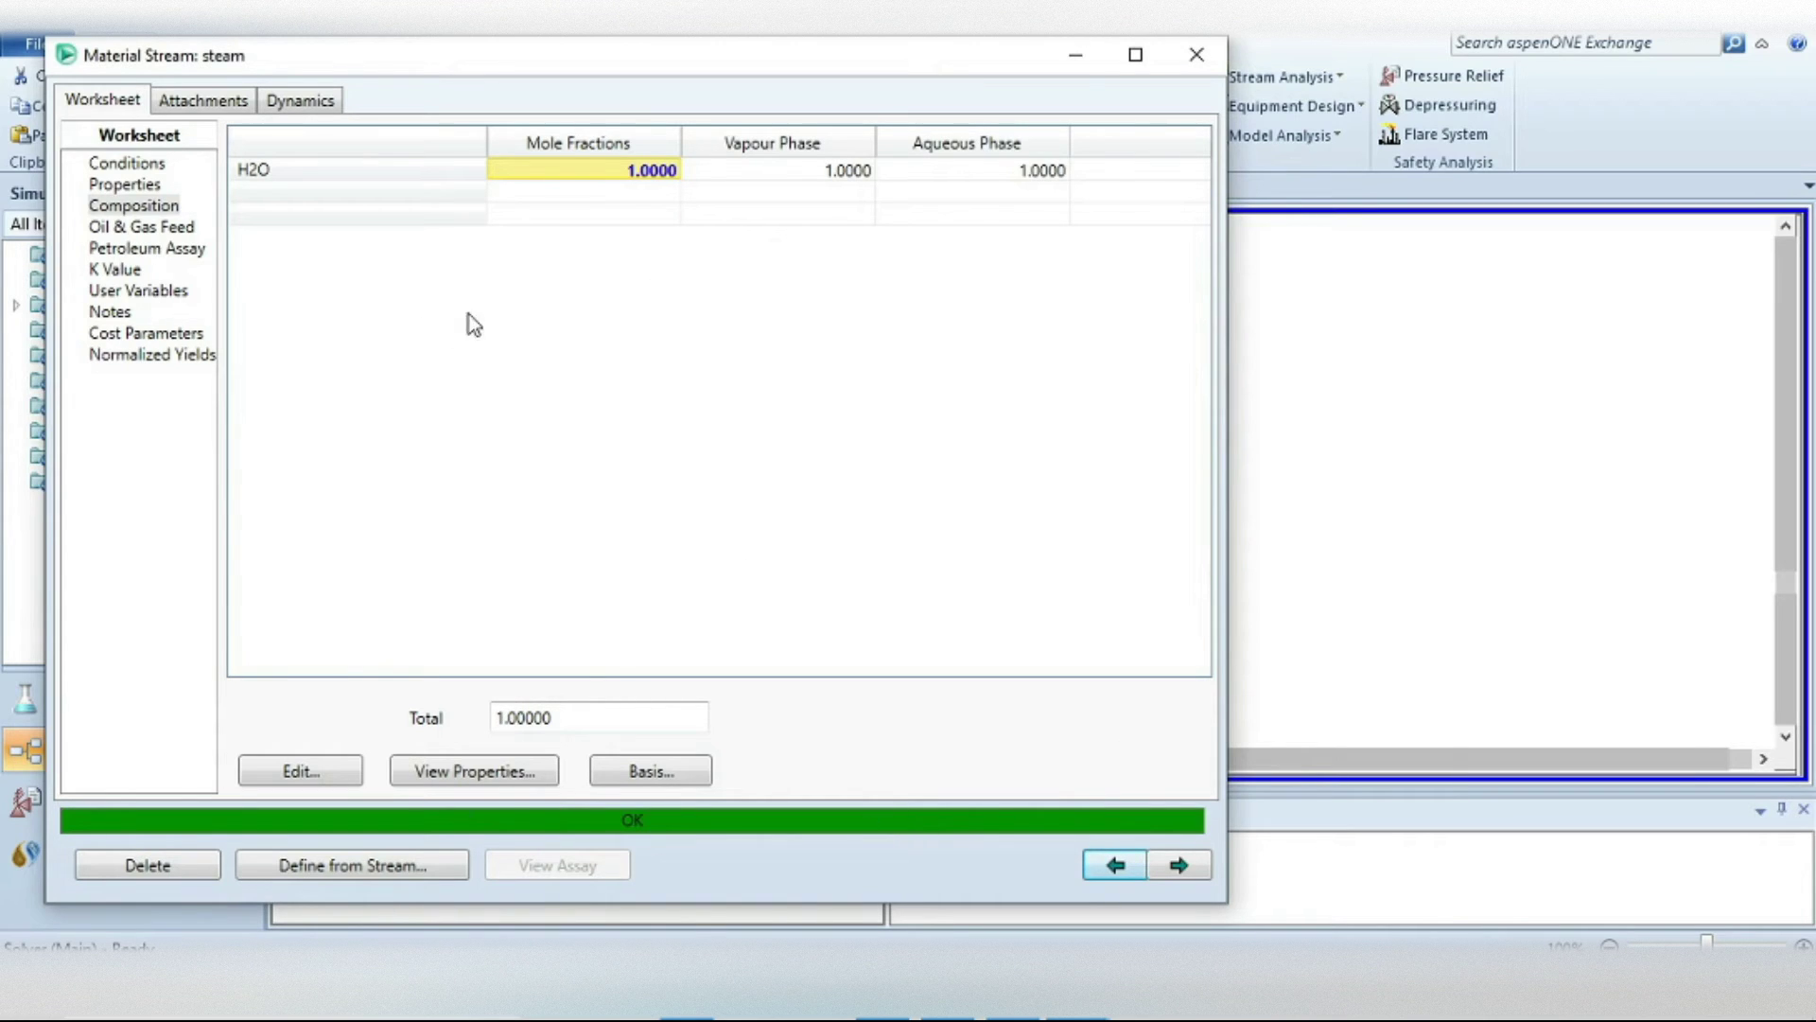
{"action": "left_click", "coordinate": [1197, 54]}
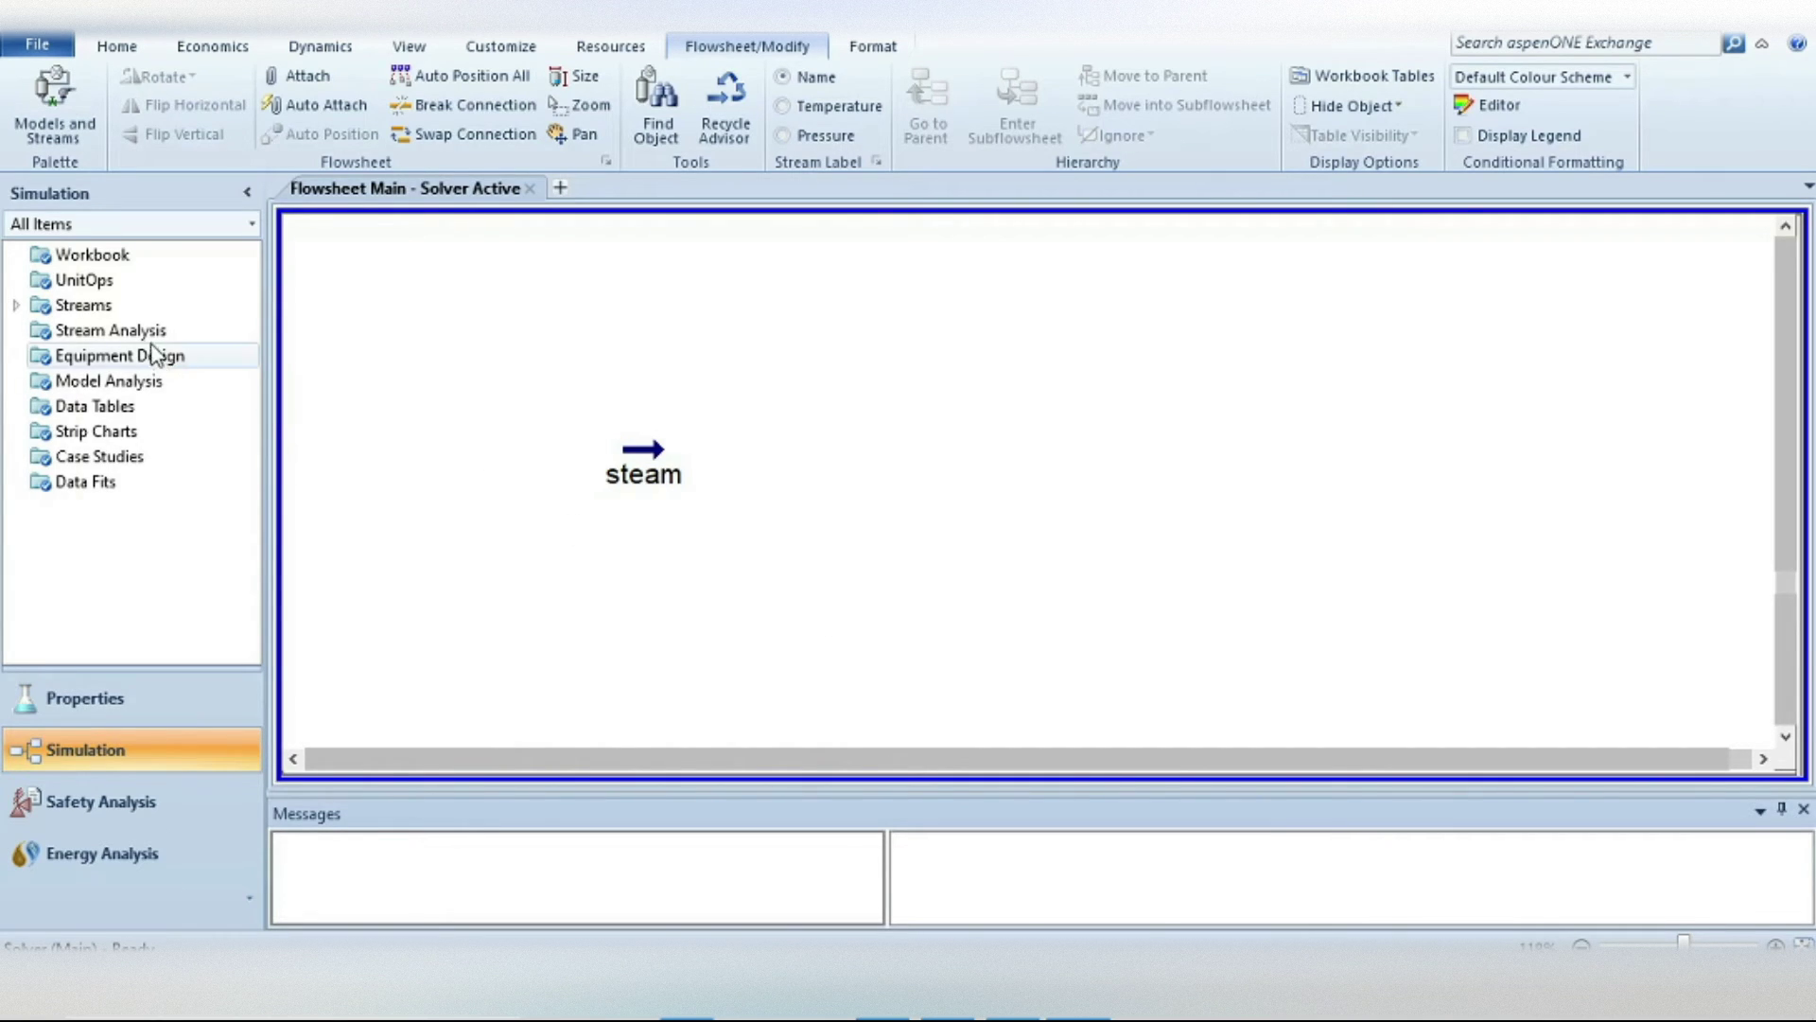
- Add a Property Table stream analysis for the steam stream and open its settings
{"action": "double_click", "coordinate": [76, 336]}
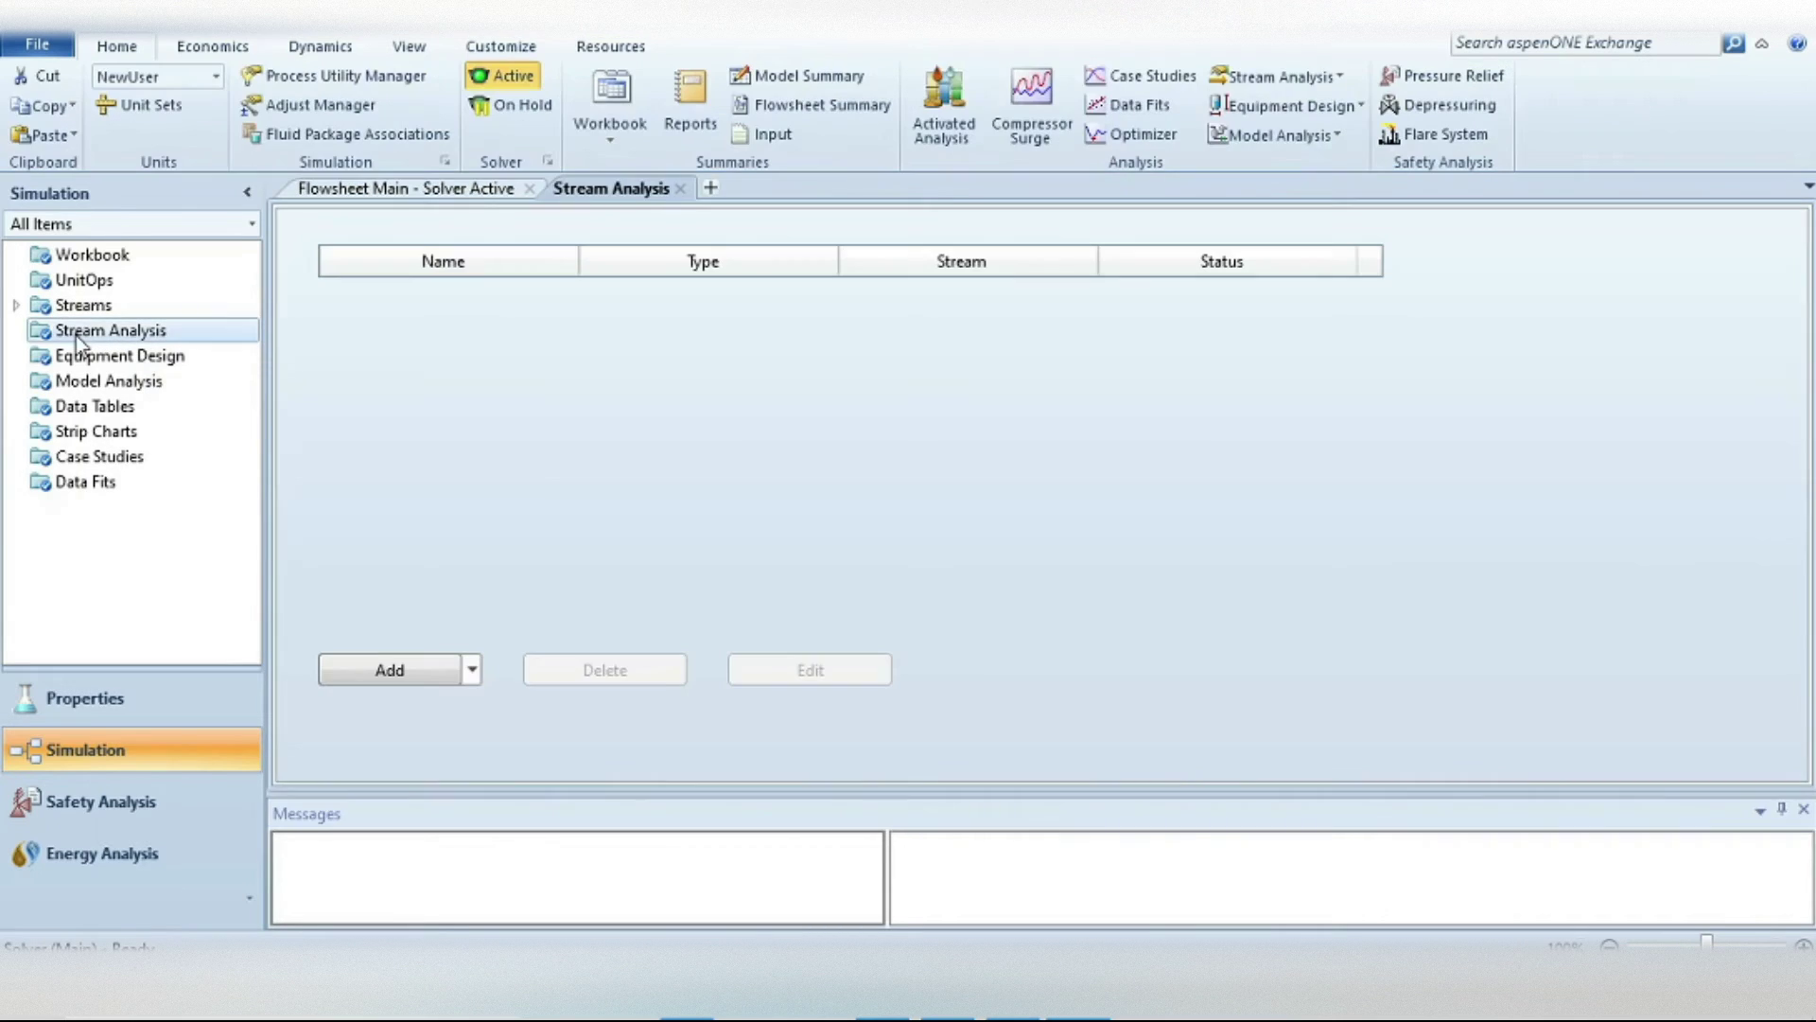
{"action": "left_click", "coordinate": [478, 669]}
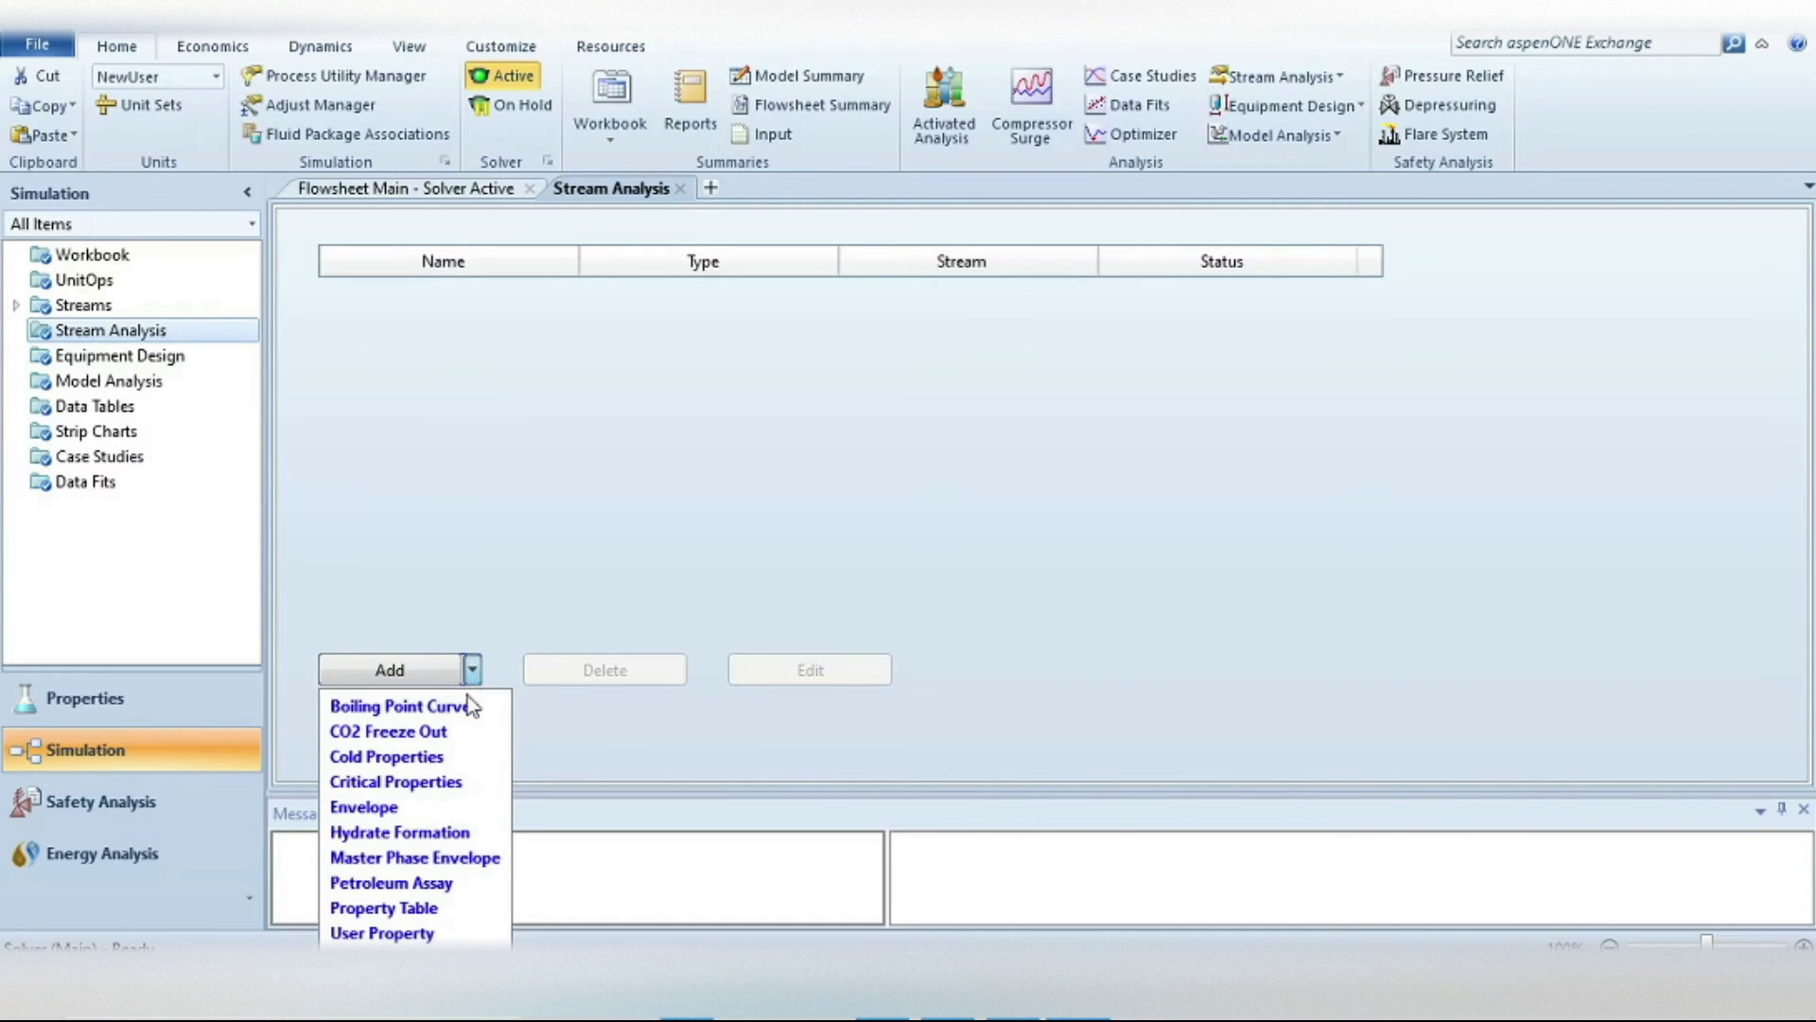
{"action": "left_click", "coordinate": [364, 911]}
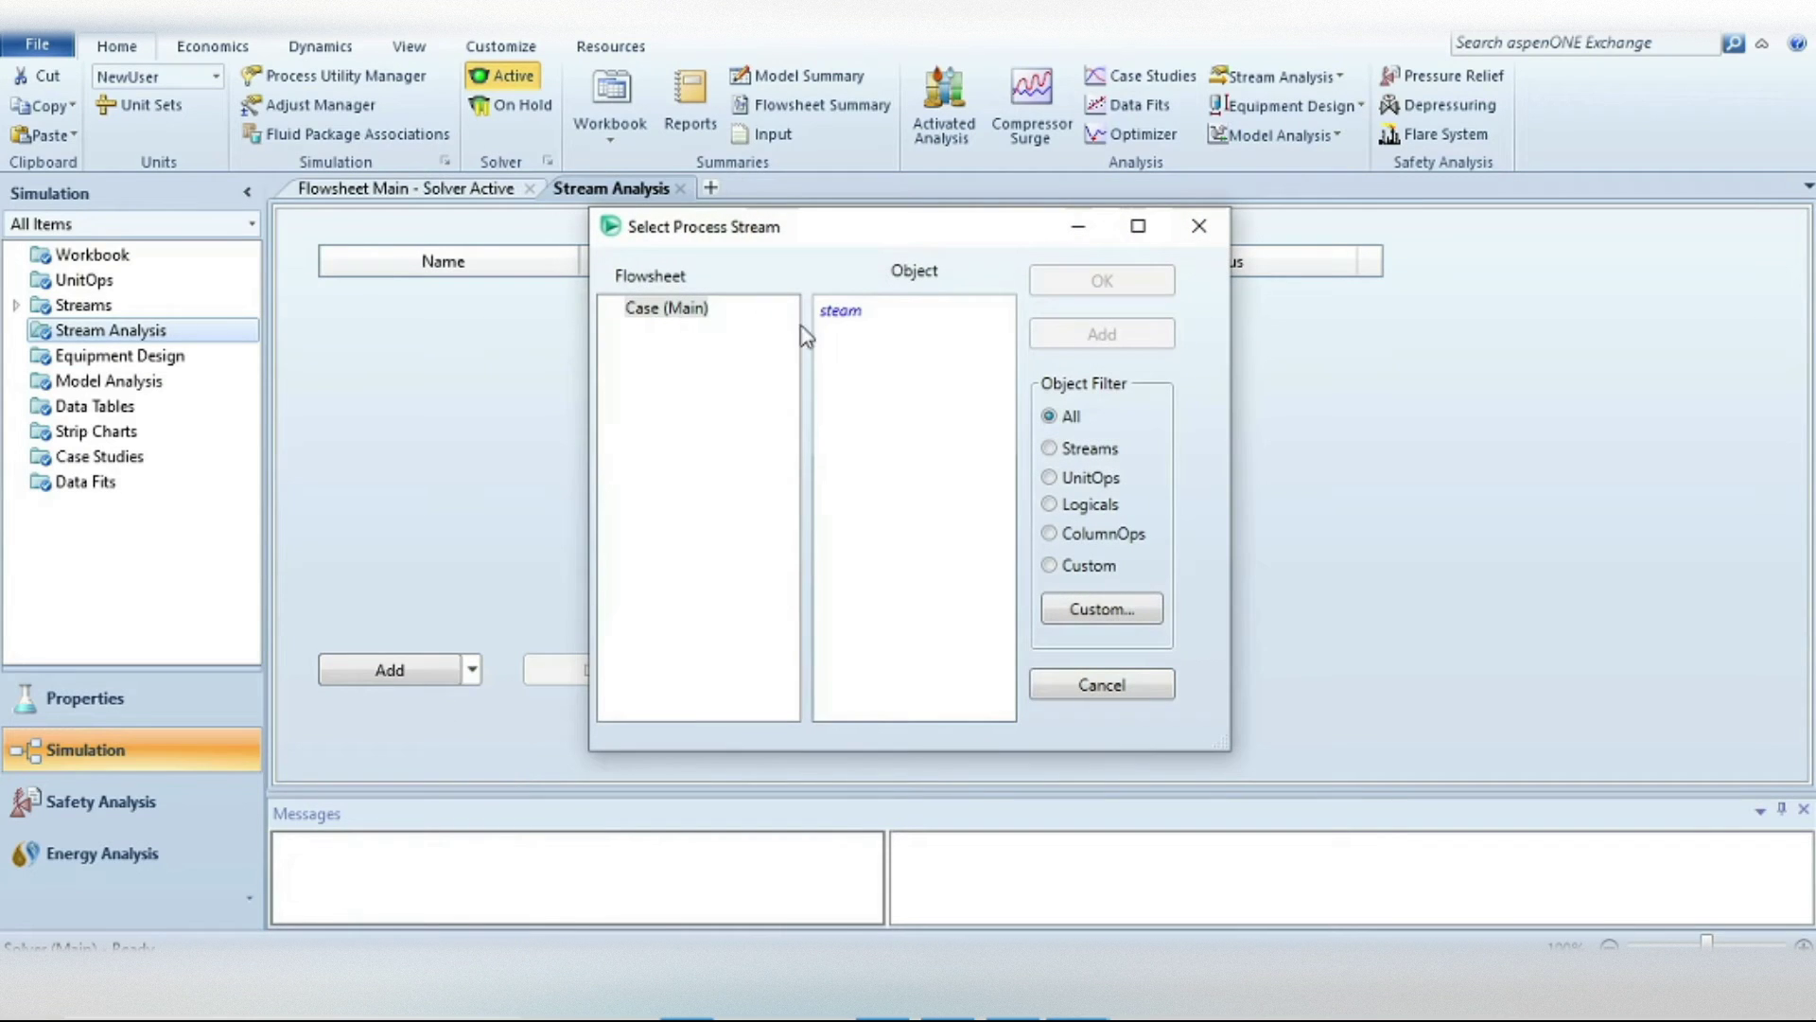
{"action": "left_click", "coordinate": [842, 312]}
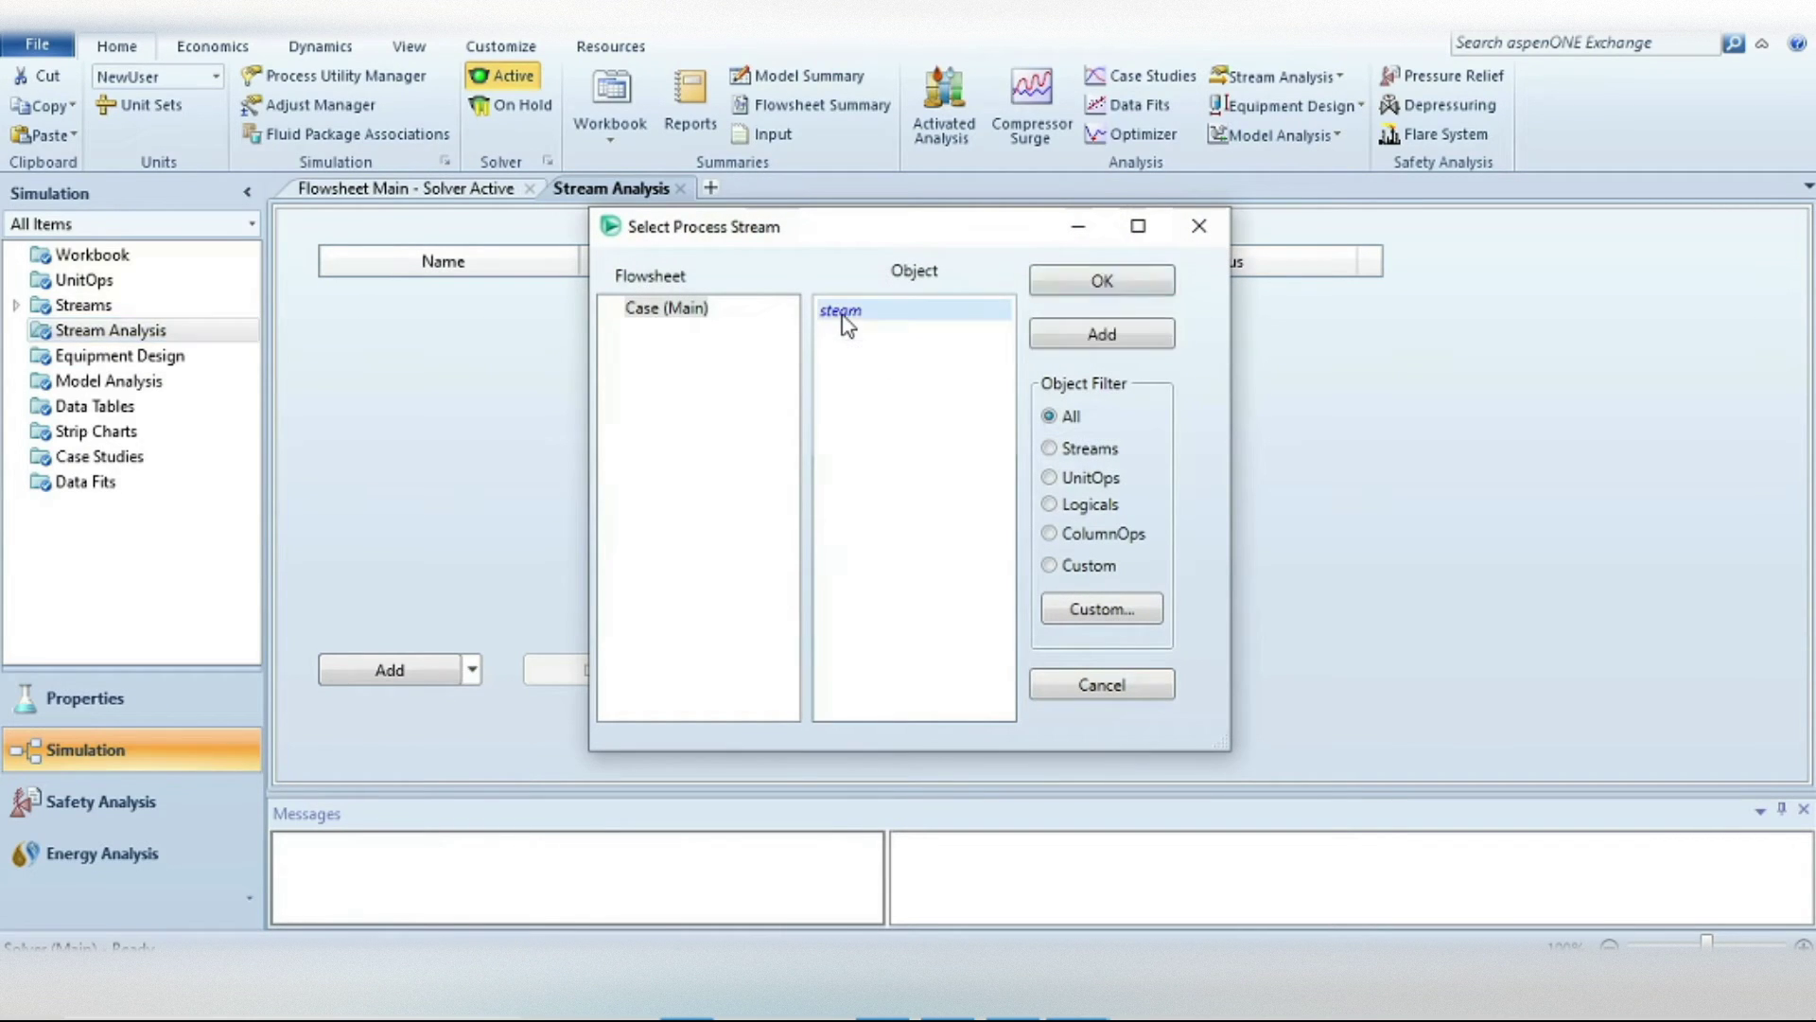
{"action": "left_click", "coordinate": [1109, 284]}
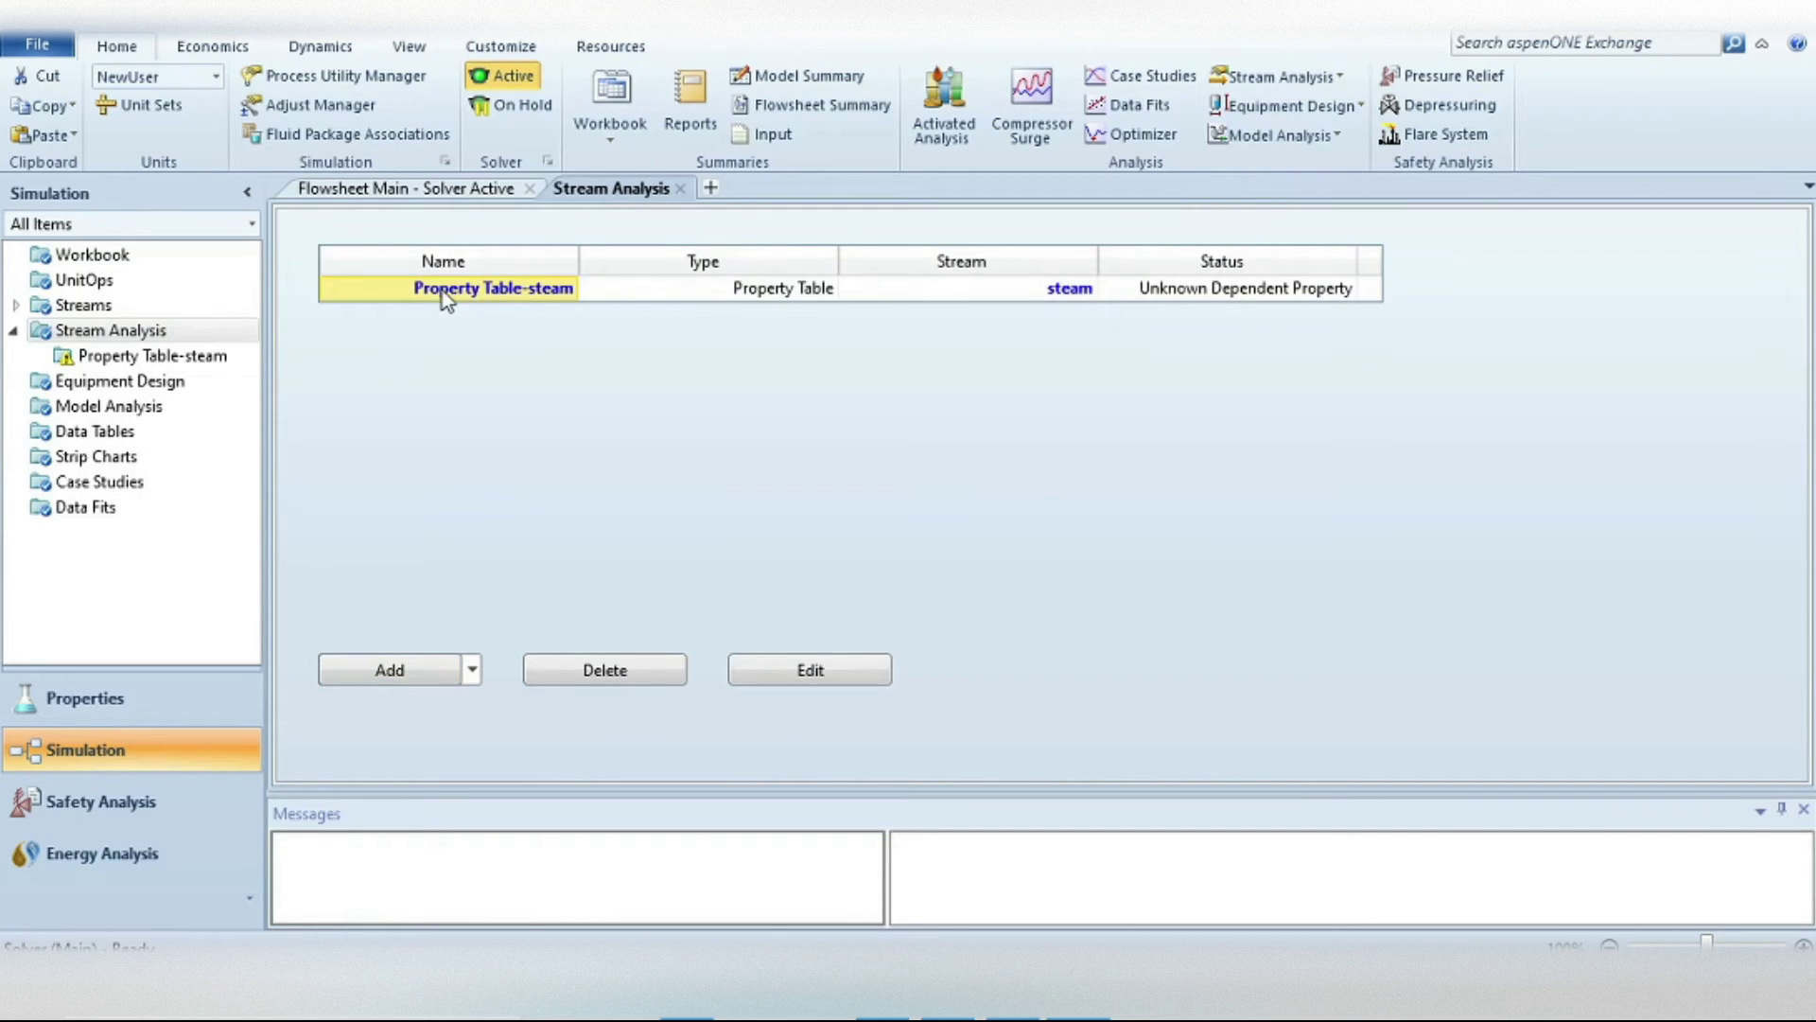
{"action": "double_click", "coordinate": [467, 292]}
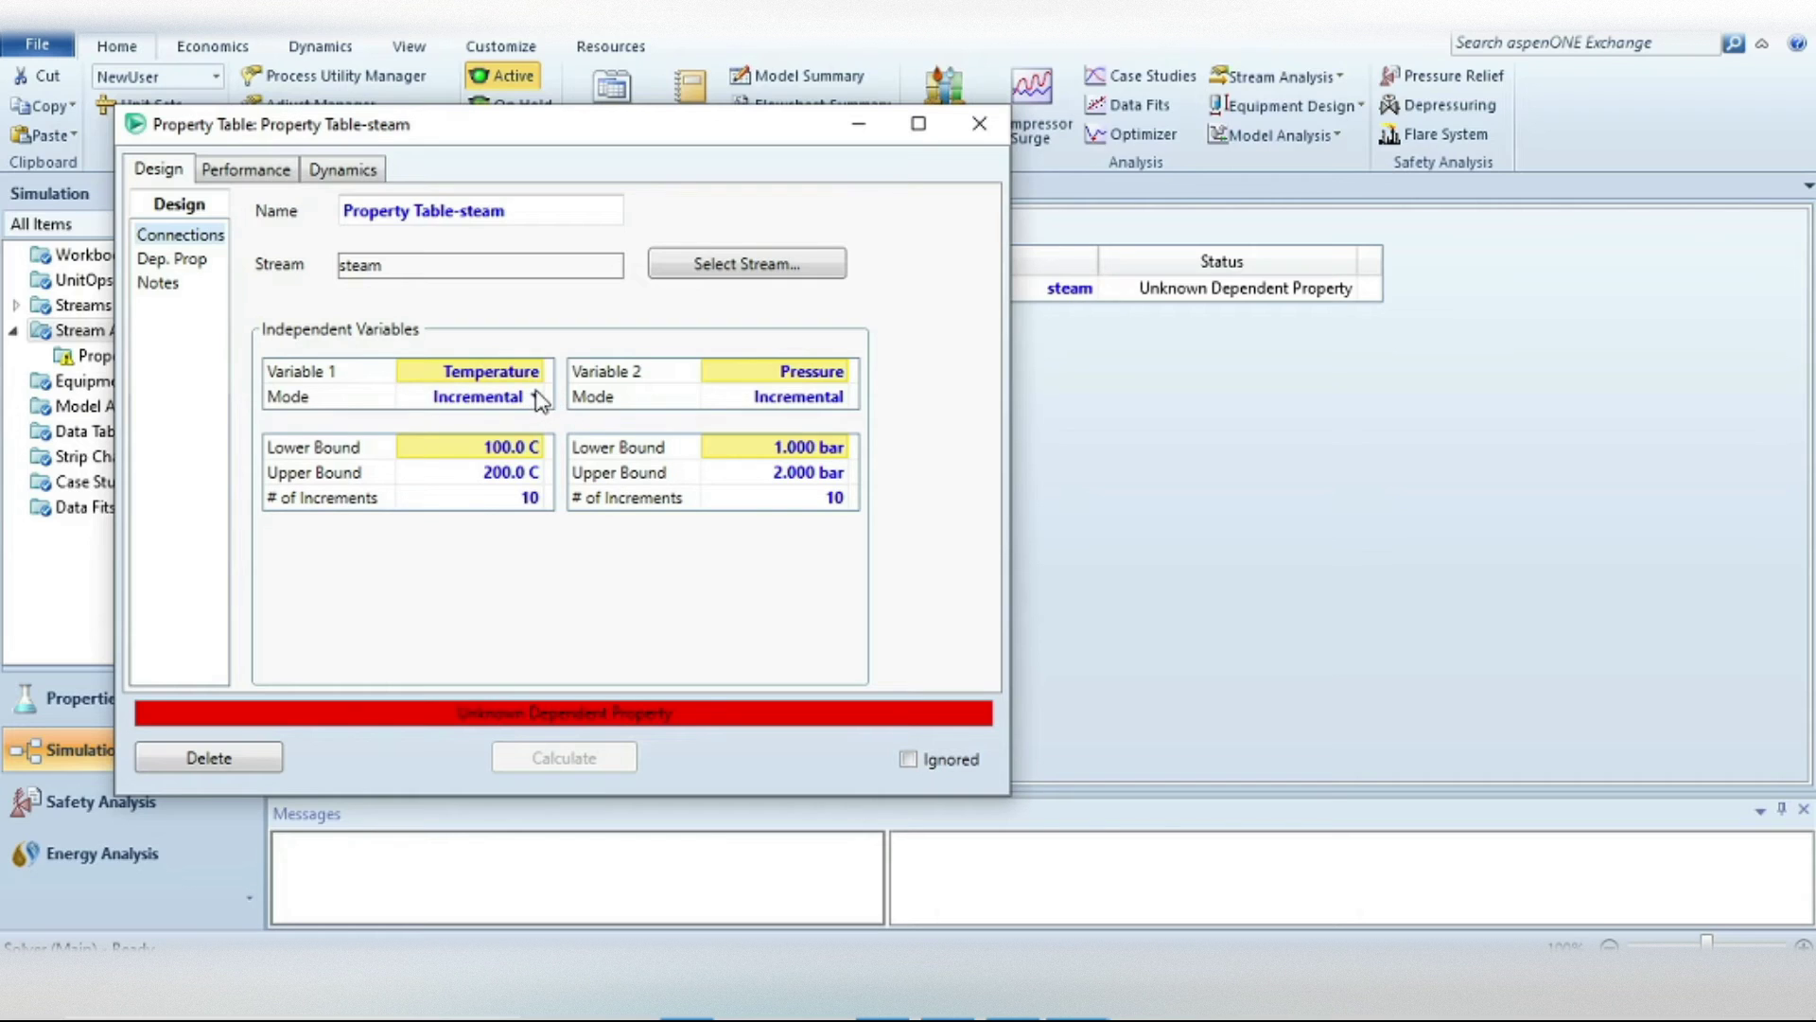
- Make Vapour Fraction the second variable and keep temperature in Incremental mode
{"action": "left_click", "coordinate": [840, 371]}
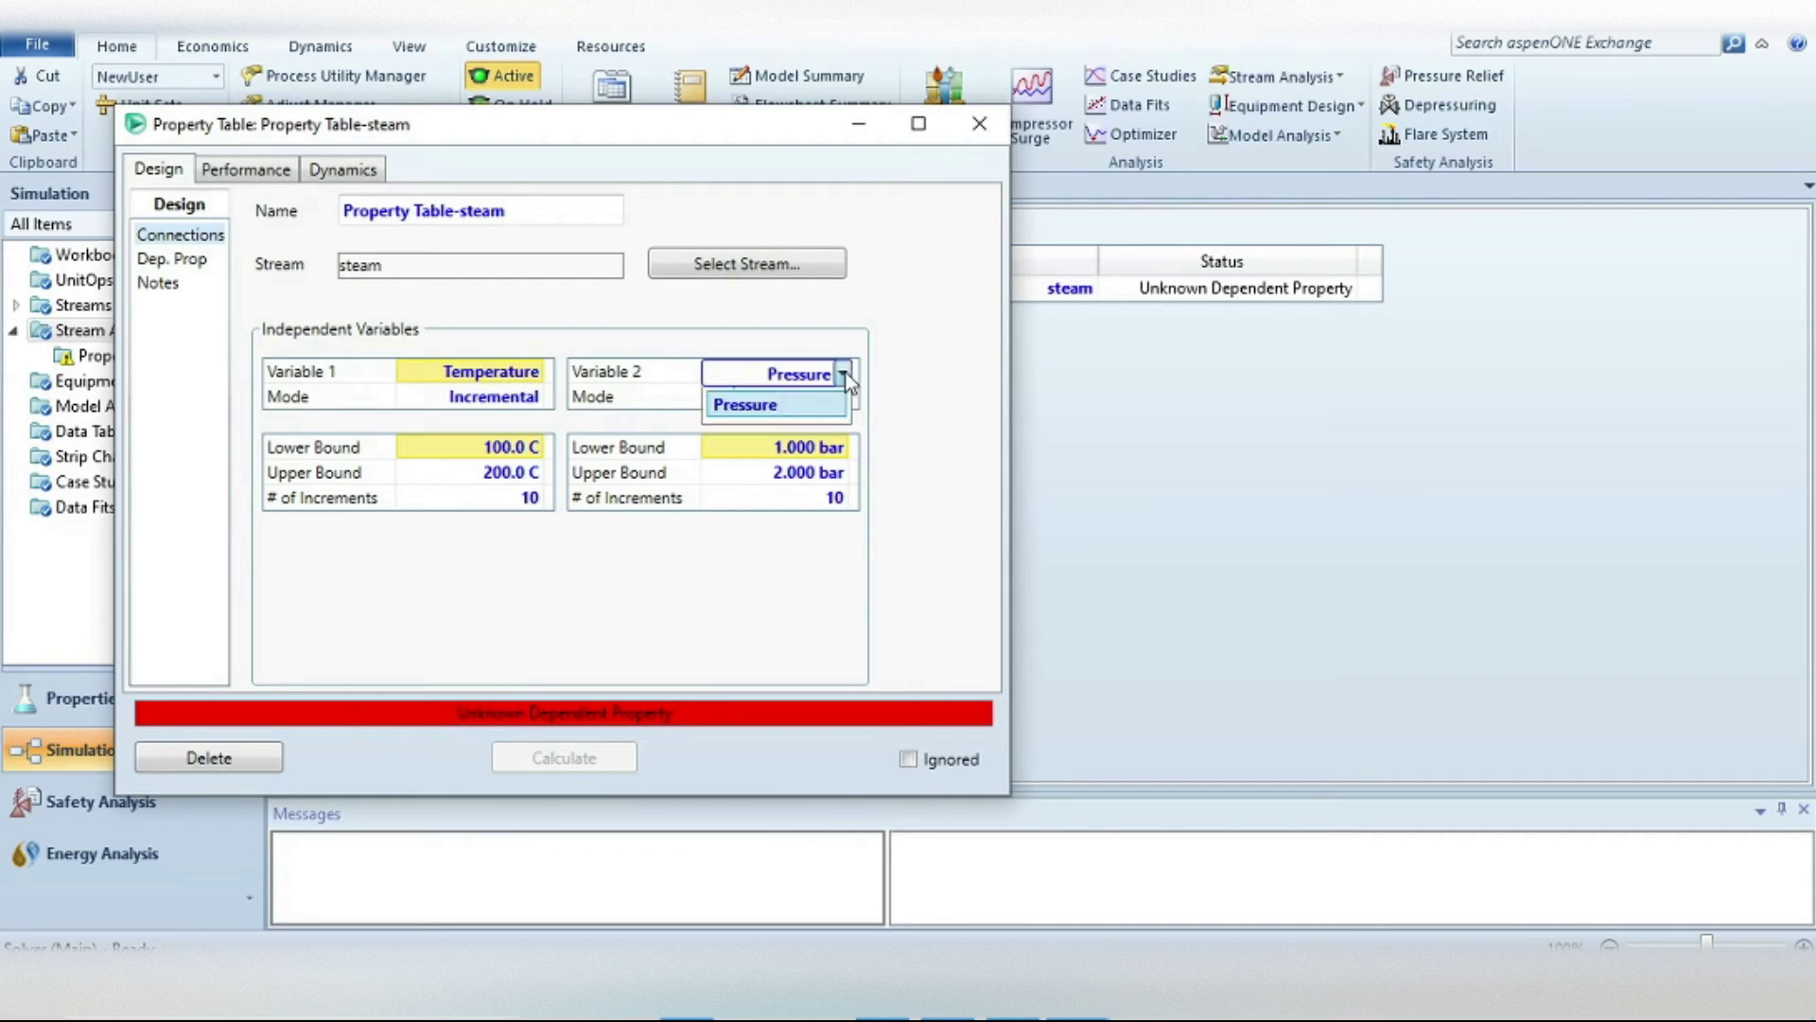
{"action": "left_click", "coordinate": [770, 407]}
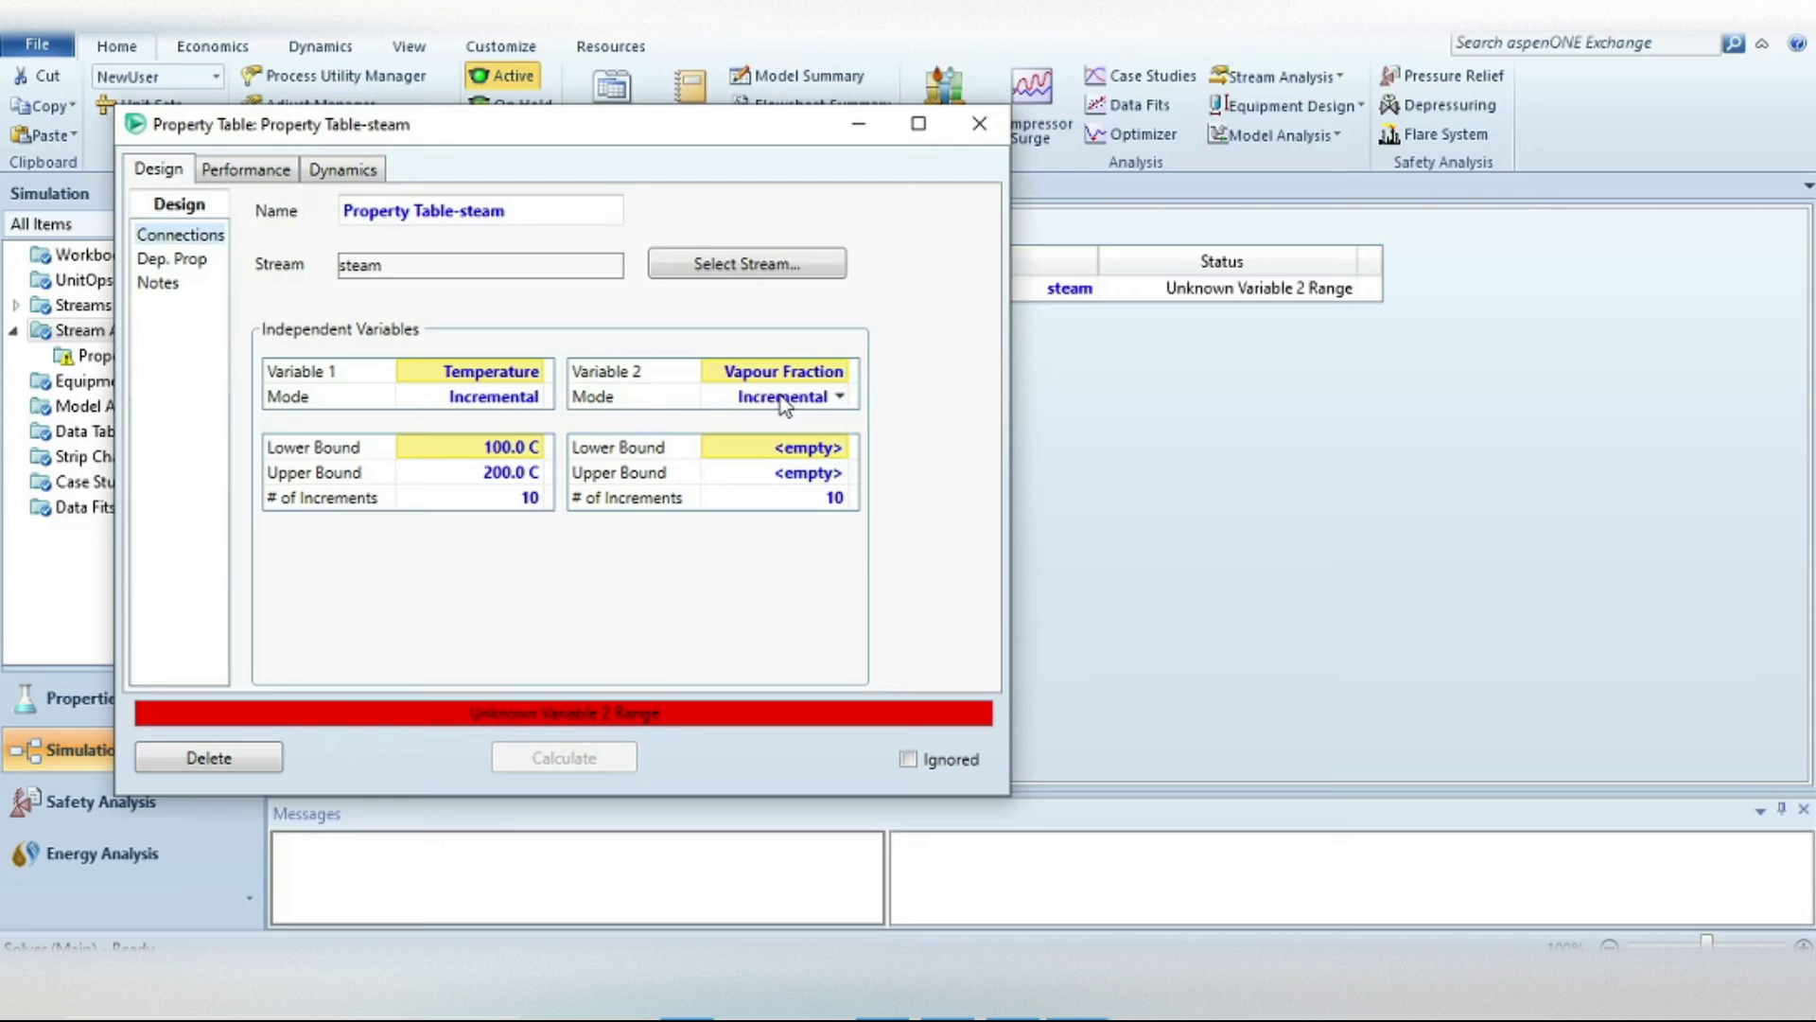
{"action": "left_click", "coordinate": [502, 405]}
{"action": "left_click", "coordinate": [539, 400]}
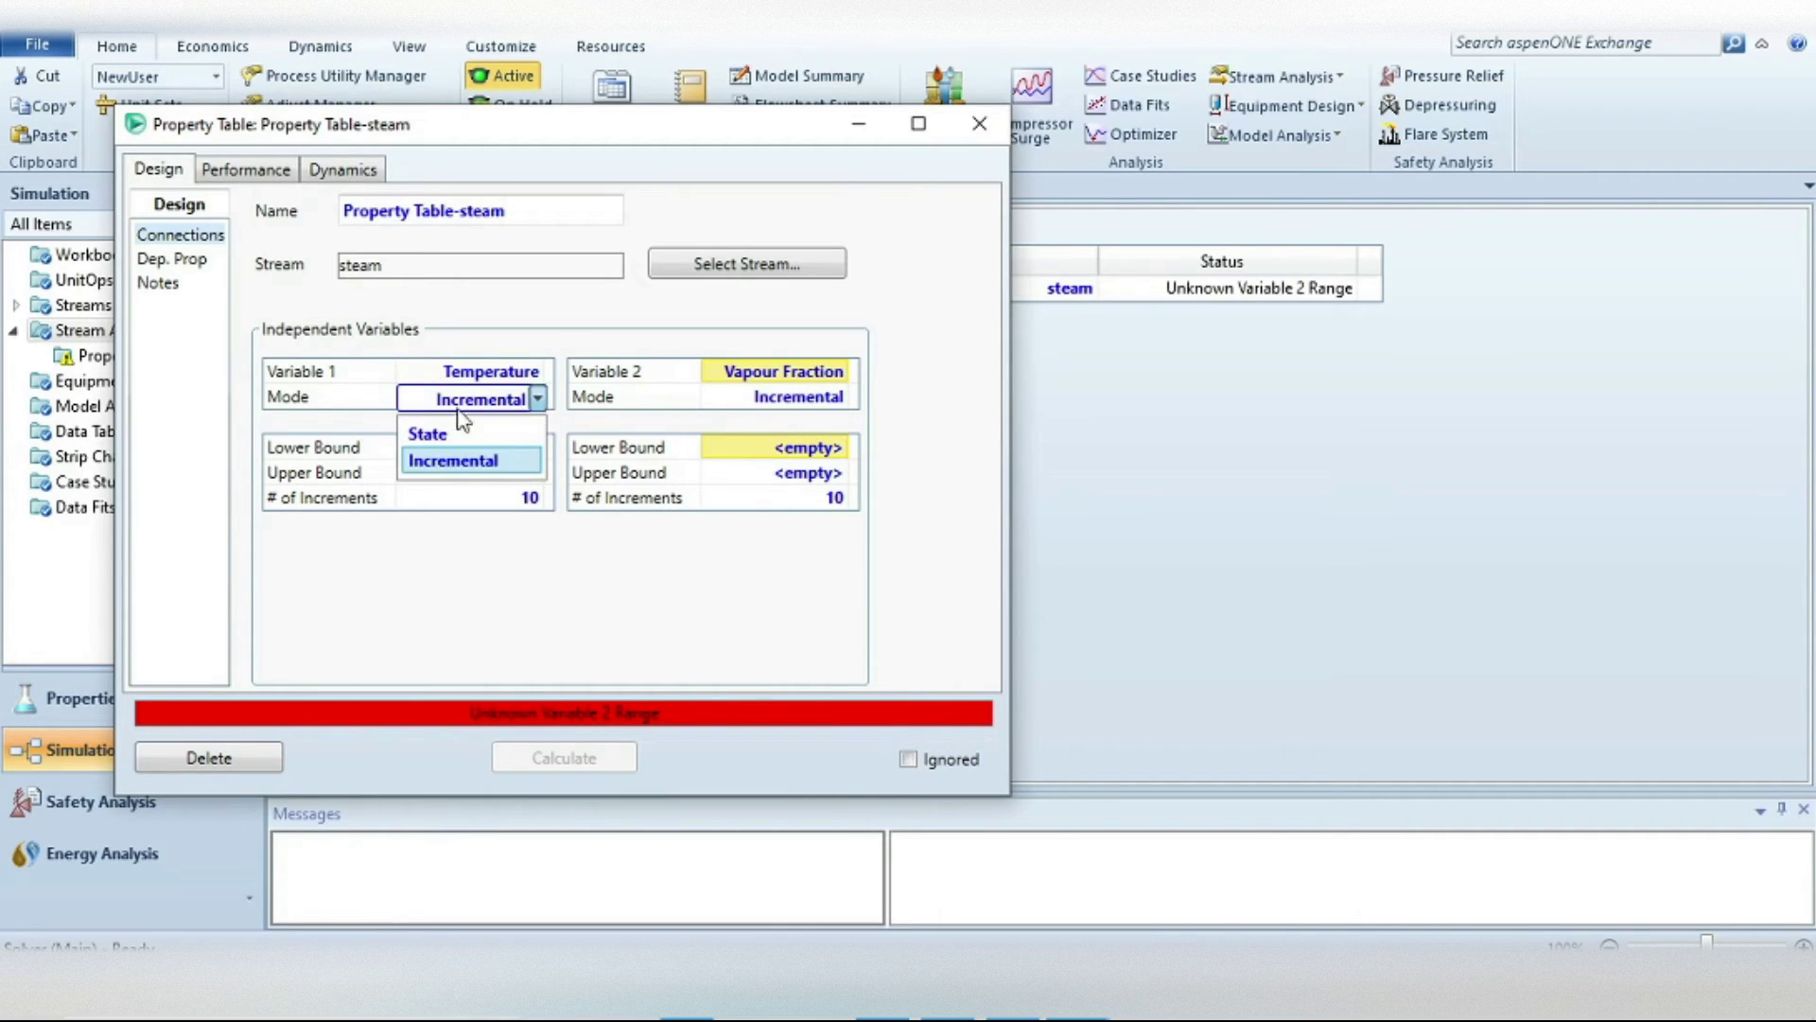
{"action": "left_click", "coordinate": [343, 426]}
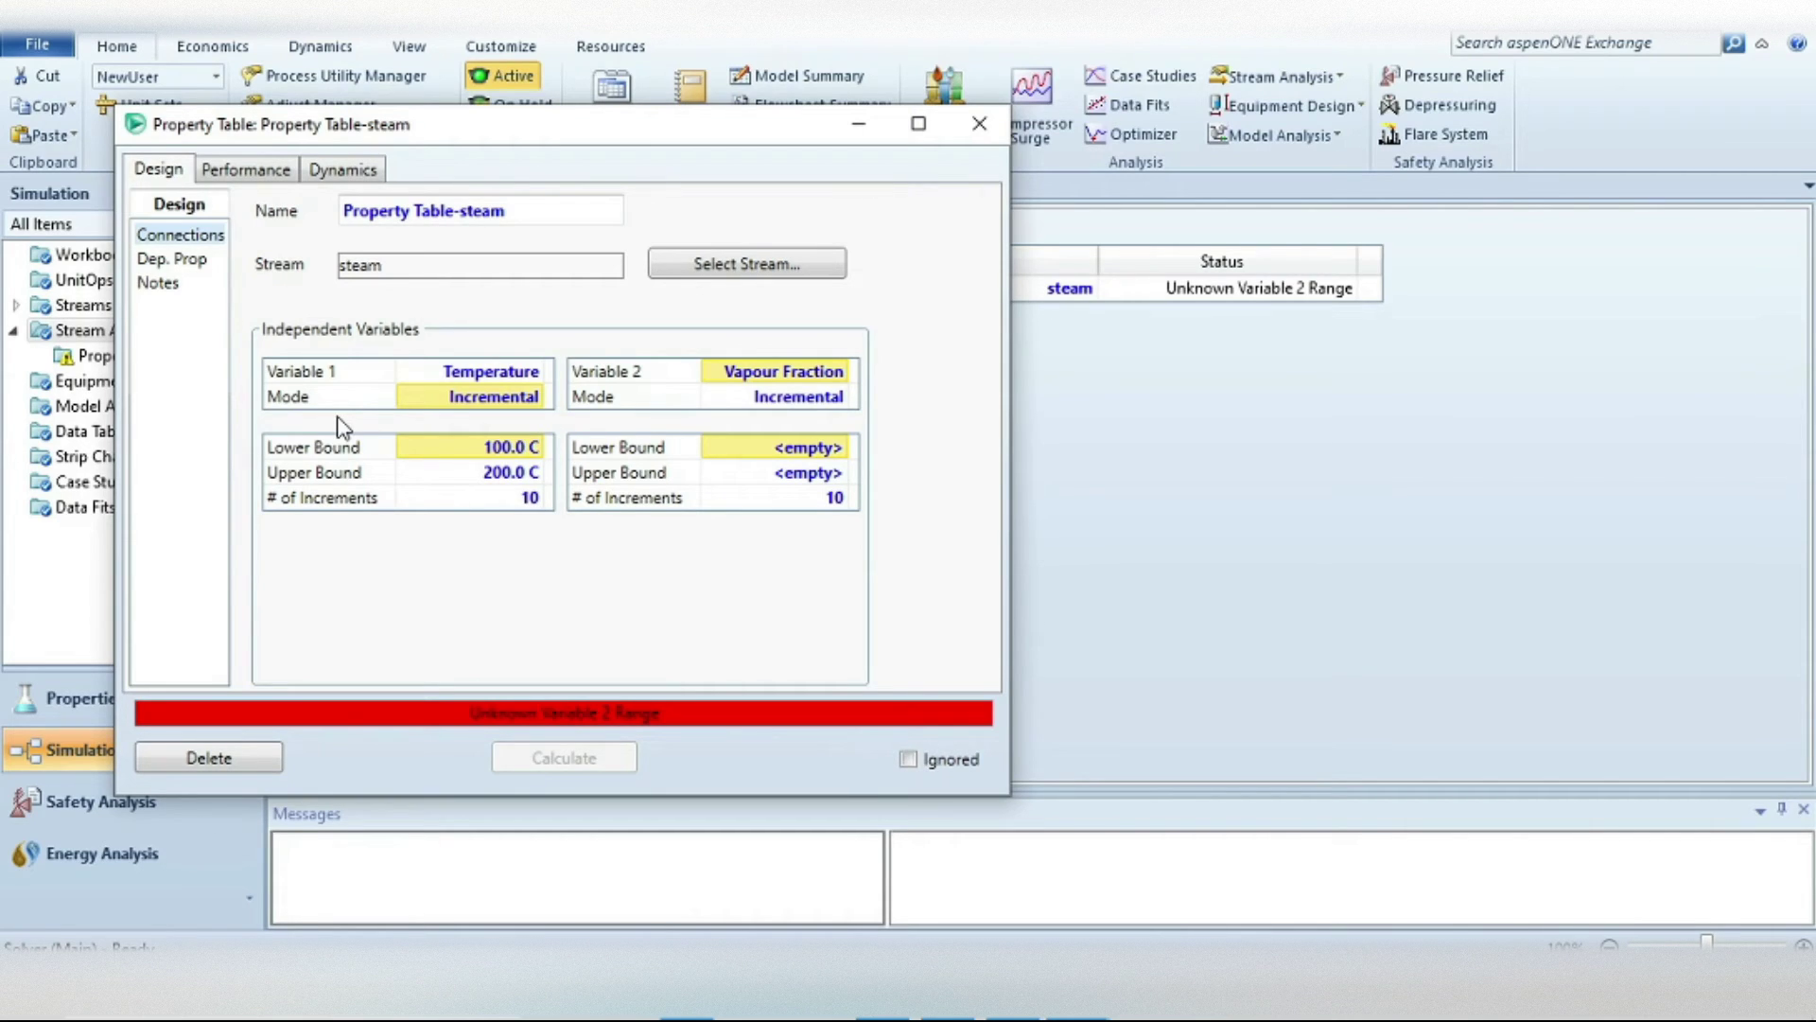
{"action": "left_click", "coordinate": [530, 399]}
{"action": "left_click", "coordinate": [539, 397]}
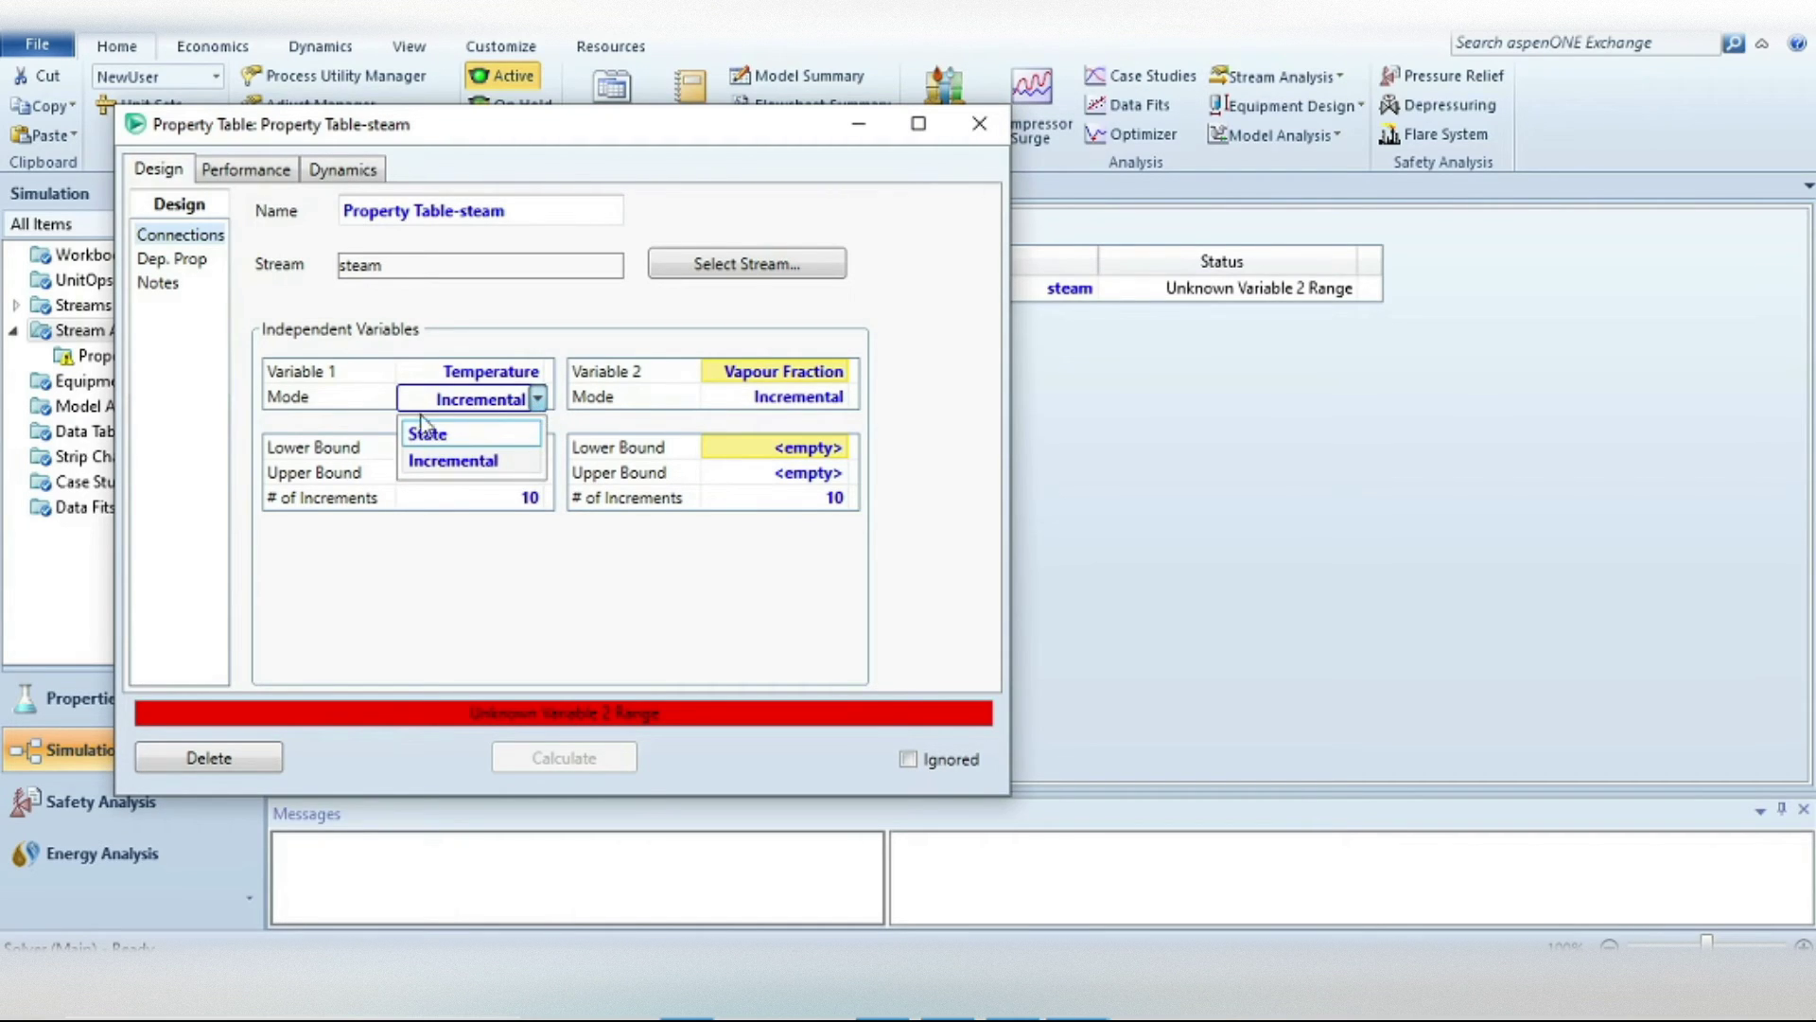
{"action": "left_click", "coordinate": [453, 460]}
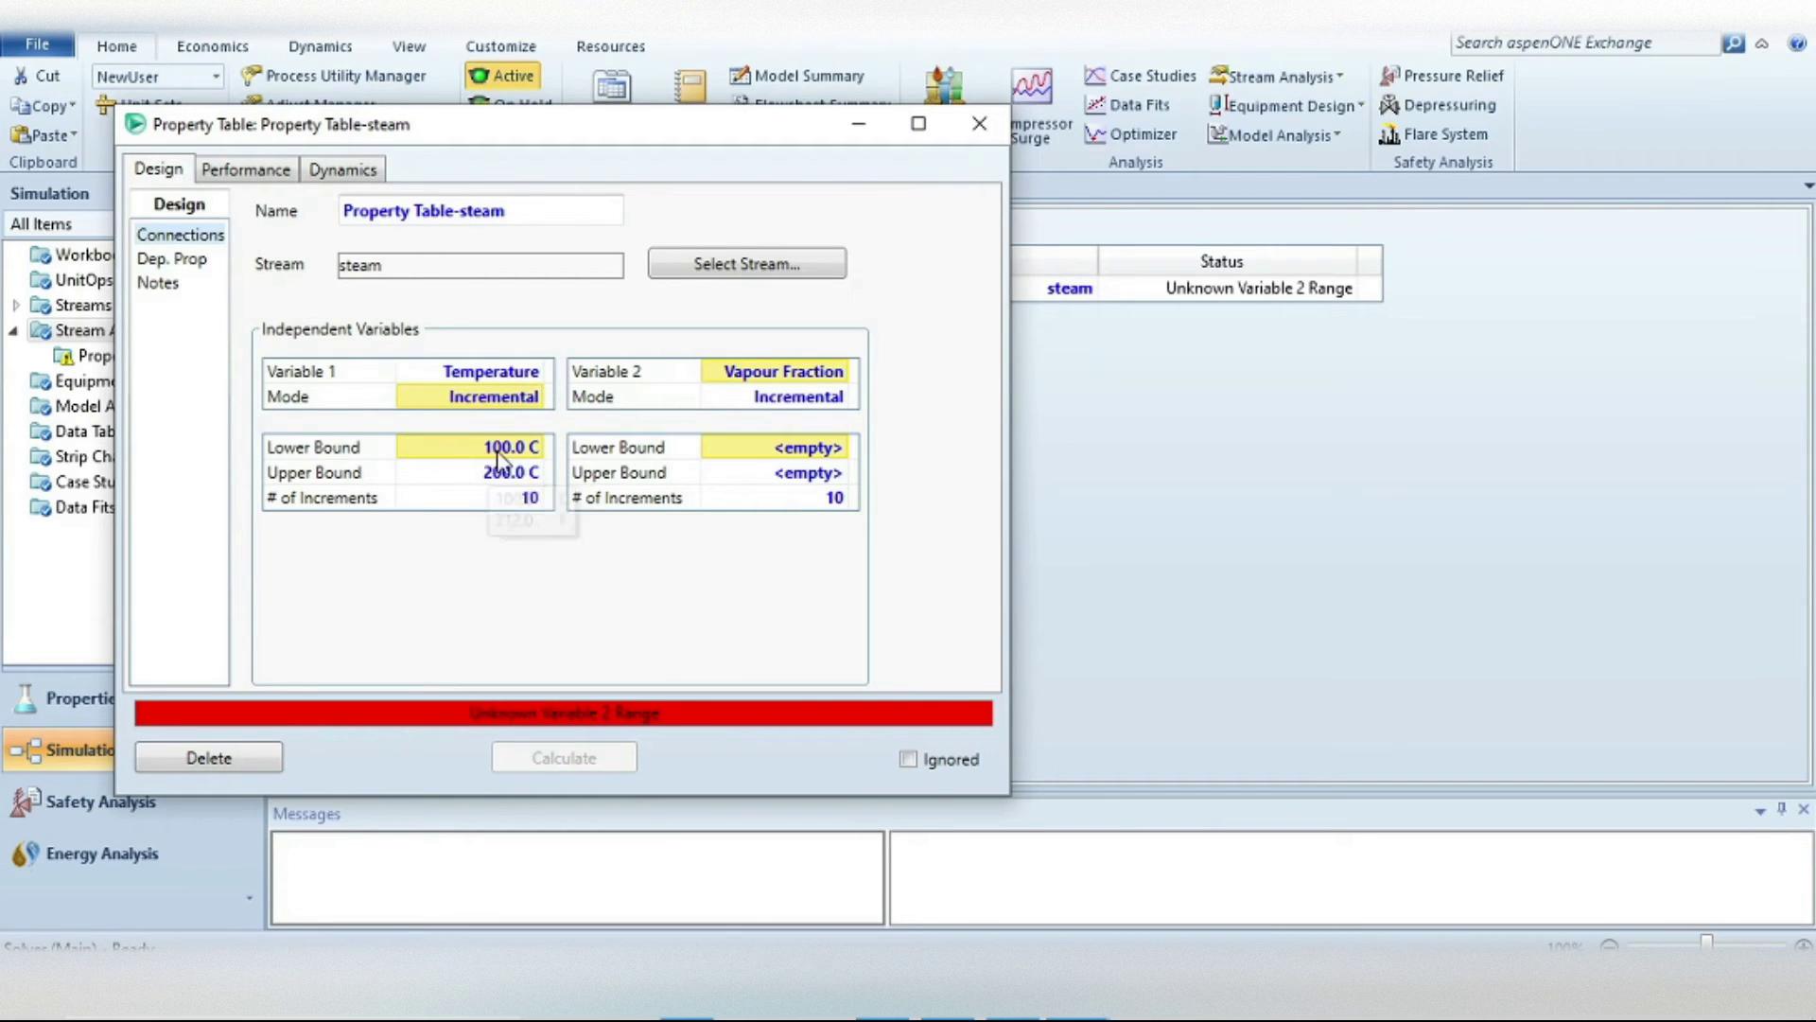
- Set the temperature upper bound to 370 °C with 100 increments
{"action": "left_click", "coordinate": [513, 473]}
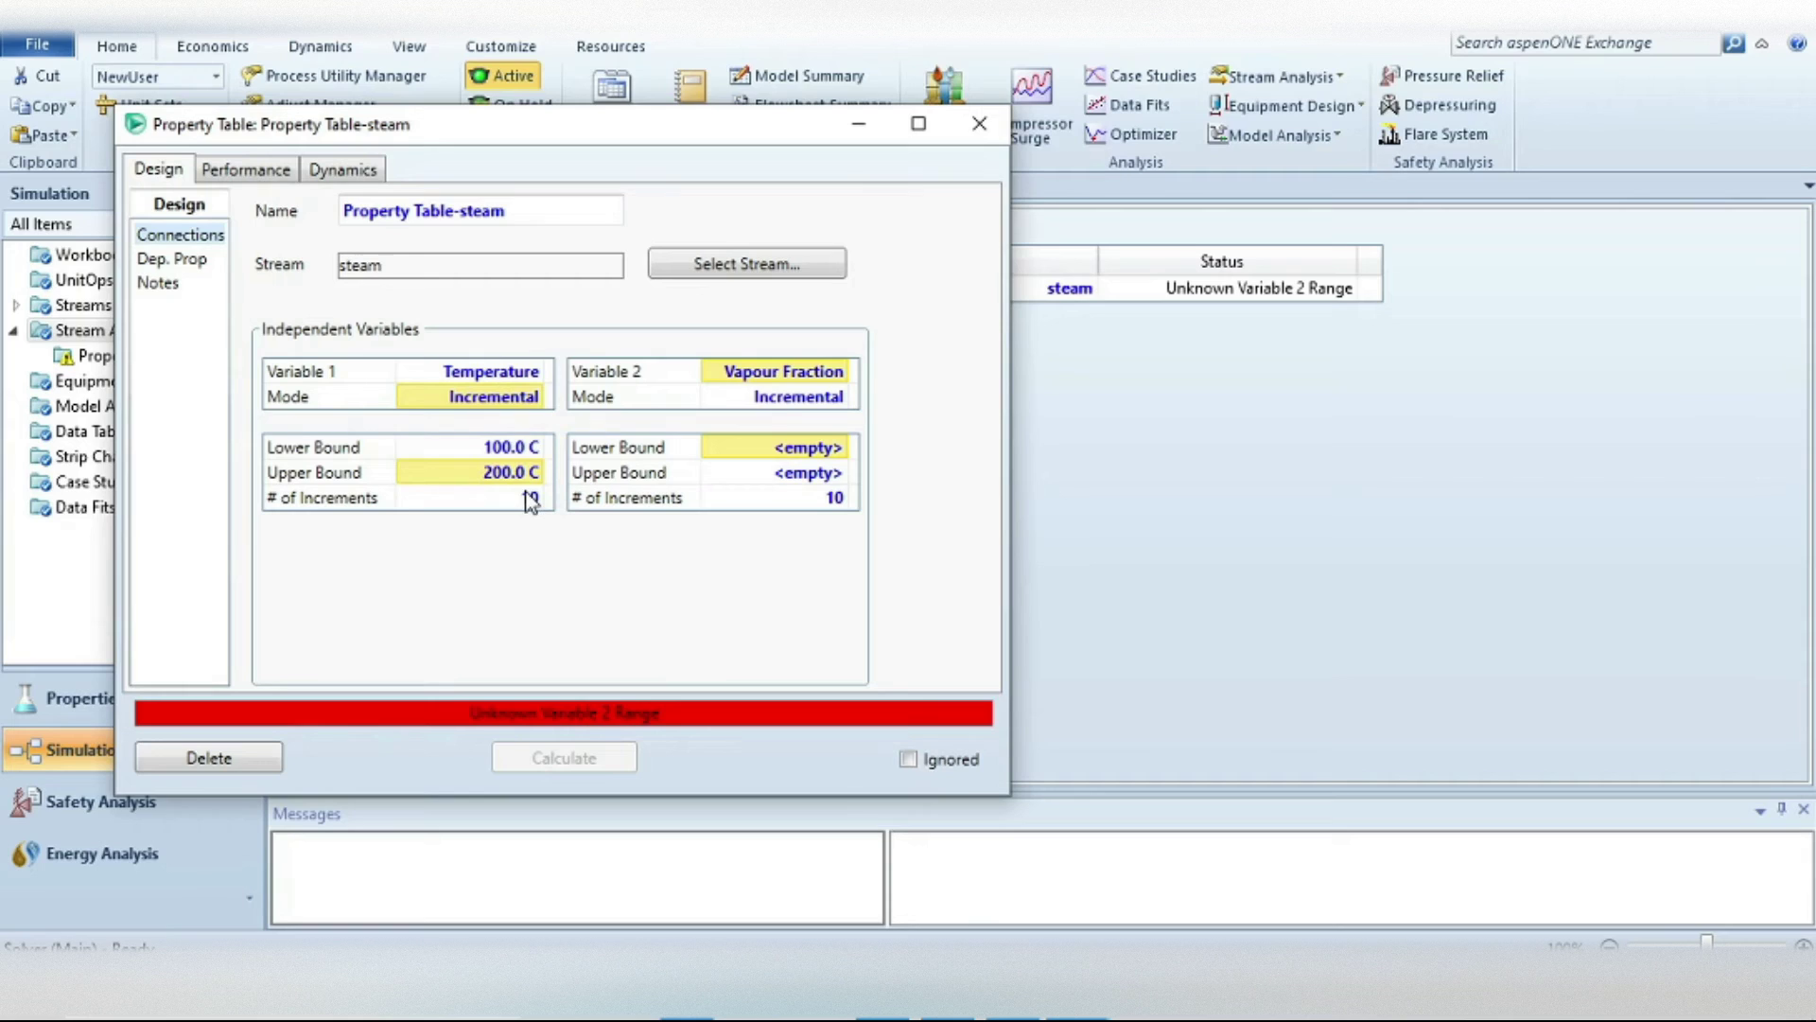
{"action": "type", "text": "370"}
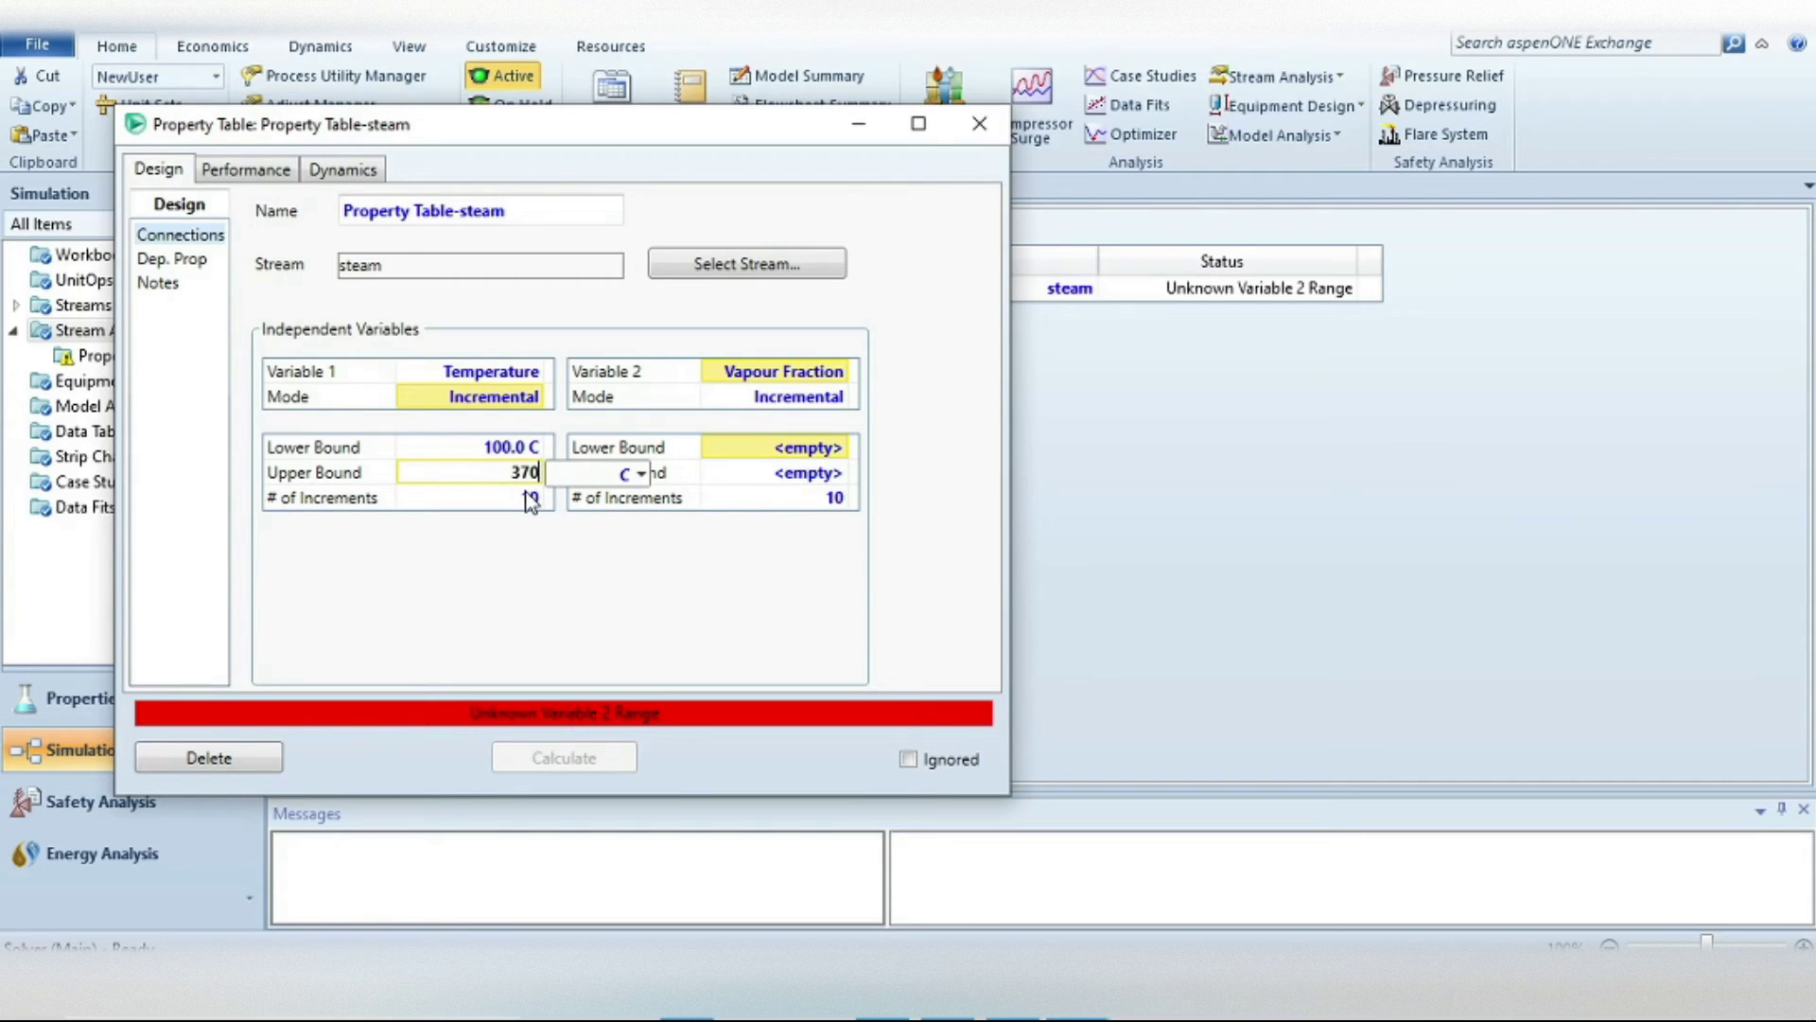
{"action": "key", "text": "Return"}
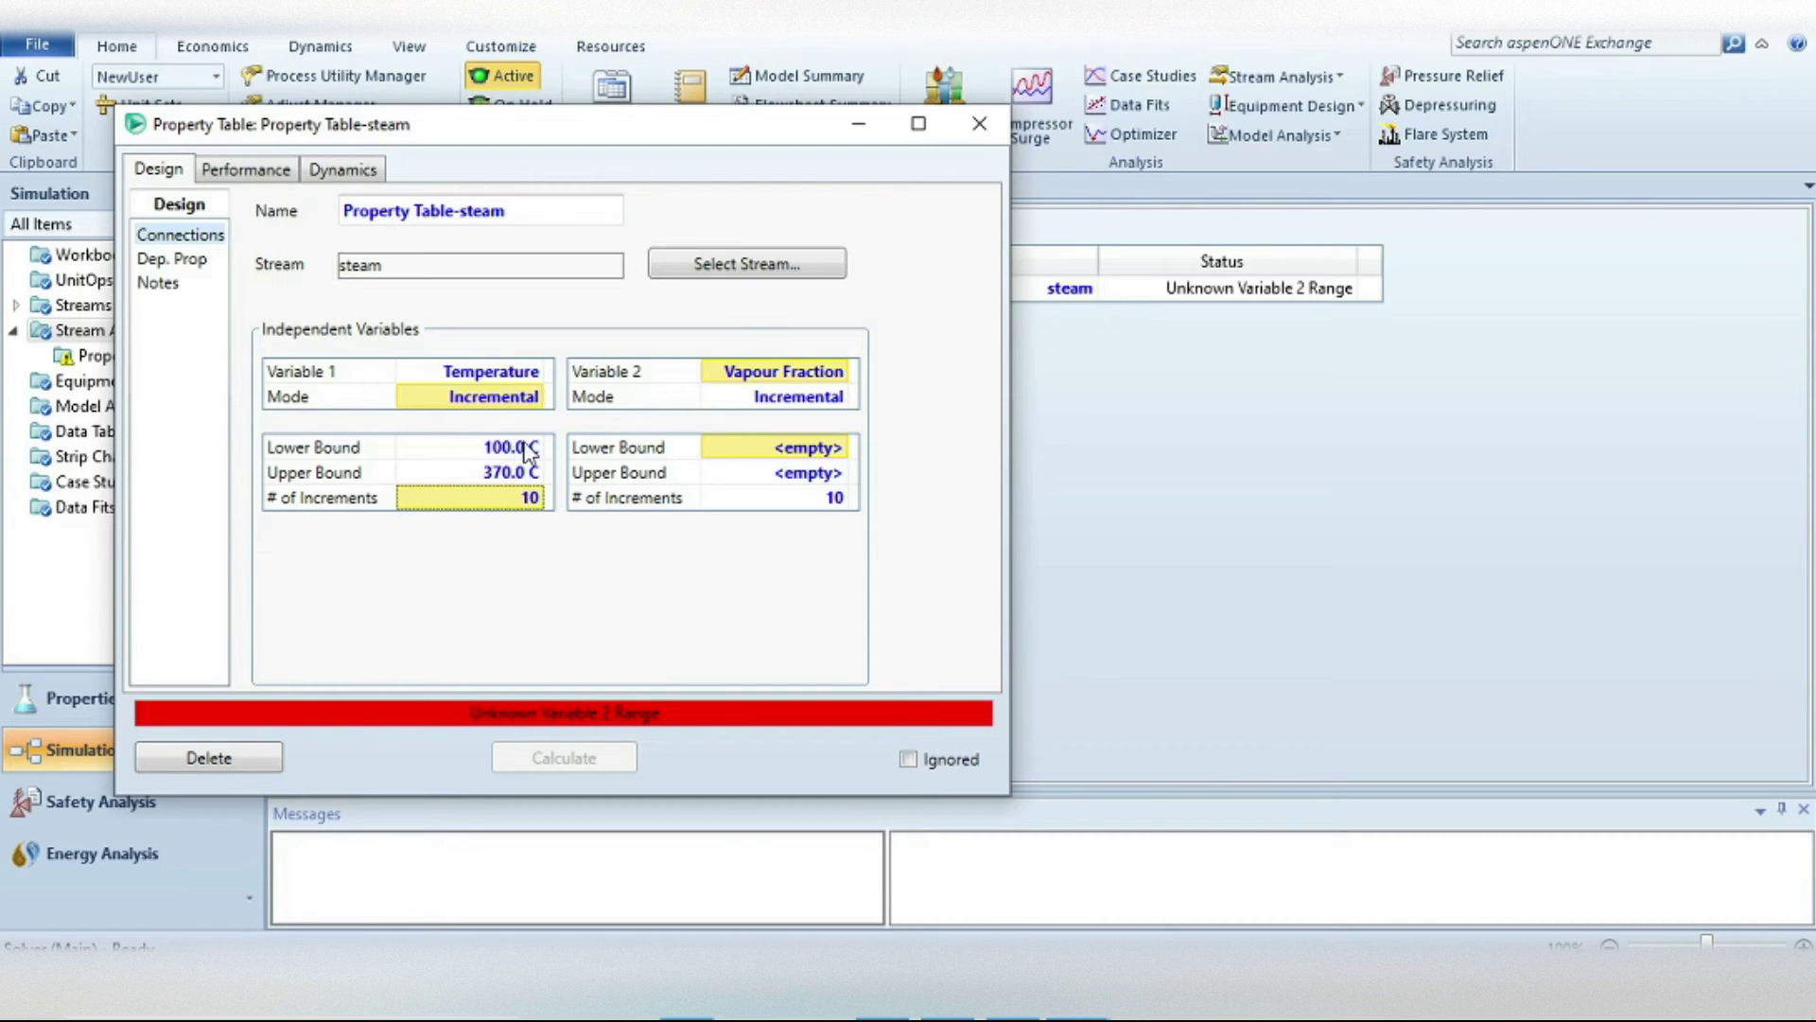
{"action": "left_click", "coordinate": [525, 498]}
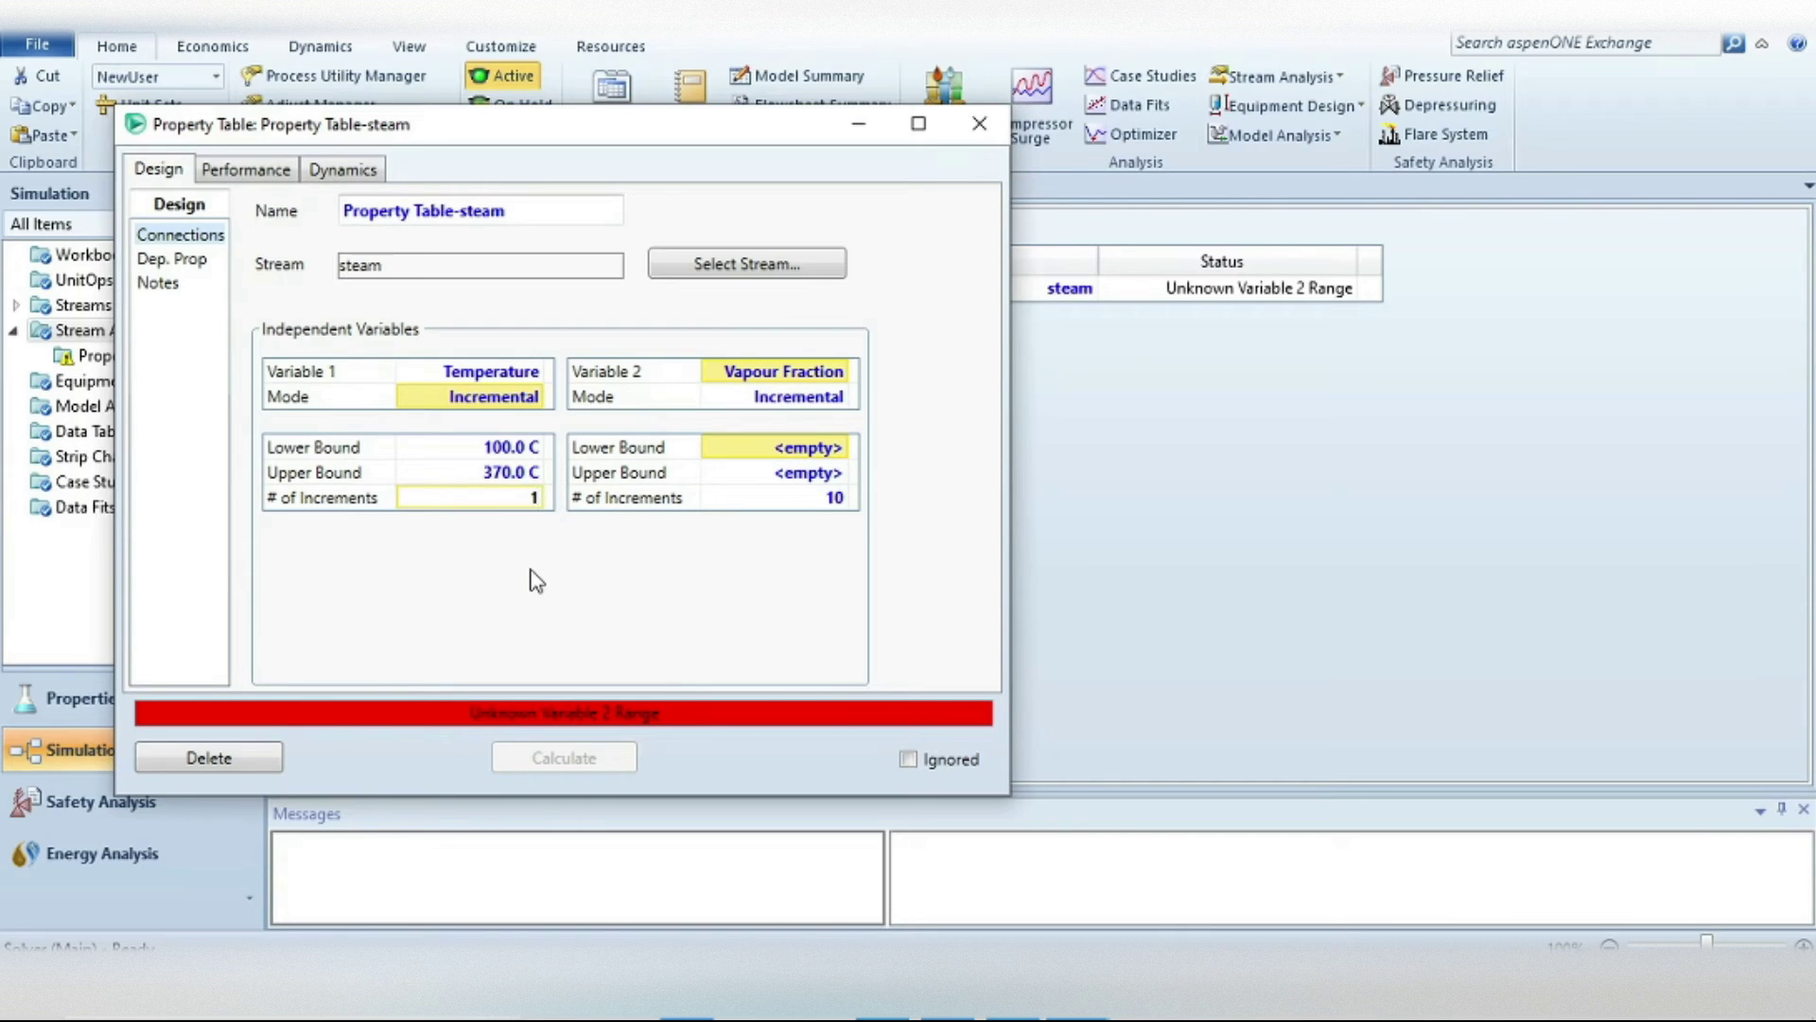
{"action": "key", "text": "Return"}
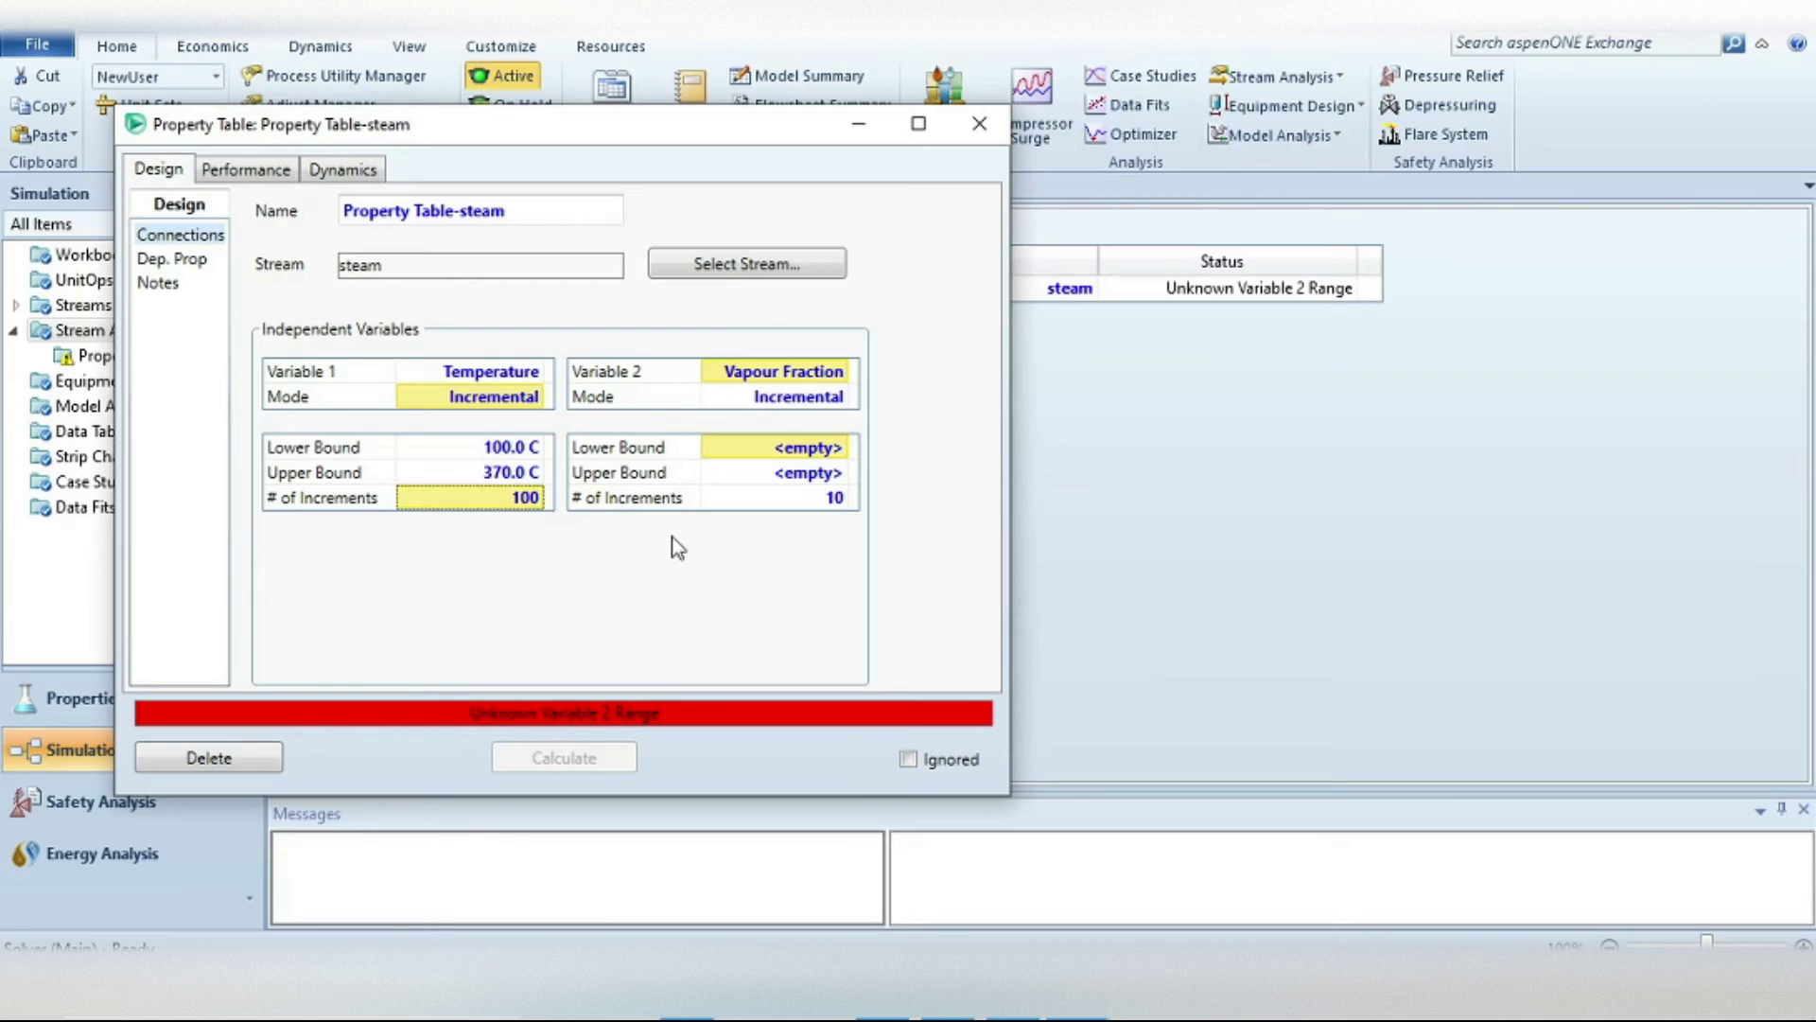
- Switch Vapour Fraction to State mode with a value of 1
{"action": "left_click", "coordinate": [708, 376]}
{"action": "left_click", "coordinate": [839, 403]}
{"action": "left_click", "coordinate": [842, 400]}
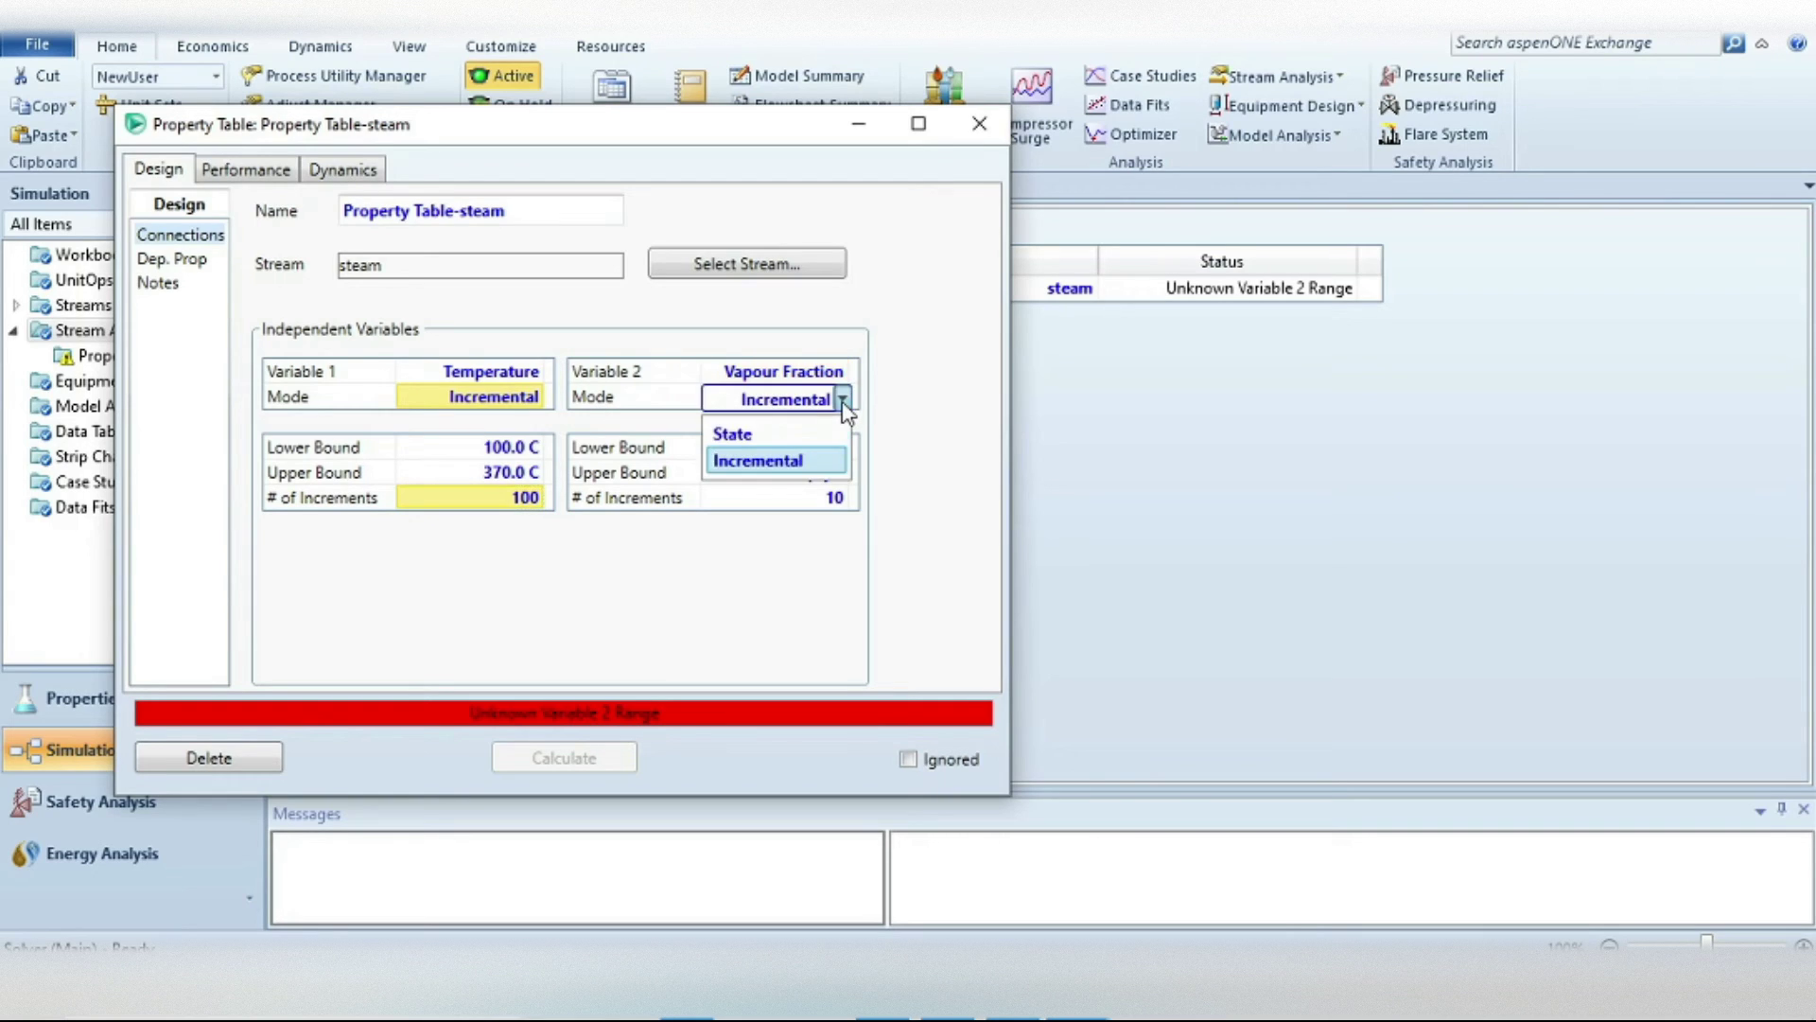
{"action": "left_click", "coordinate": [756, 436]}
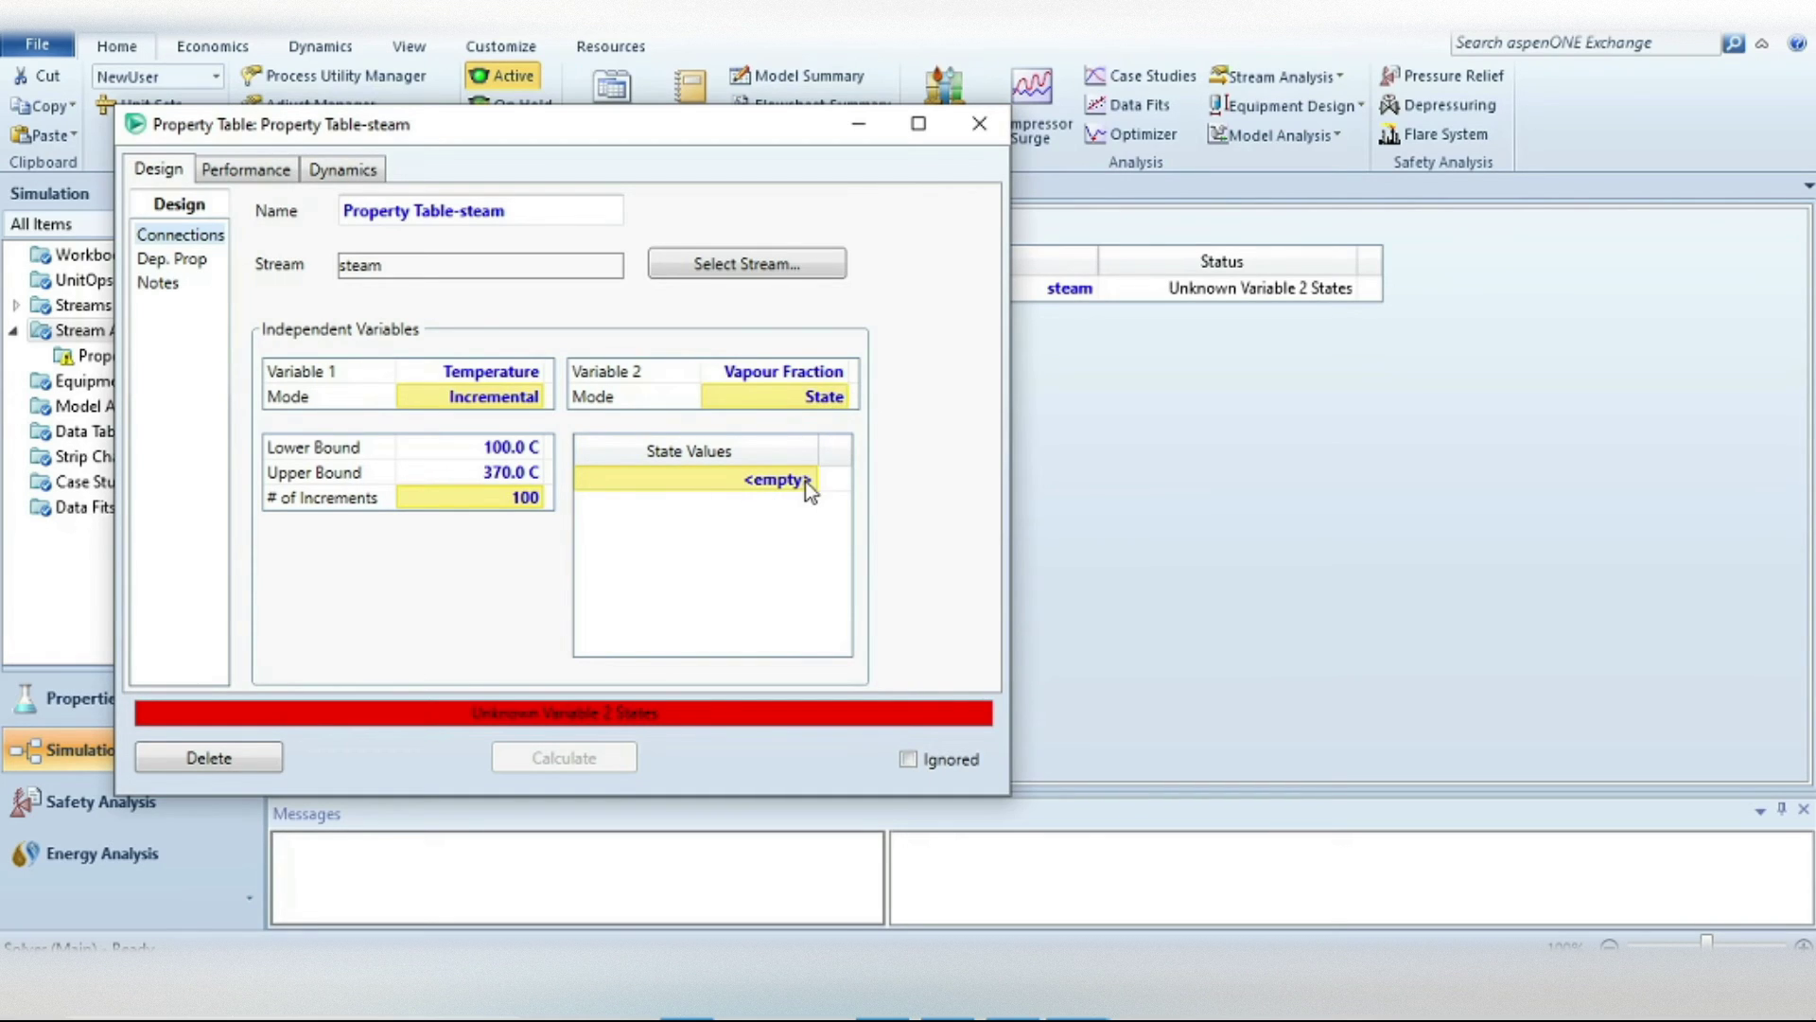
{"action": "type", "text": "1"}
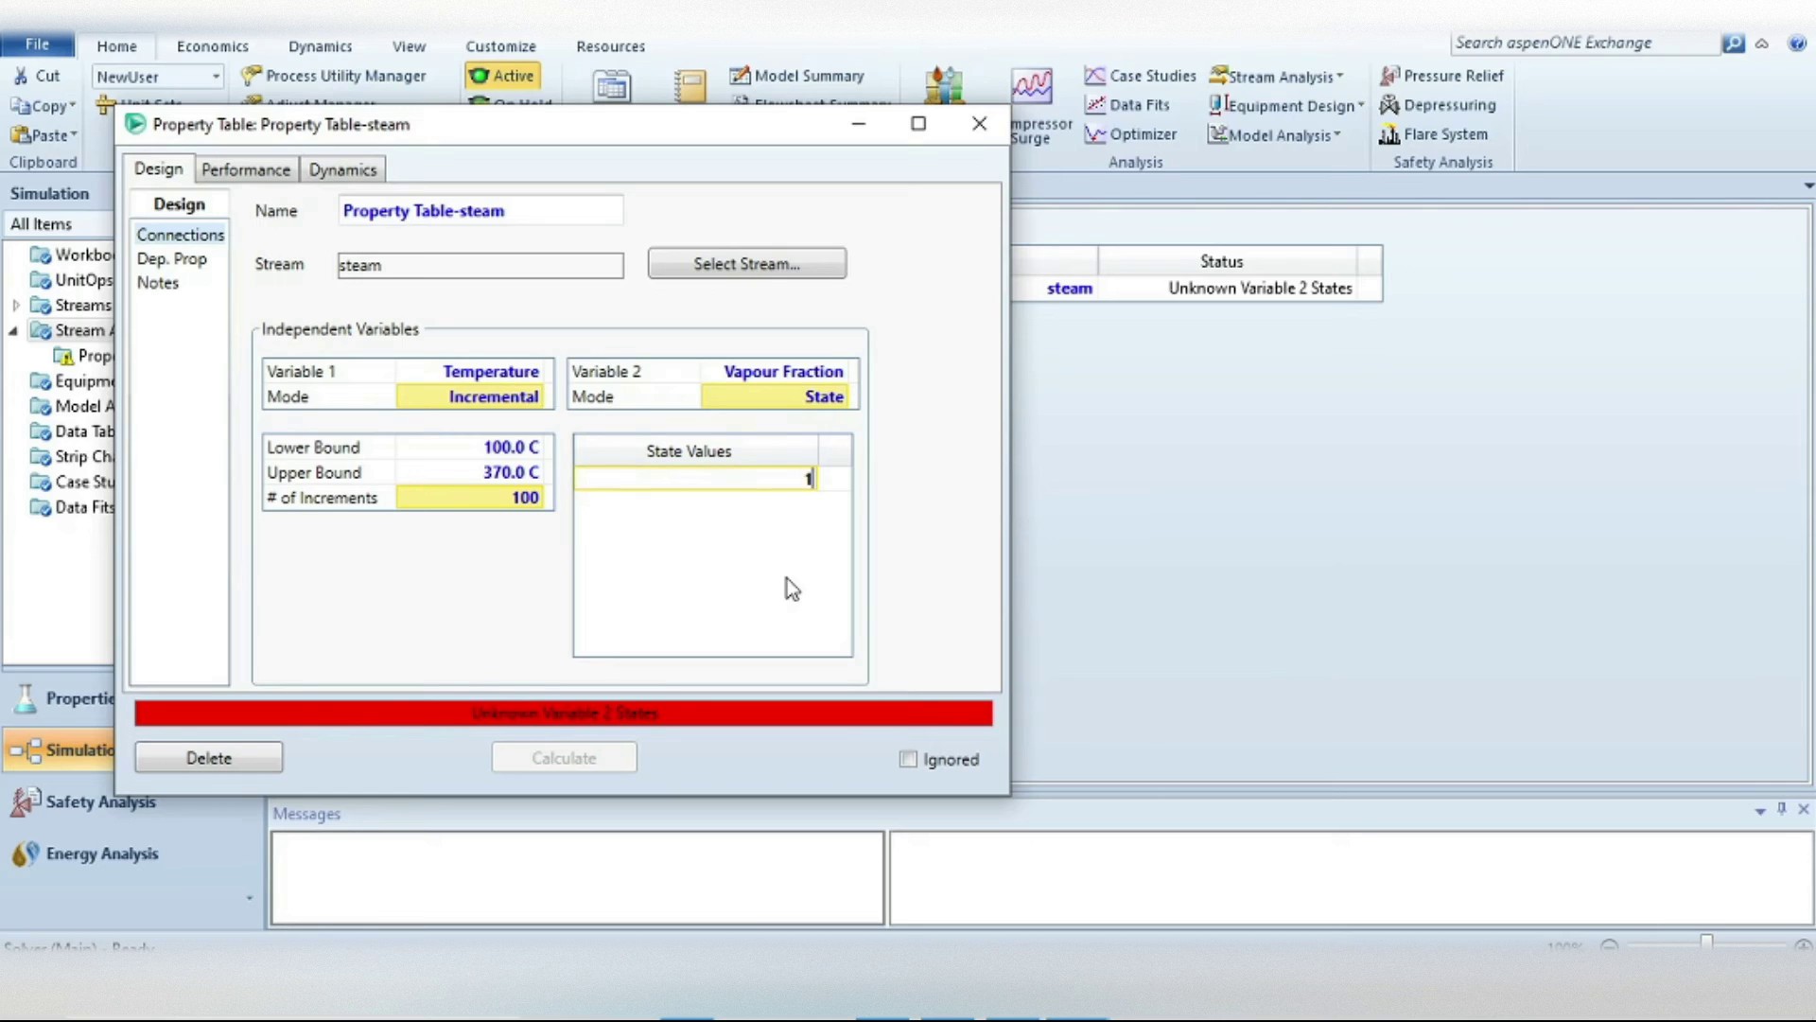
{"action": "key", "text": "Return"}
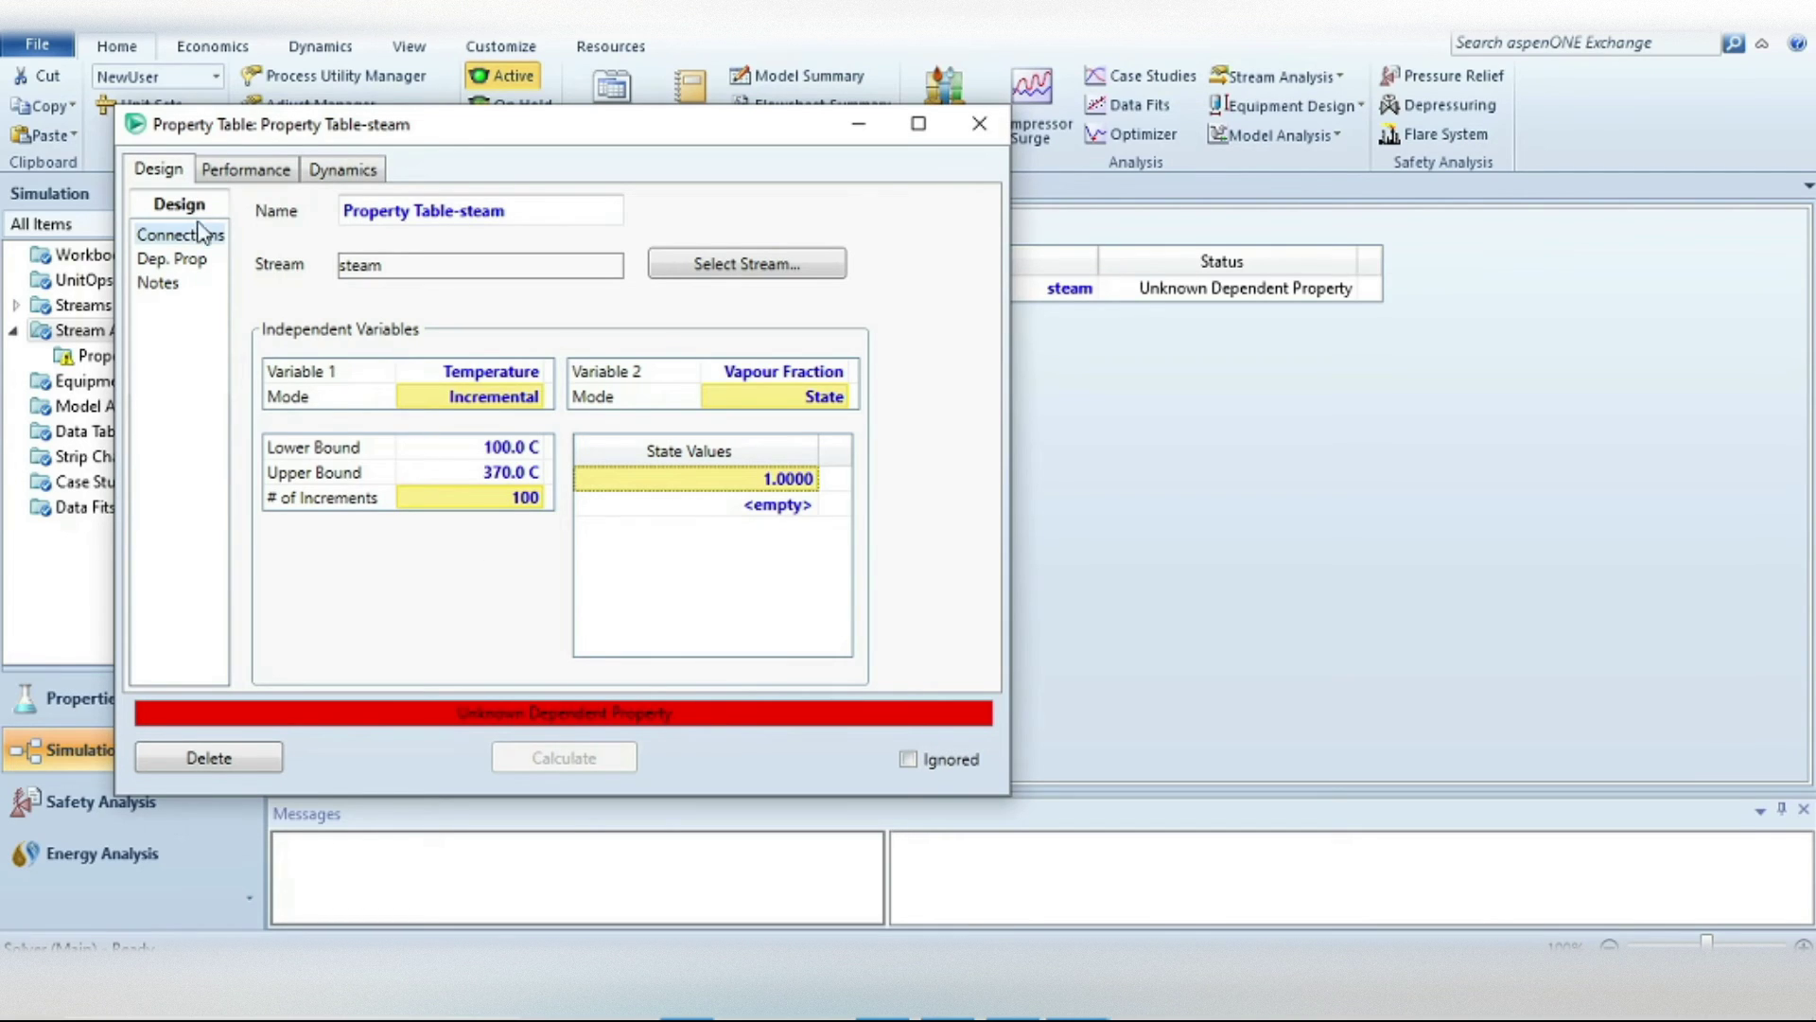
- Add Pressure as a dependent property of the steam property table
{"action": "left_click", "coordinate": [177, 269]}
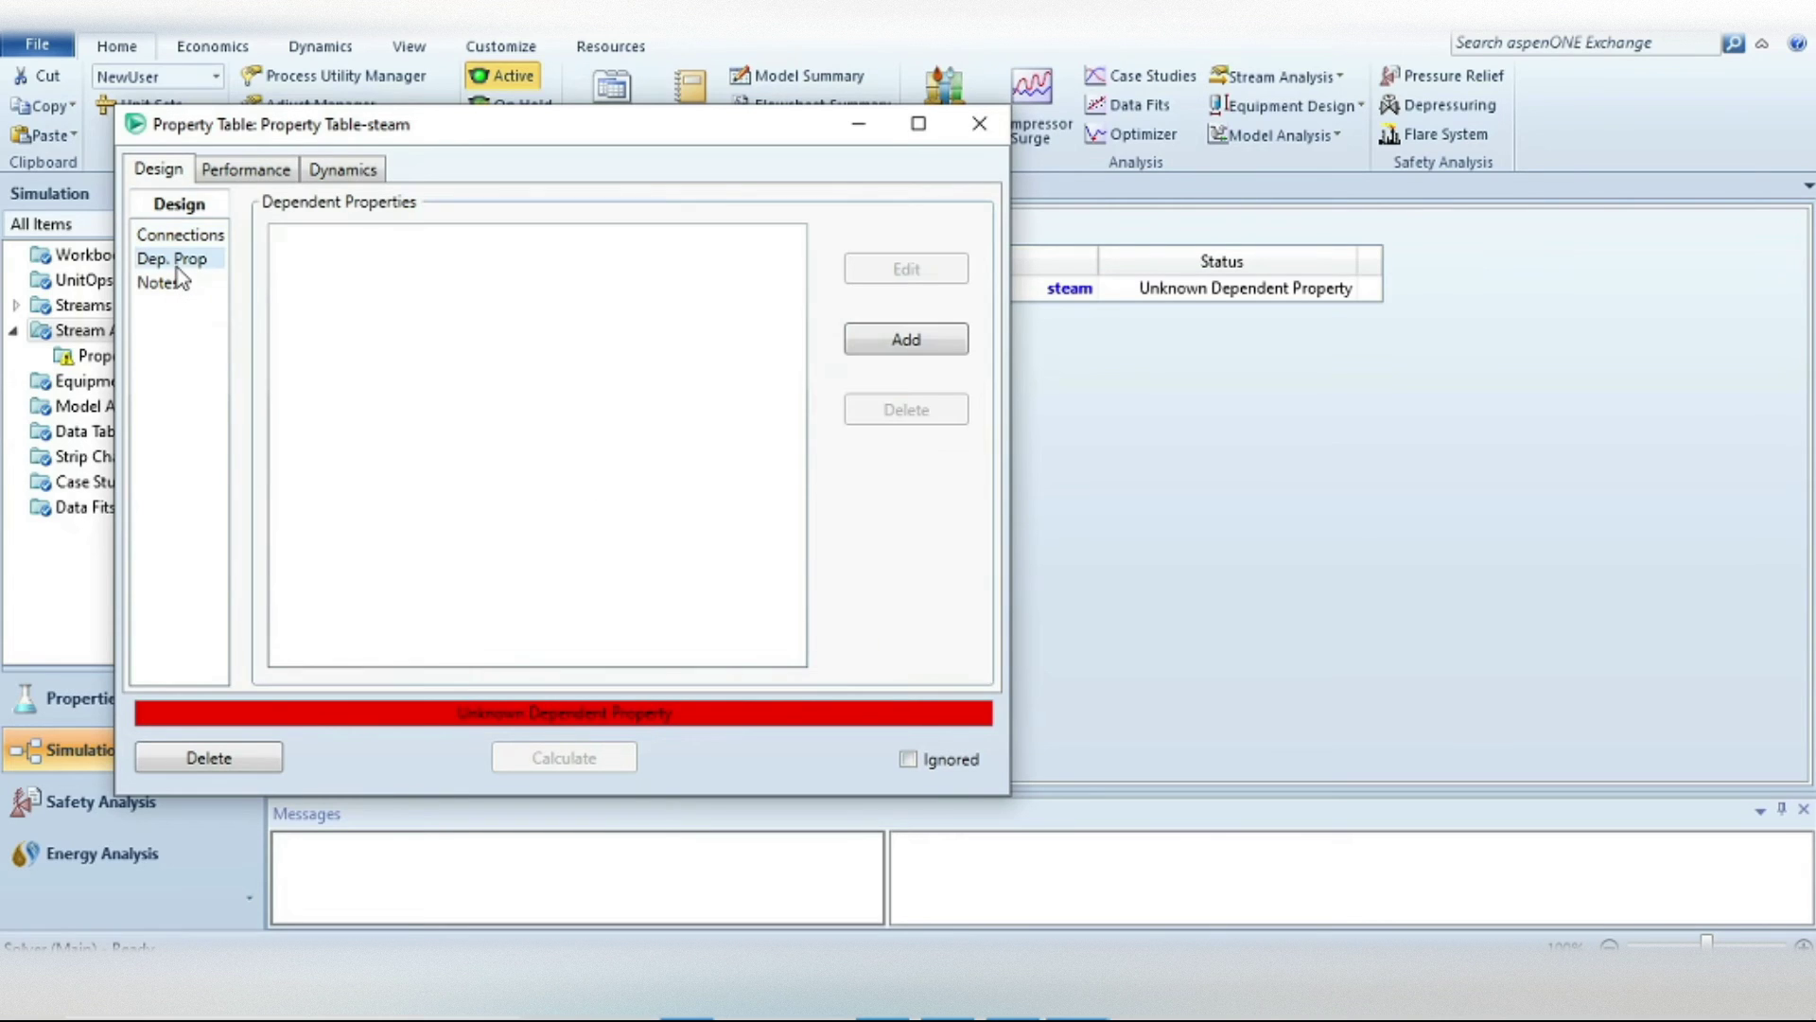
{"action": "left_click", "coordinate": [889, 350]}
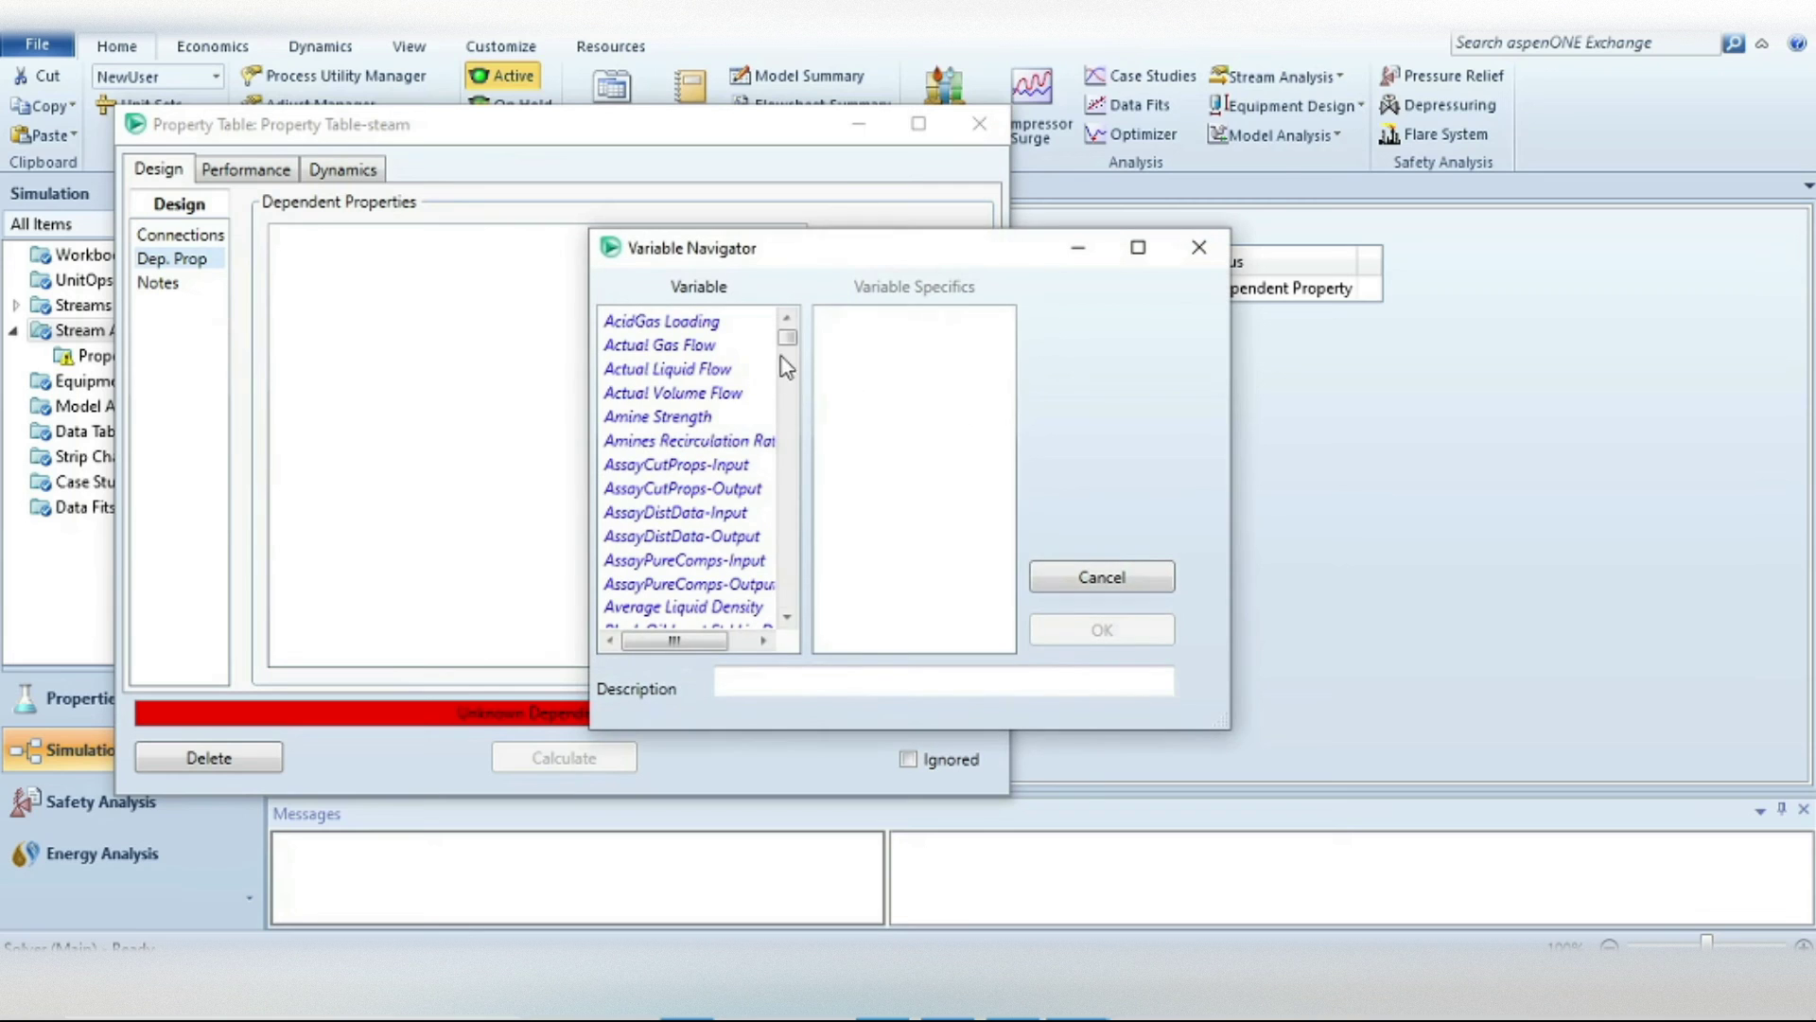
{"action": "scroll", "coordinate": [719, 454], "scroll_direction": "down", "scroll_amount": 5}
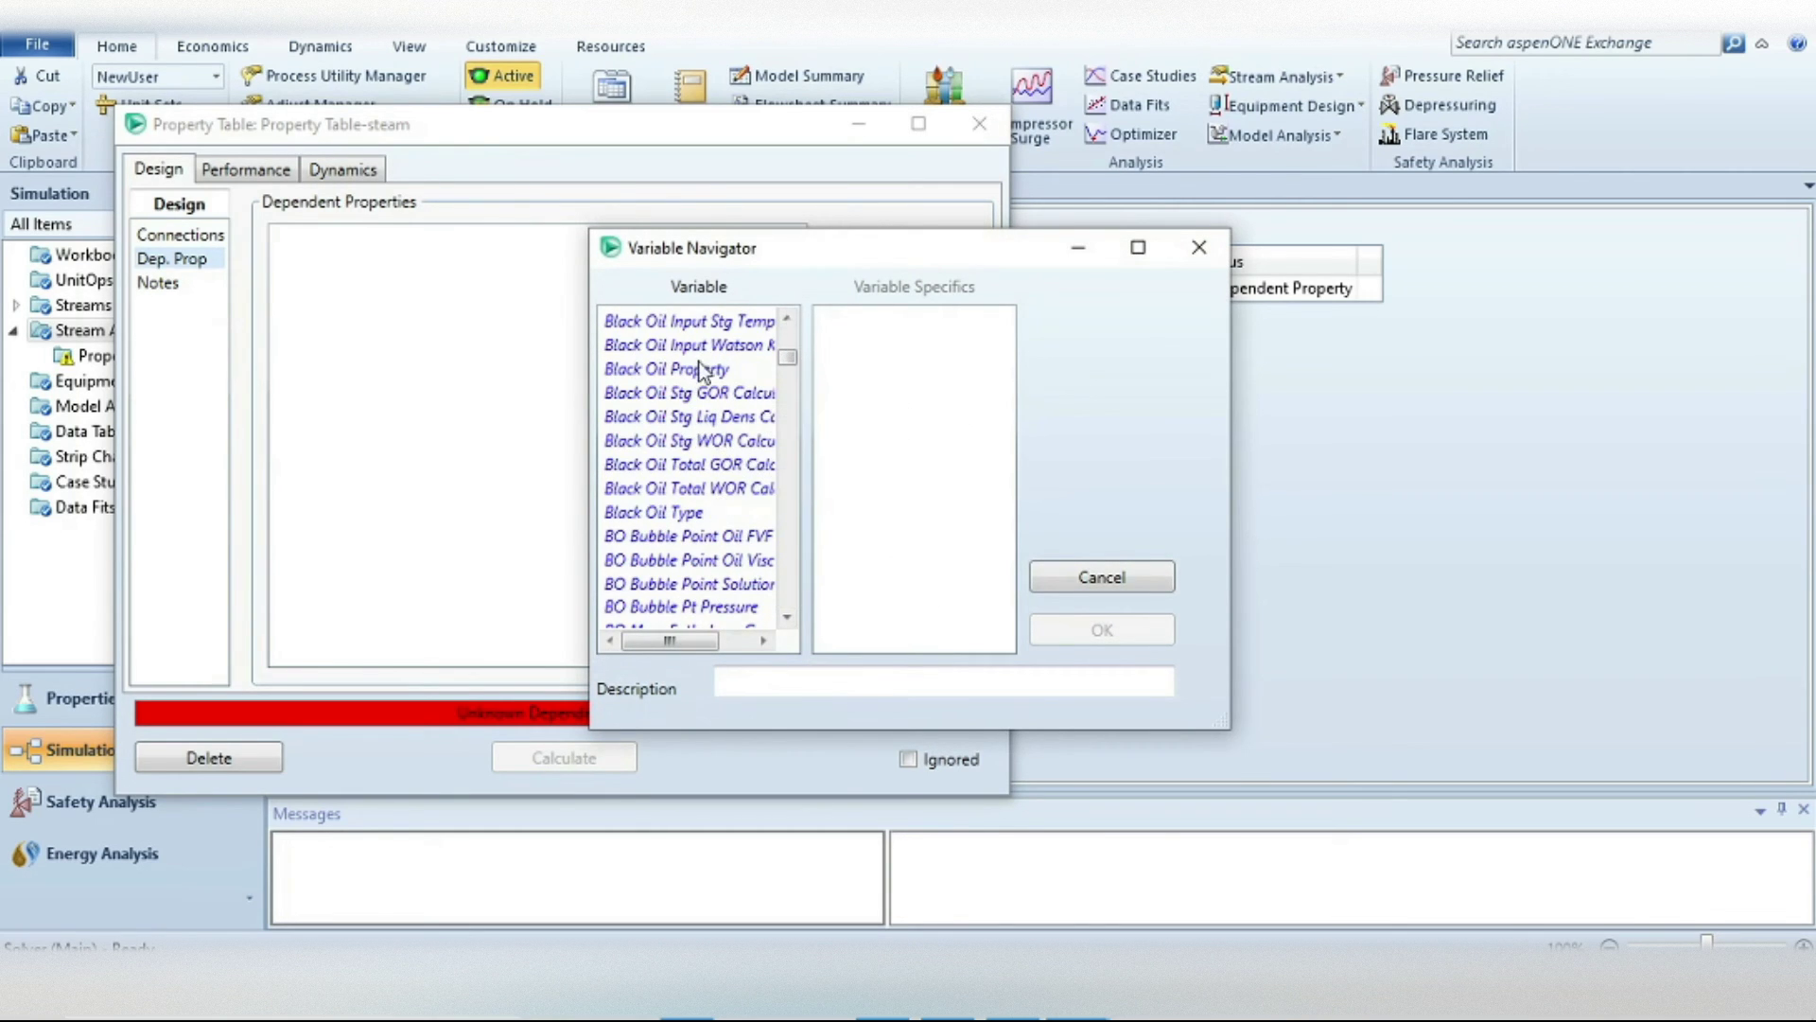
{"action": "left_click_drag", "start_coordinate": [784, 359], "coordinate": [781, 477]}
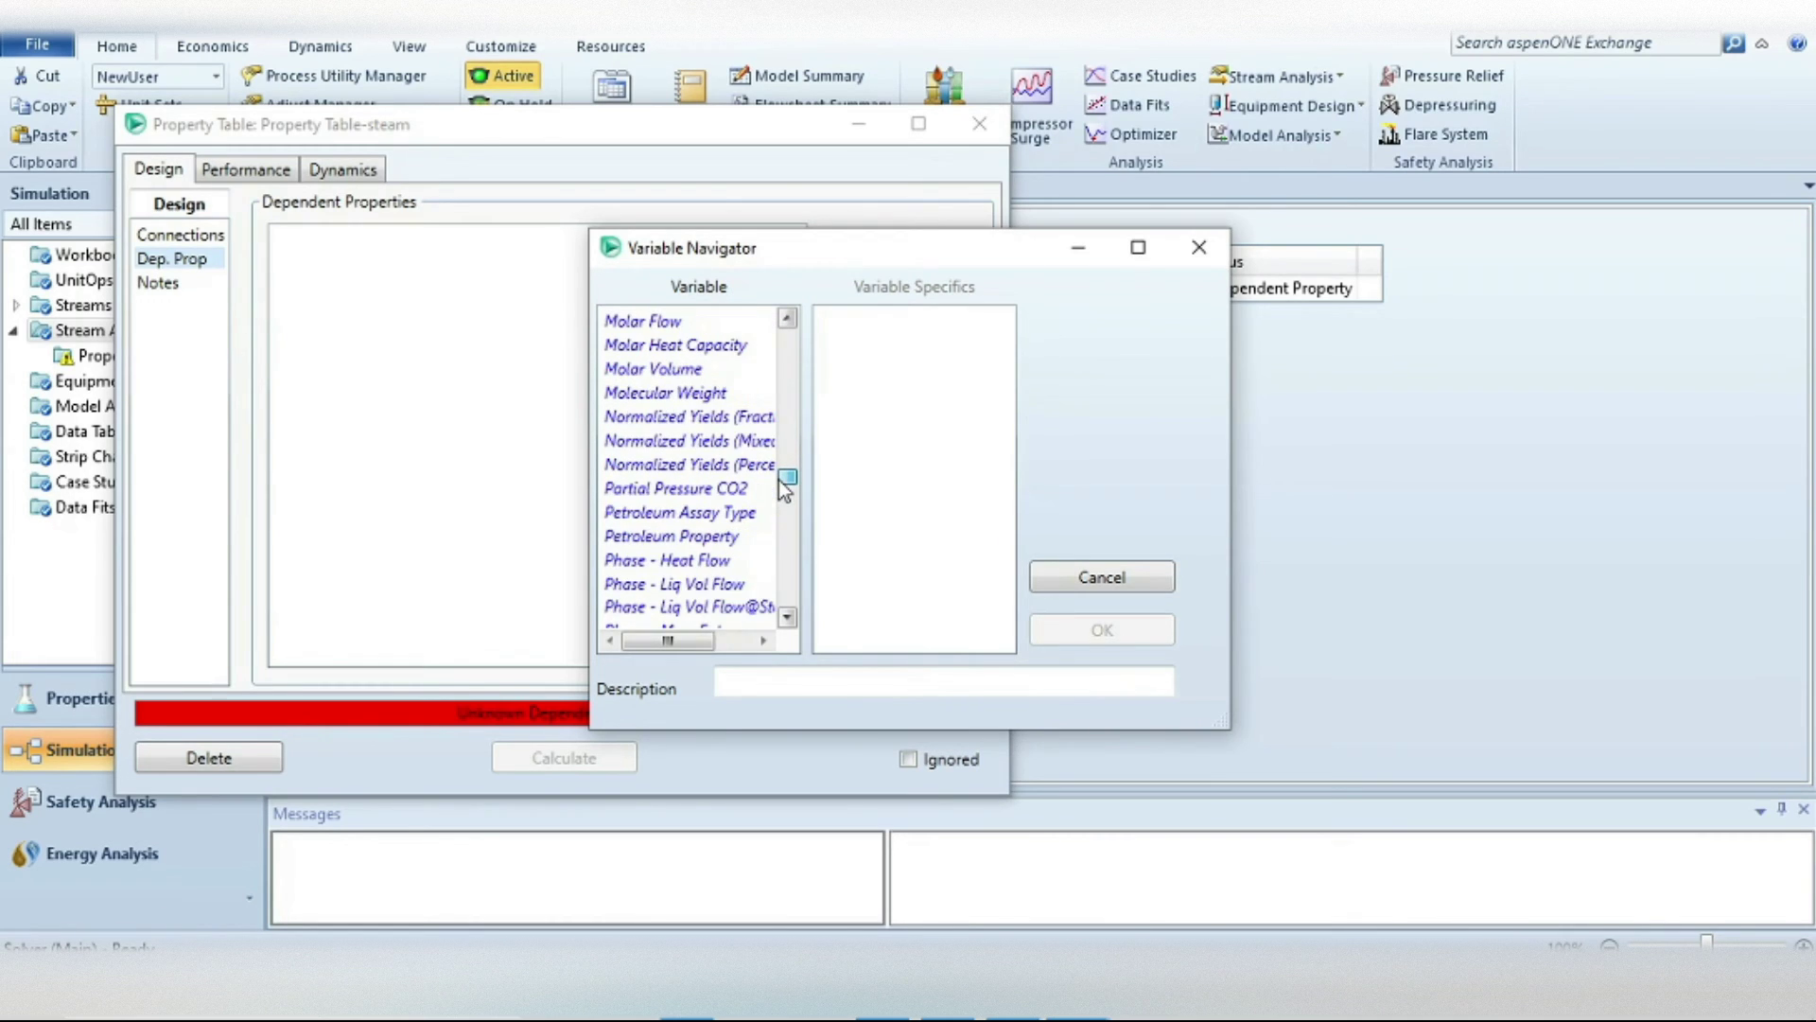
{"action": "scroll", "coordinate": [703, 495], "scroll_direction": "down", "scroll_amount": 2}
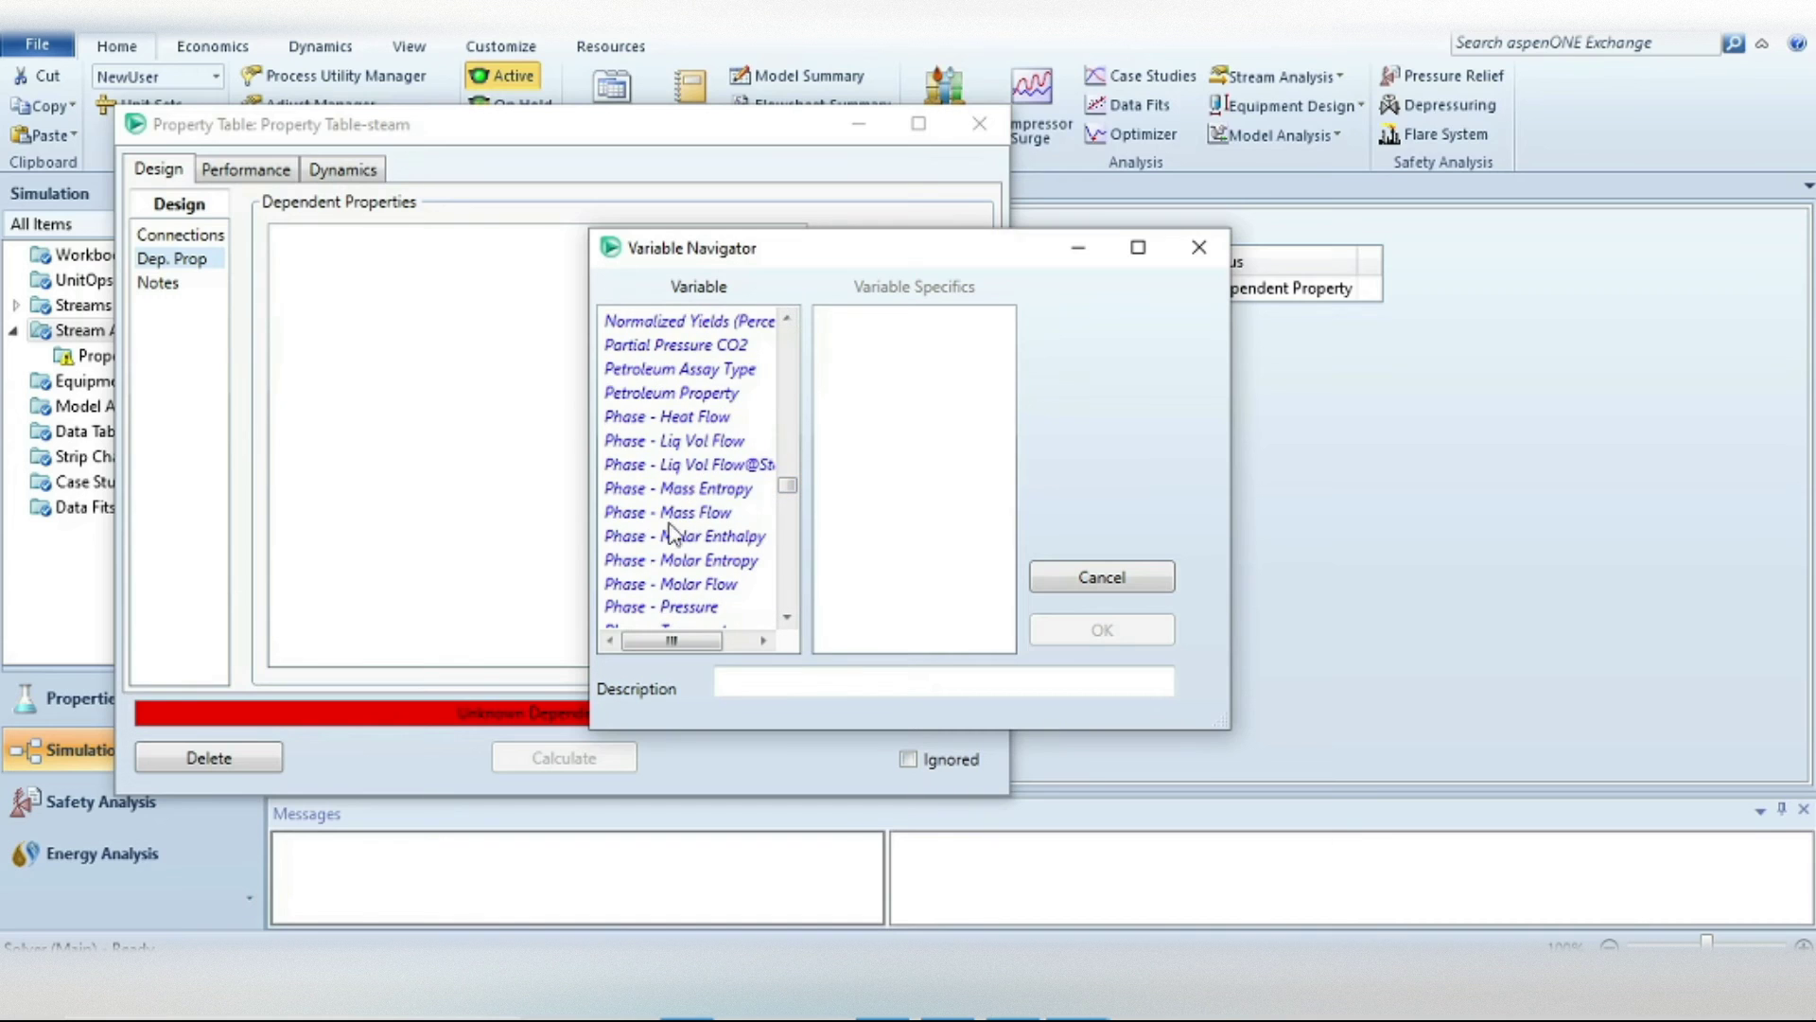
{"action": "scroll", "coordinate": [688, 442], "scroll_direction": "down", "scroll_amount": 1}
{"action": "scroll", "coordinate": [688, 442], "scroll_direction": "down", "scroll_amount": 8}
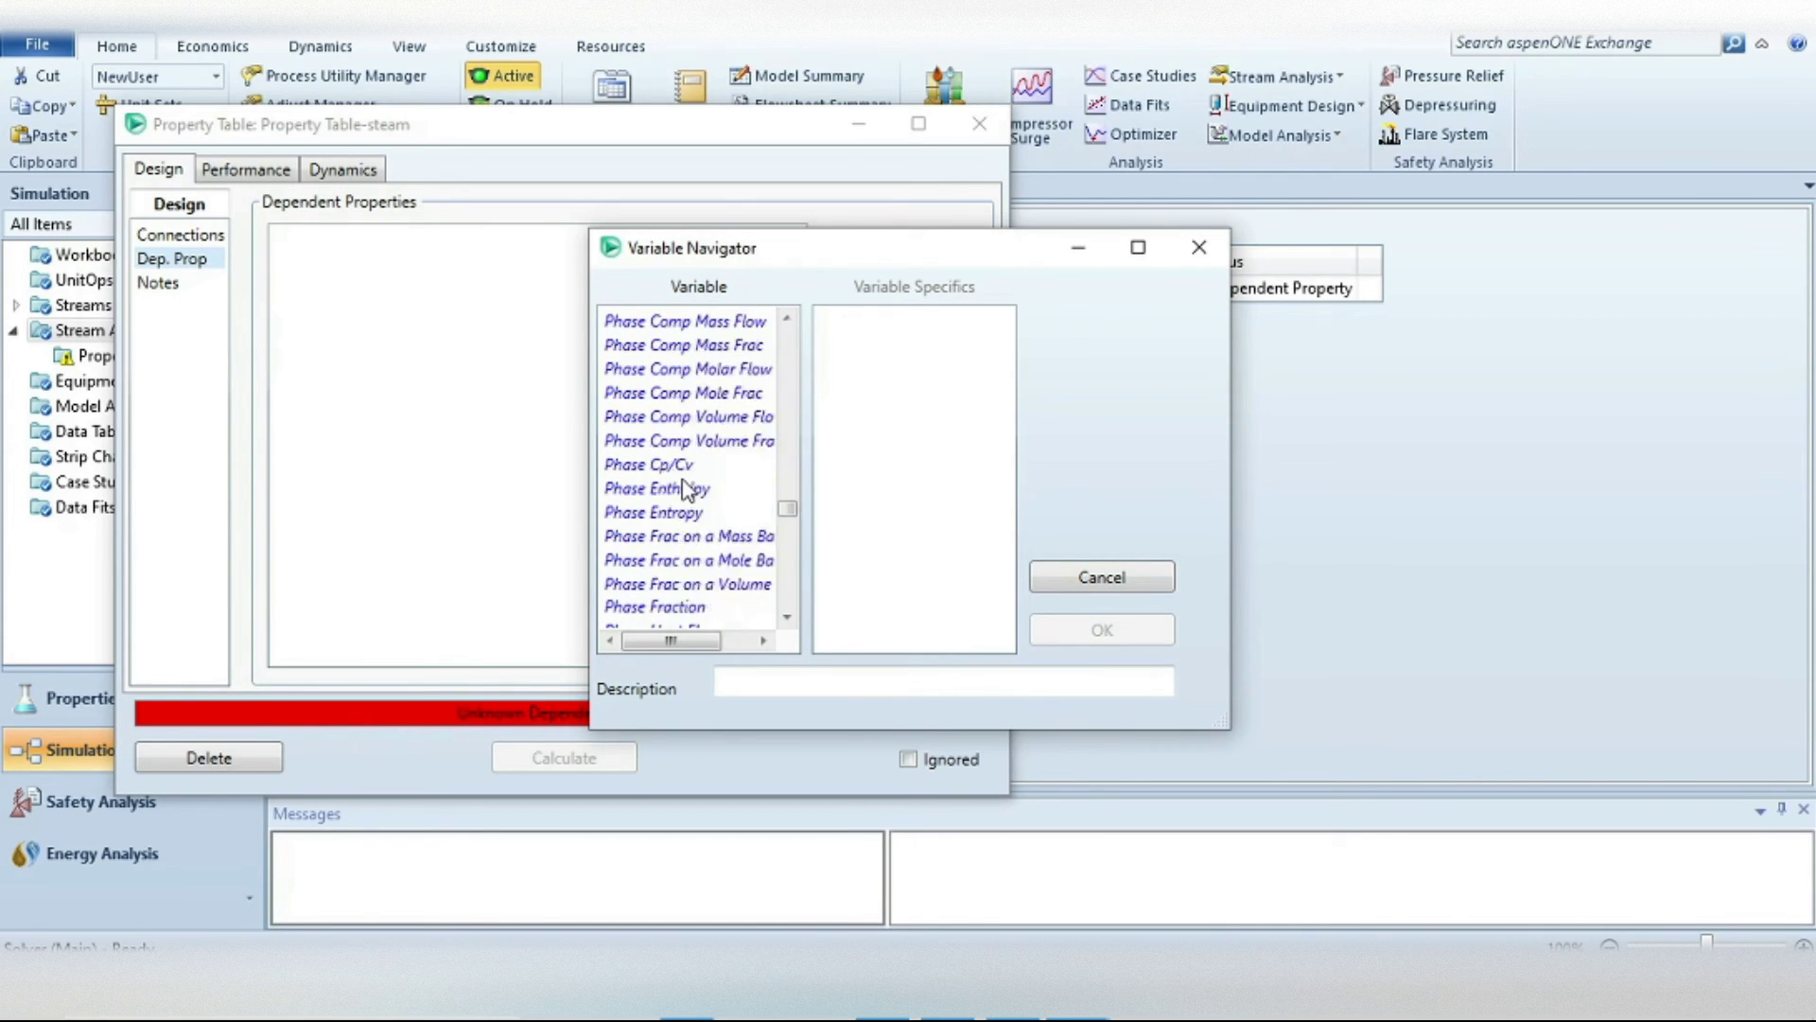
{"action": "scroll", "coordinate": [688, 489], "scroll_direction": "down", "scroll_amount": 10}
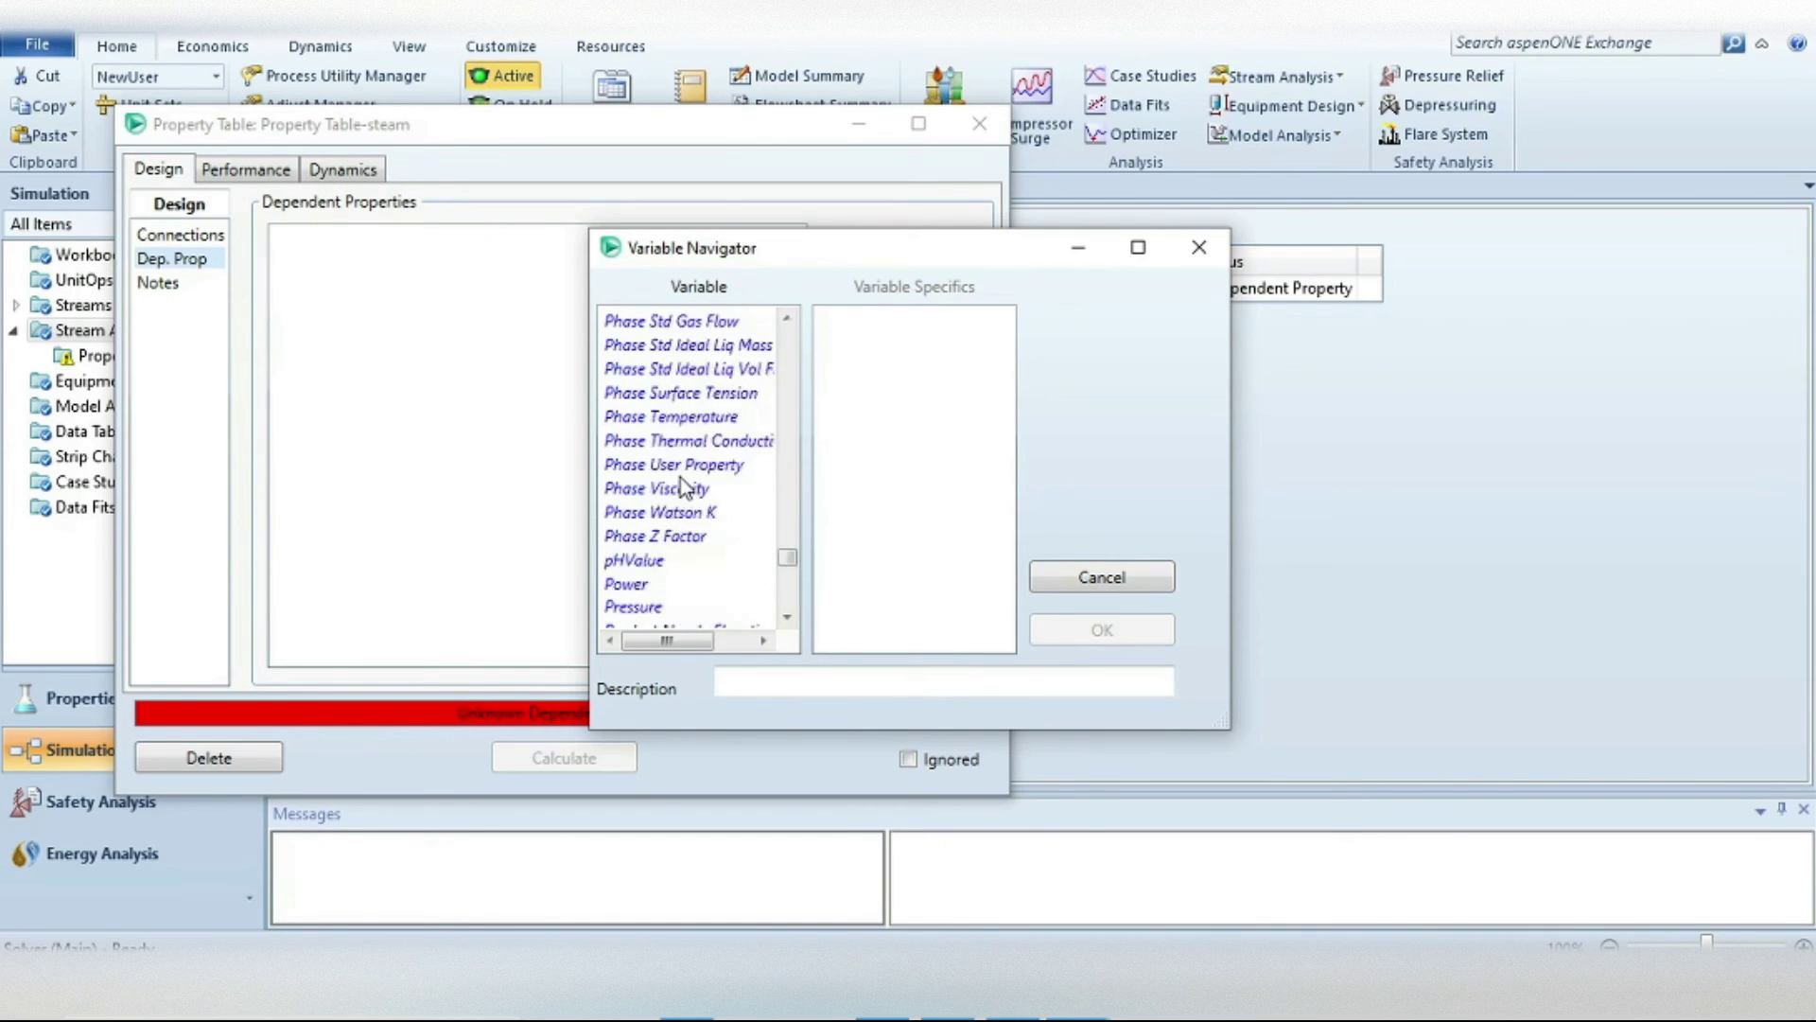
{"action": "left_click", "coordinate": [636, 393]}
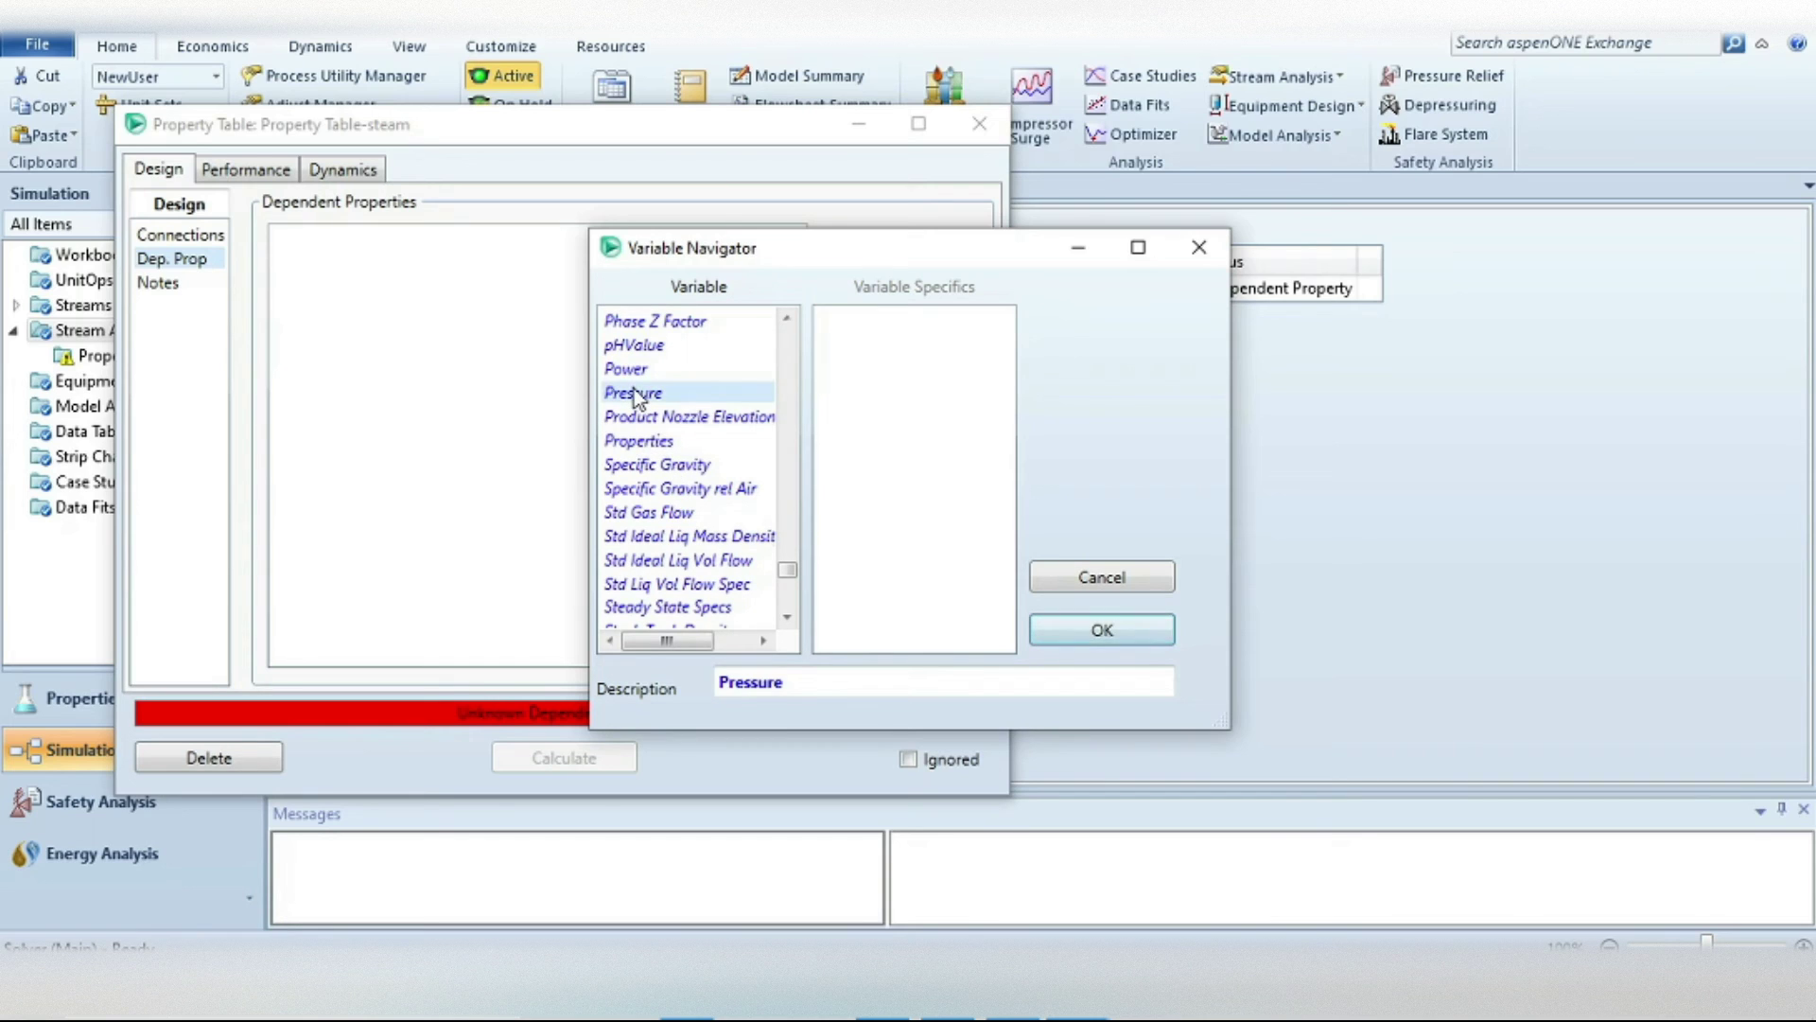
{"action": "left_click", "coordinate": [1123, 647]}
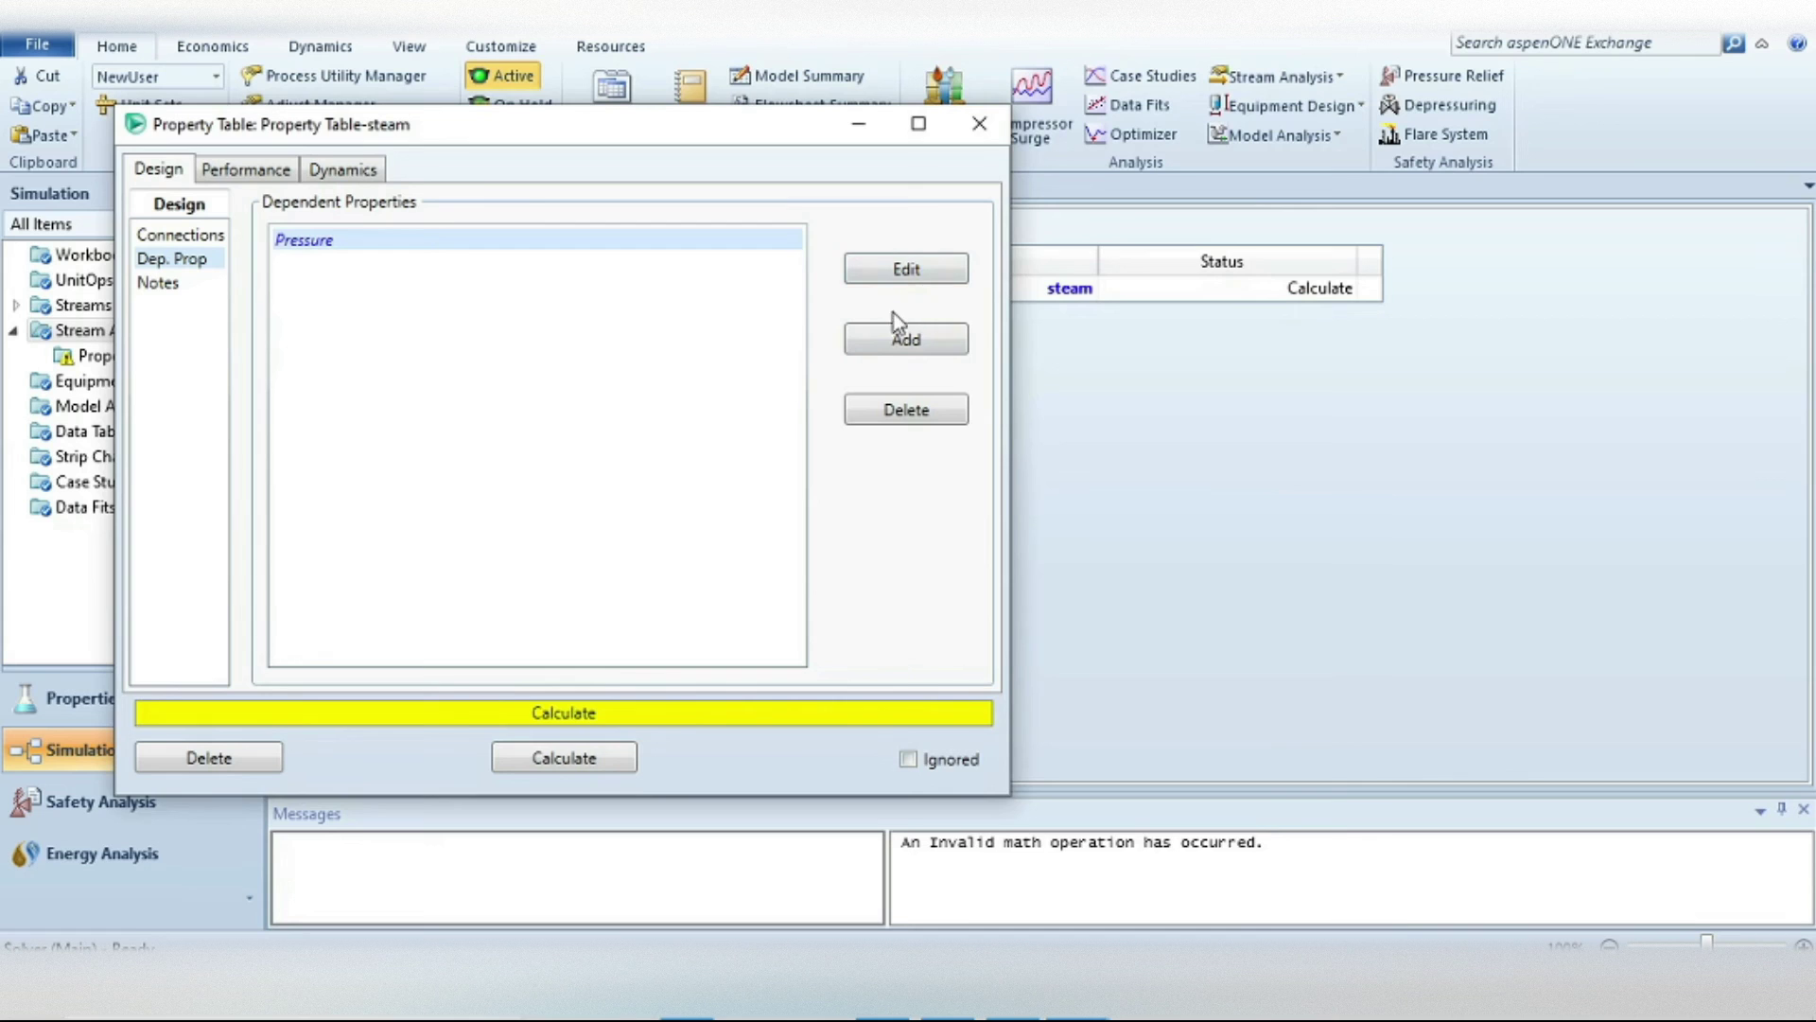
- Add Molar Enthalpy and Molar Entropy as further dependent properties
{"action": "left_click", "coordinate": [899, 337]}
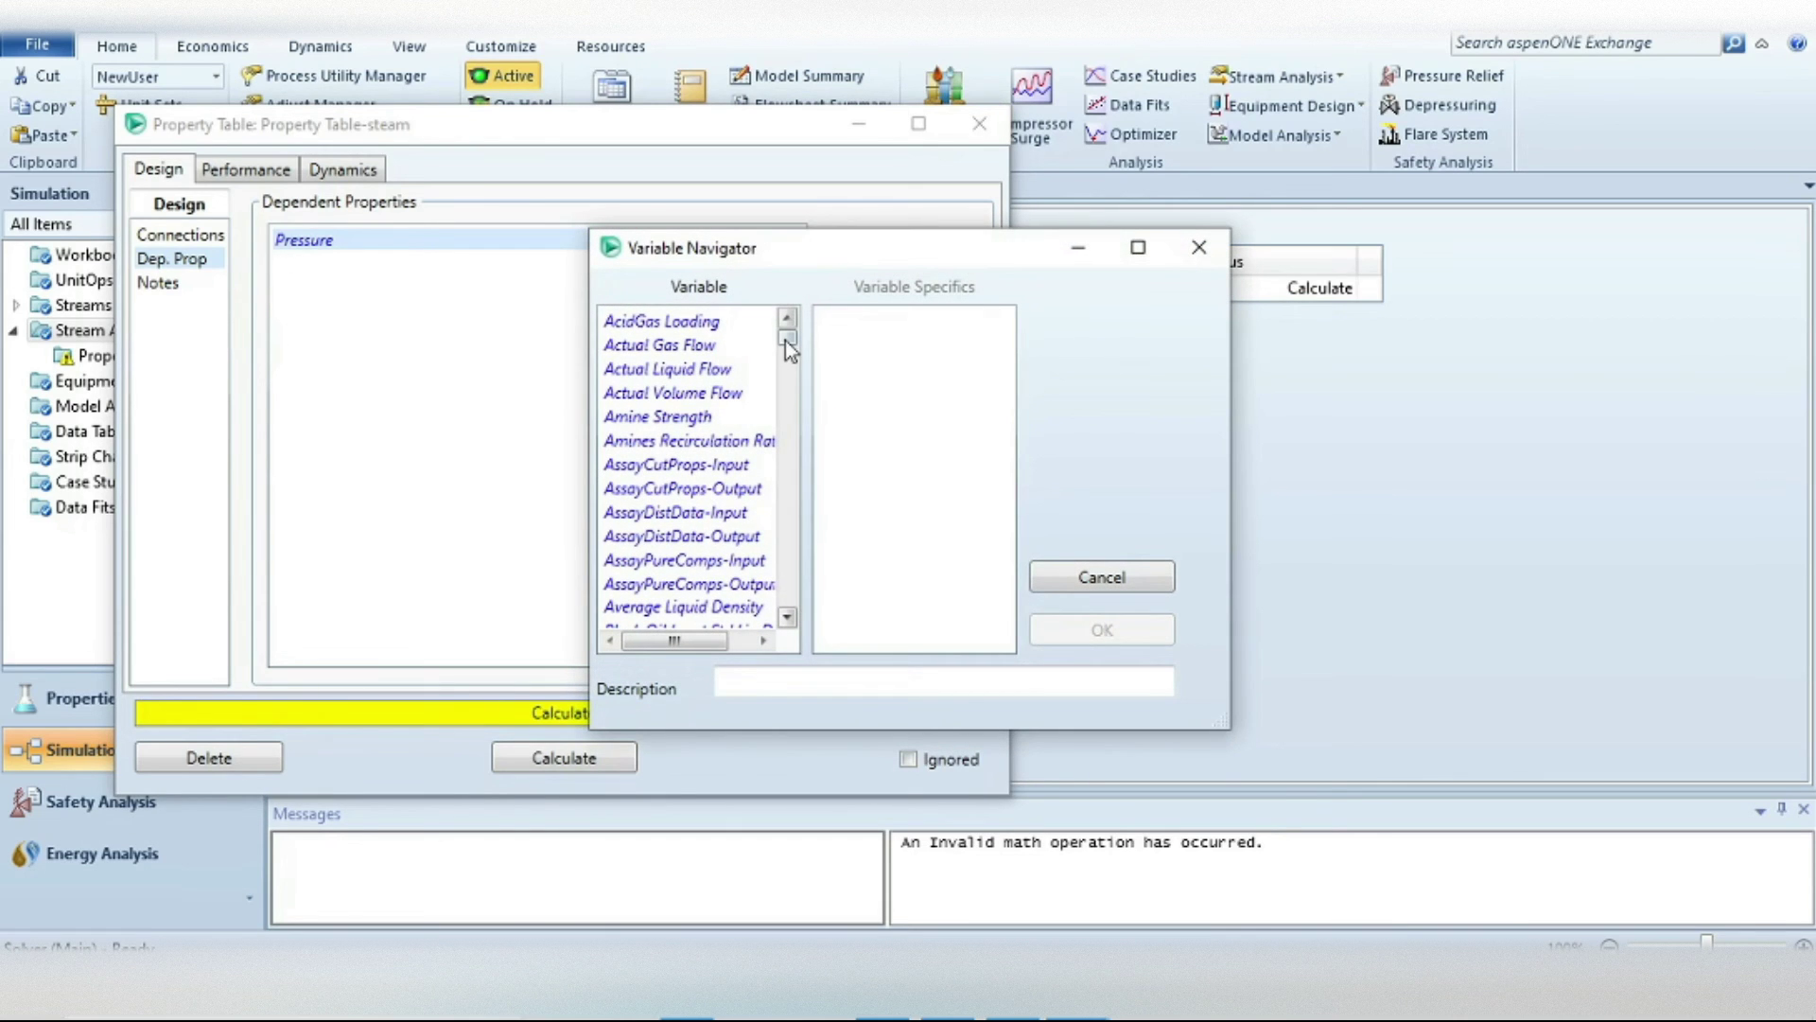
{"action": "left_click_drag", "start_coordinate": [785, 344], "coordinate": [808, 462]}
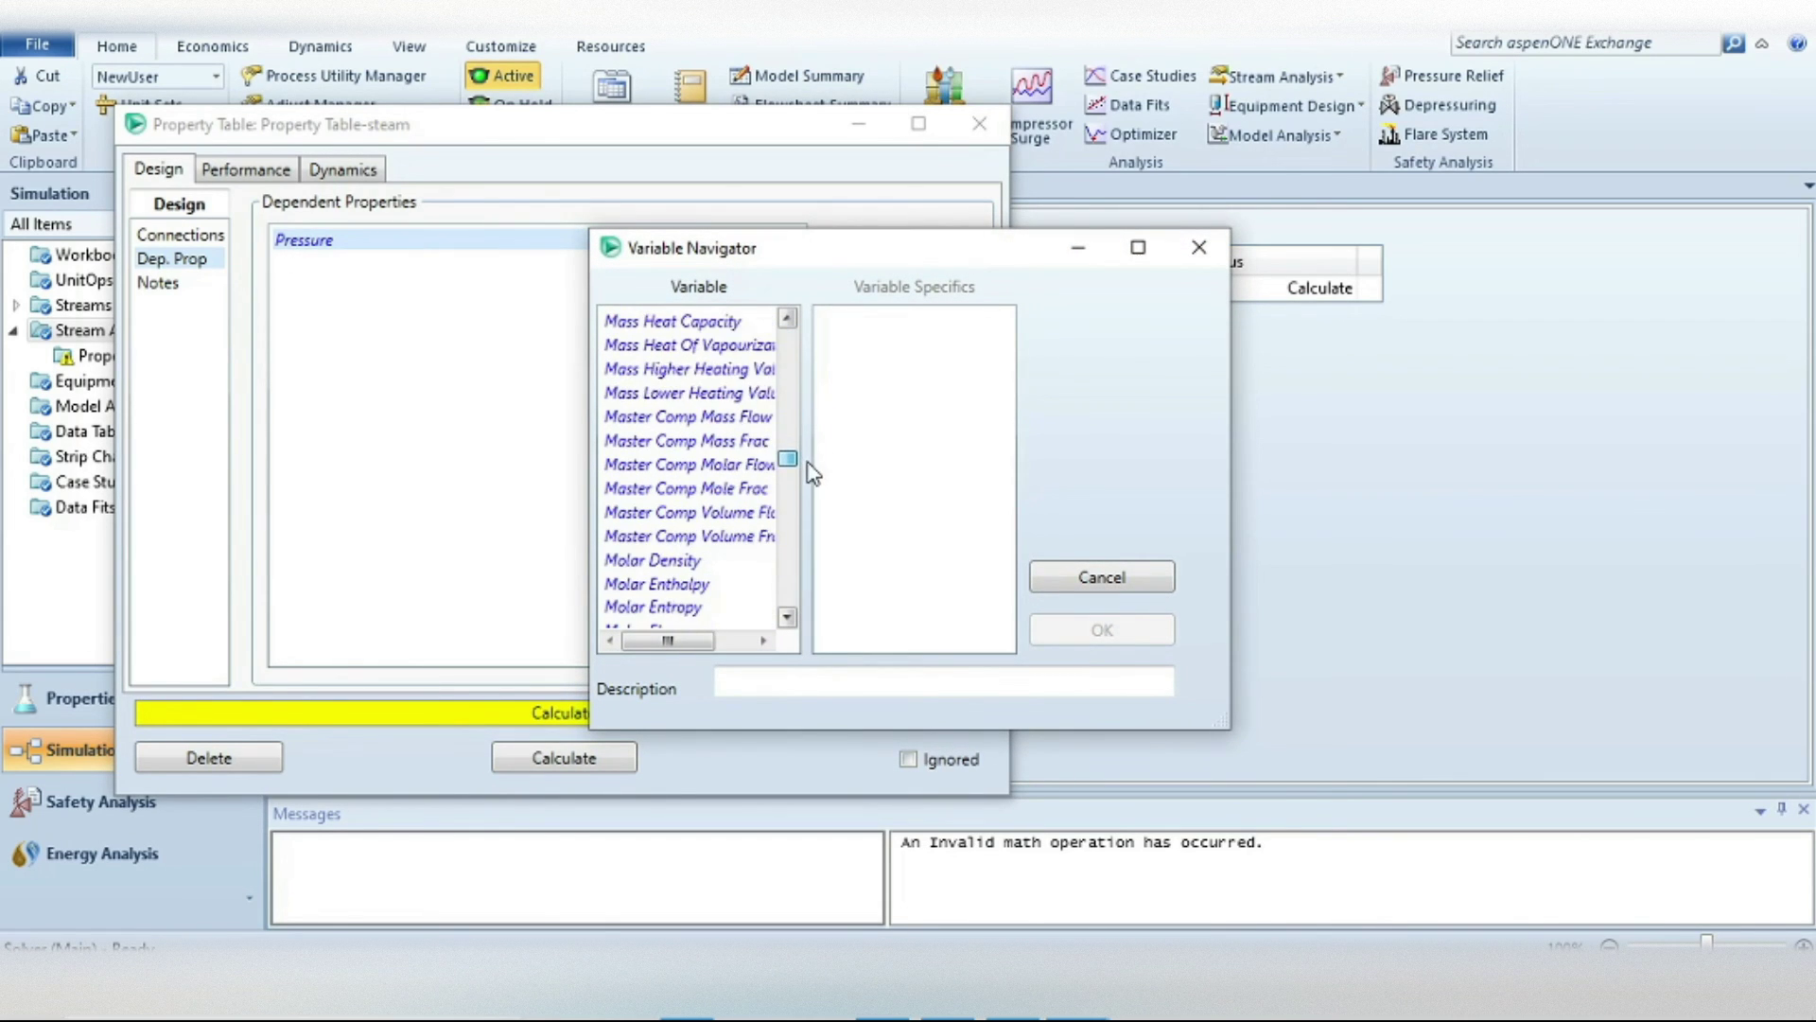
{"action": "scroll", "coordinate": [658, 430], "scroll_direction": "down", "scroll_amount": 3}
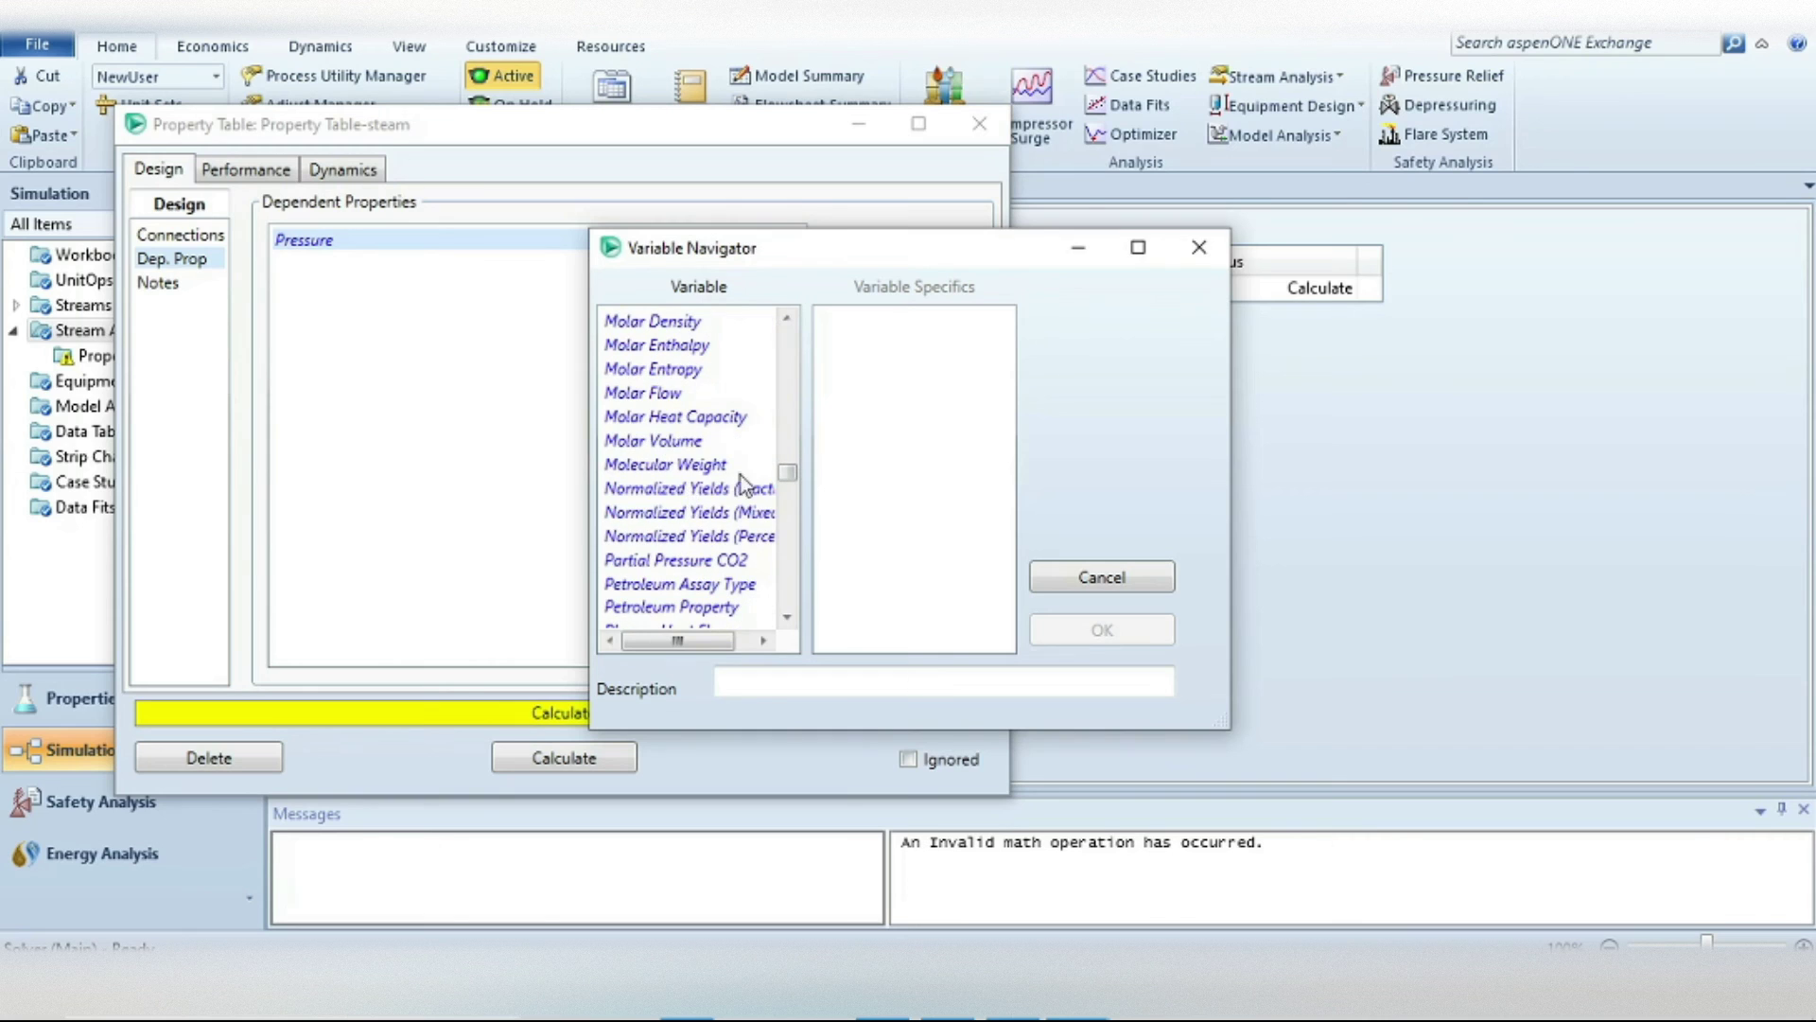
{"action": "left_click", "coordinate": [681, 352]}
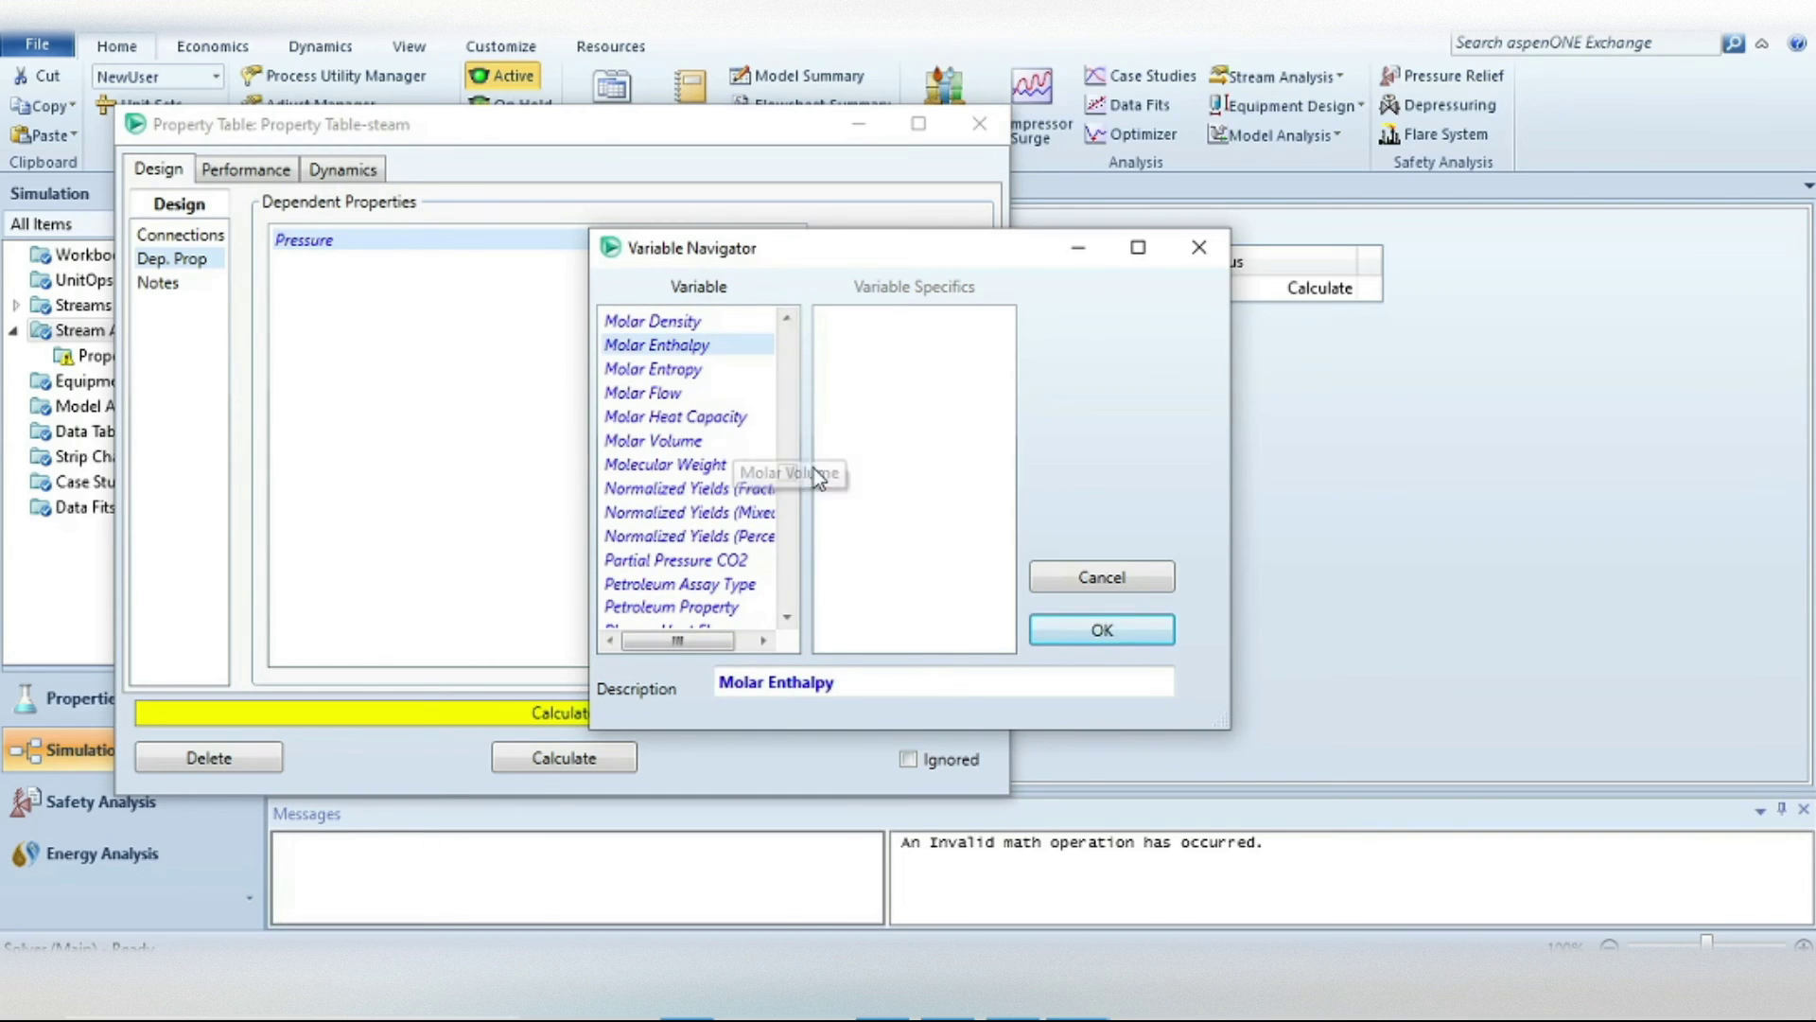
{"action": "left_click", "coordinate": [1078, 639]}
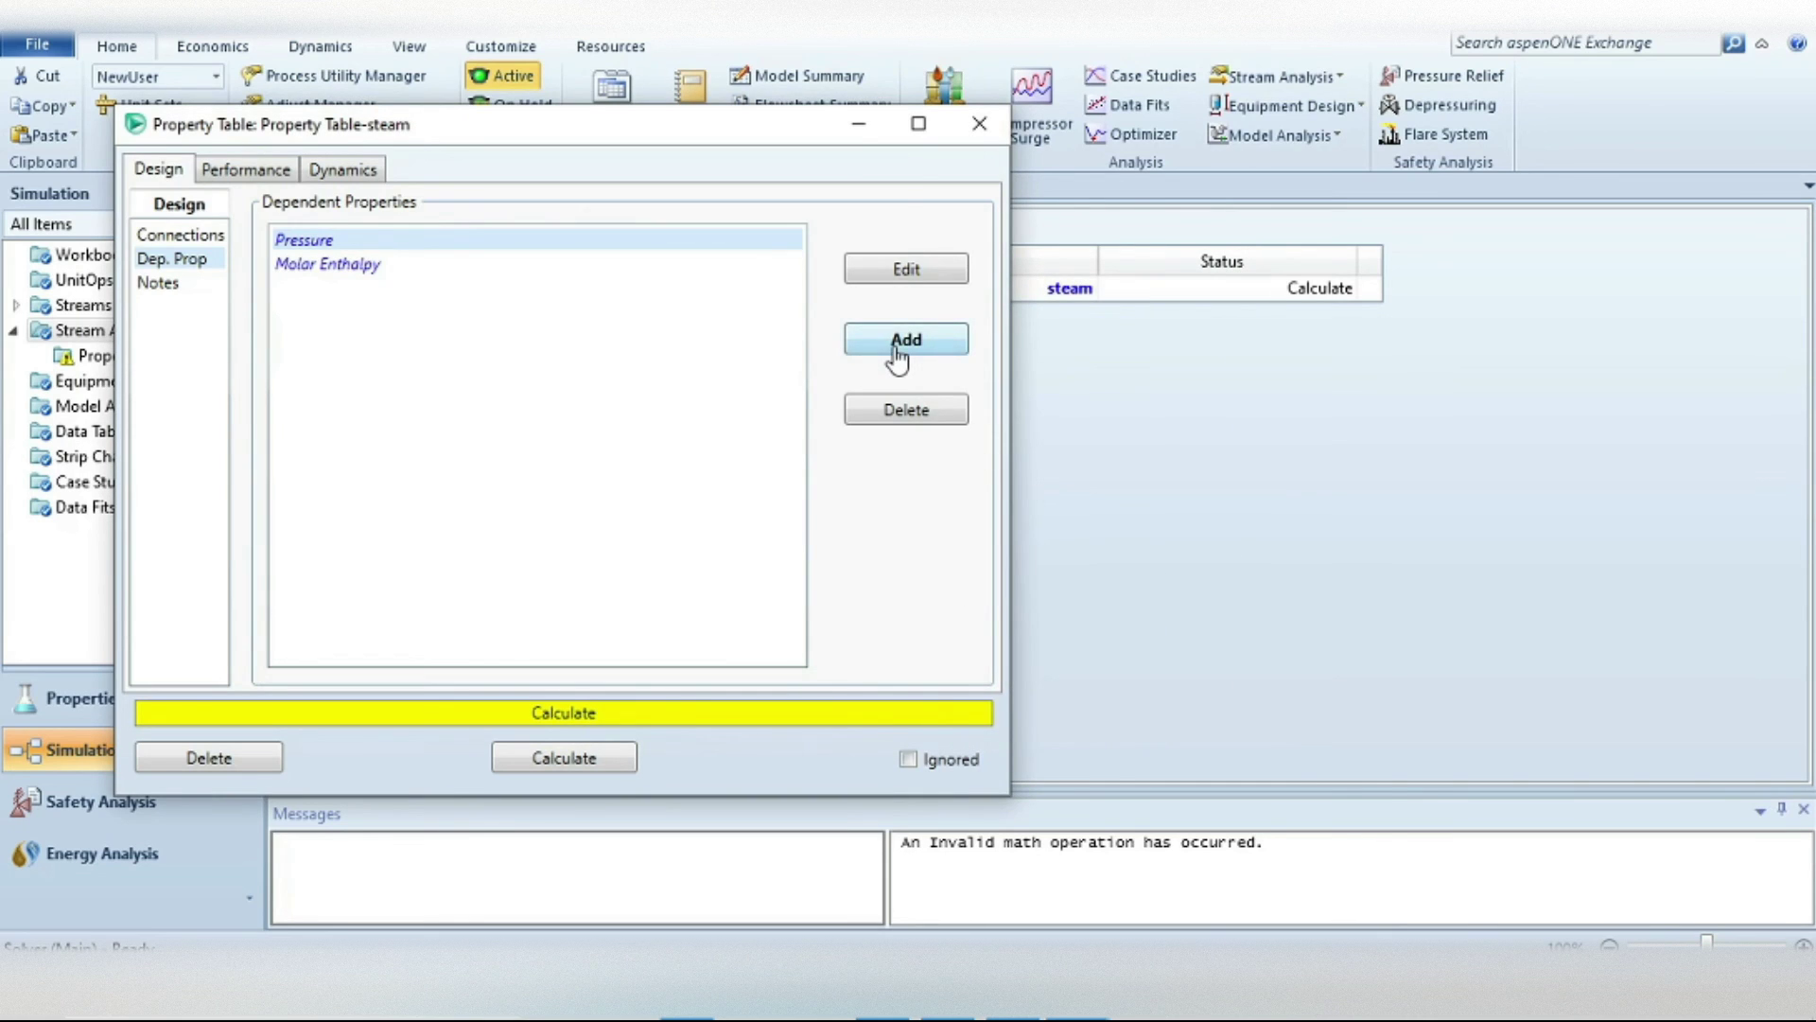
{"action": "left_click", "coordinate": [897, 358]}
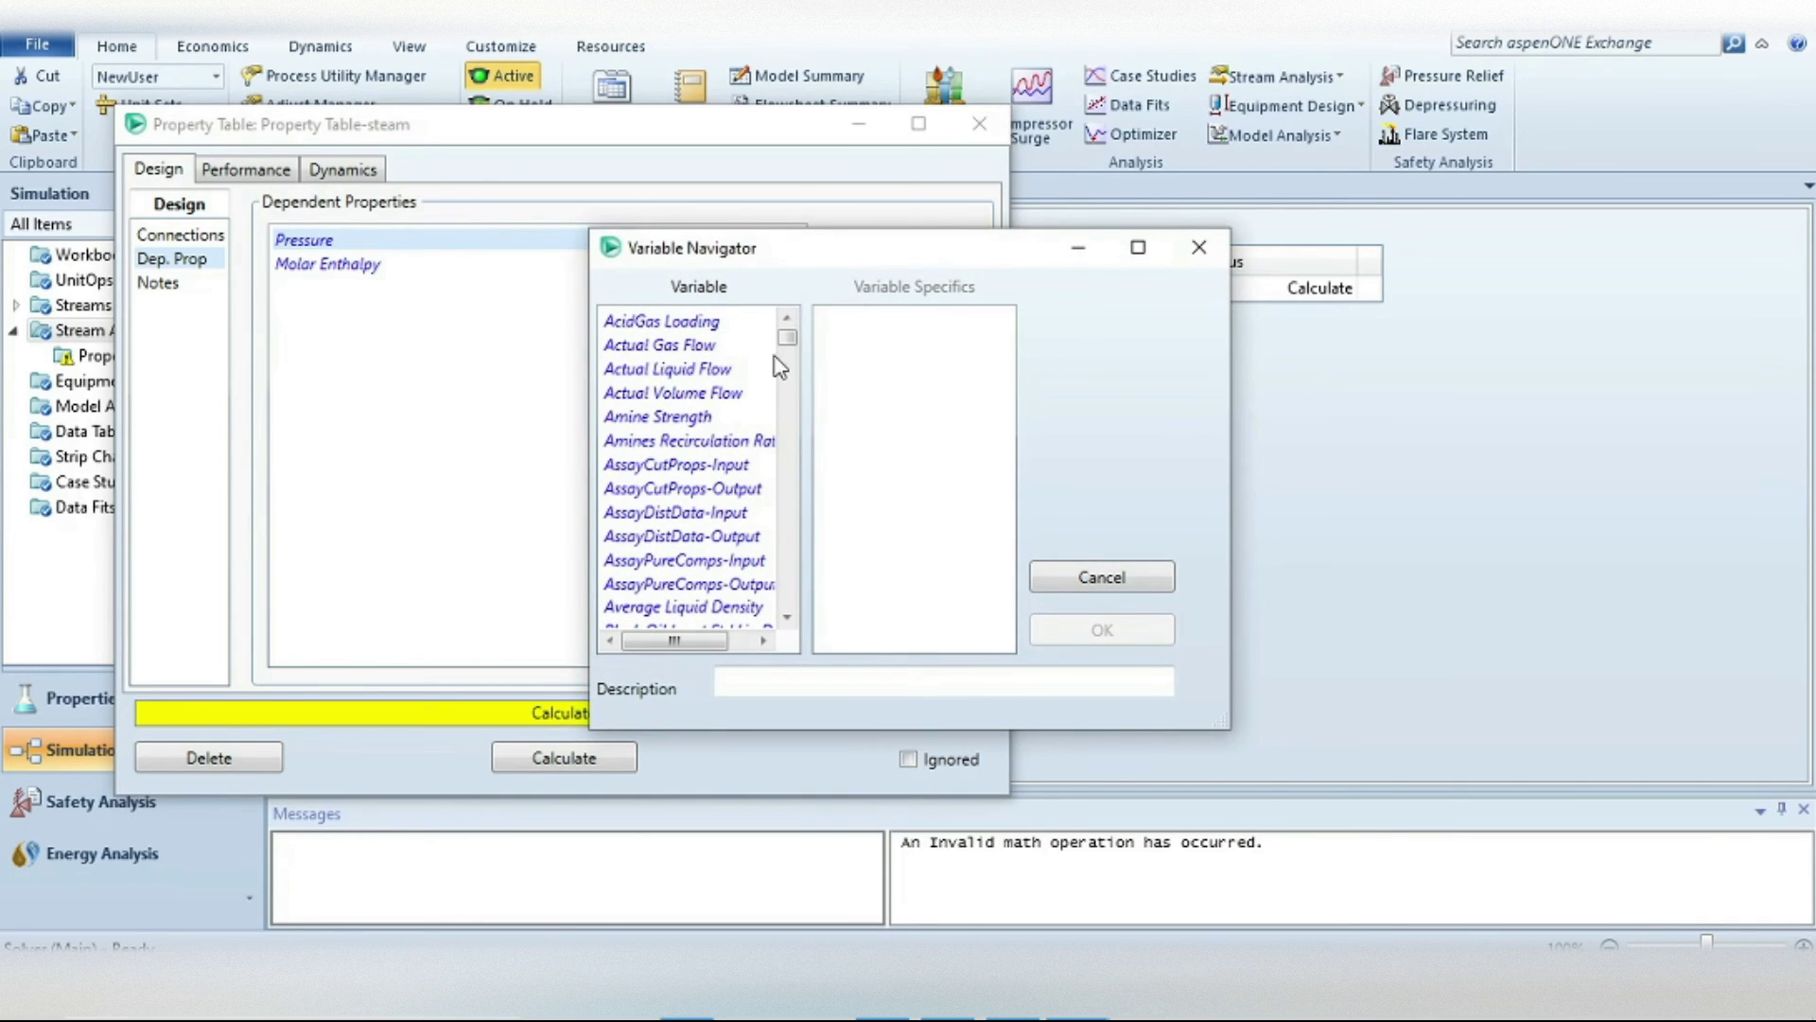
{"action": "left_click_drag", "start_coordinate": [788, 346], "coordinate": [804, 478]}
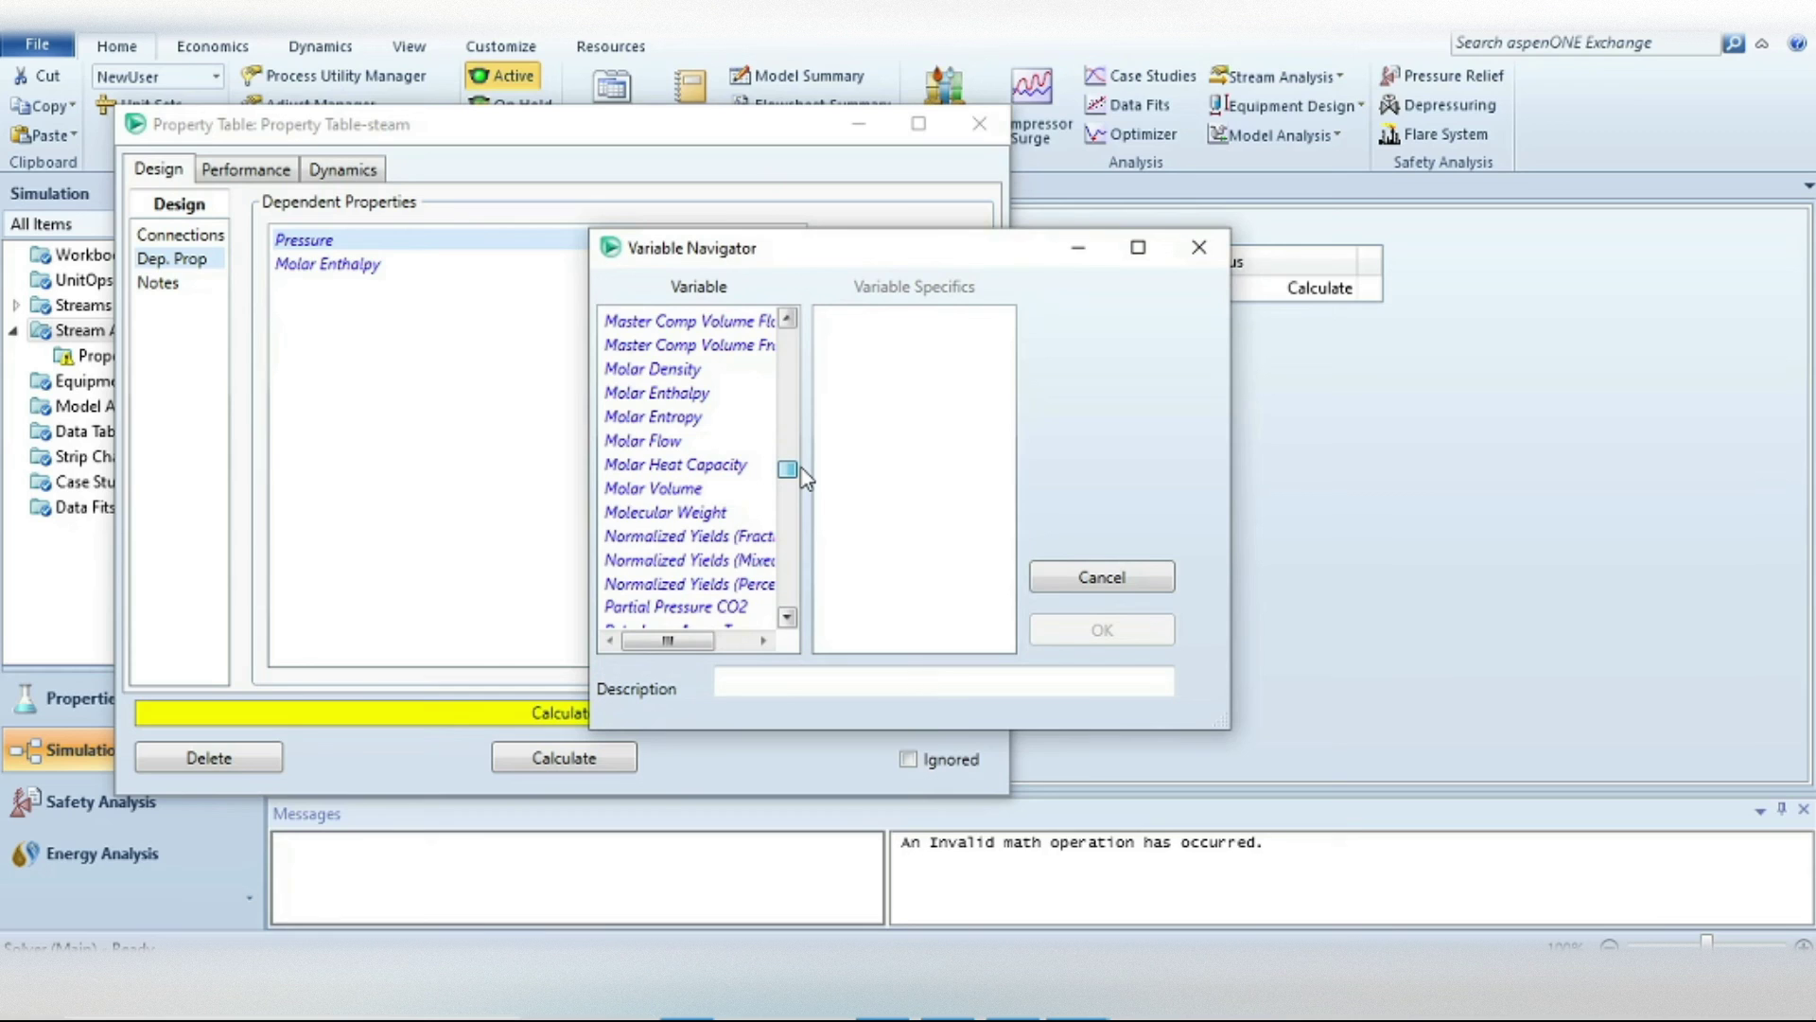
{"action": "scroll", "coordinate": [705, 488], "scroll_direction": "down", "scroll_amount": 1}
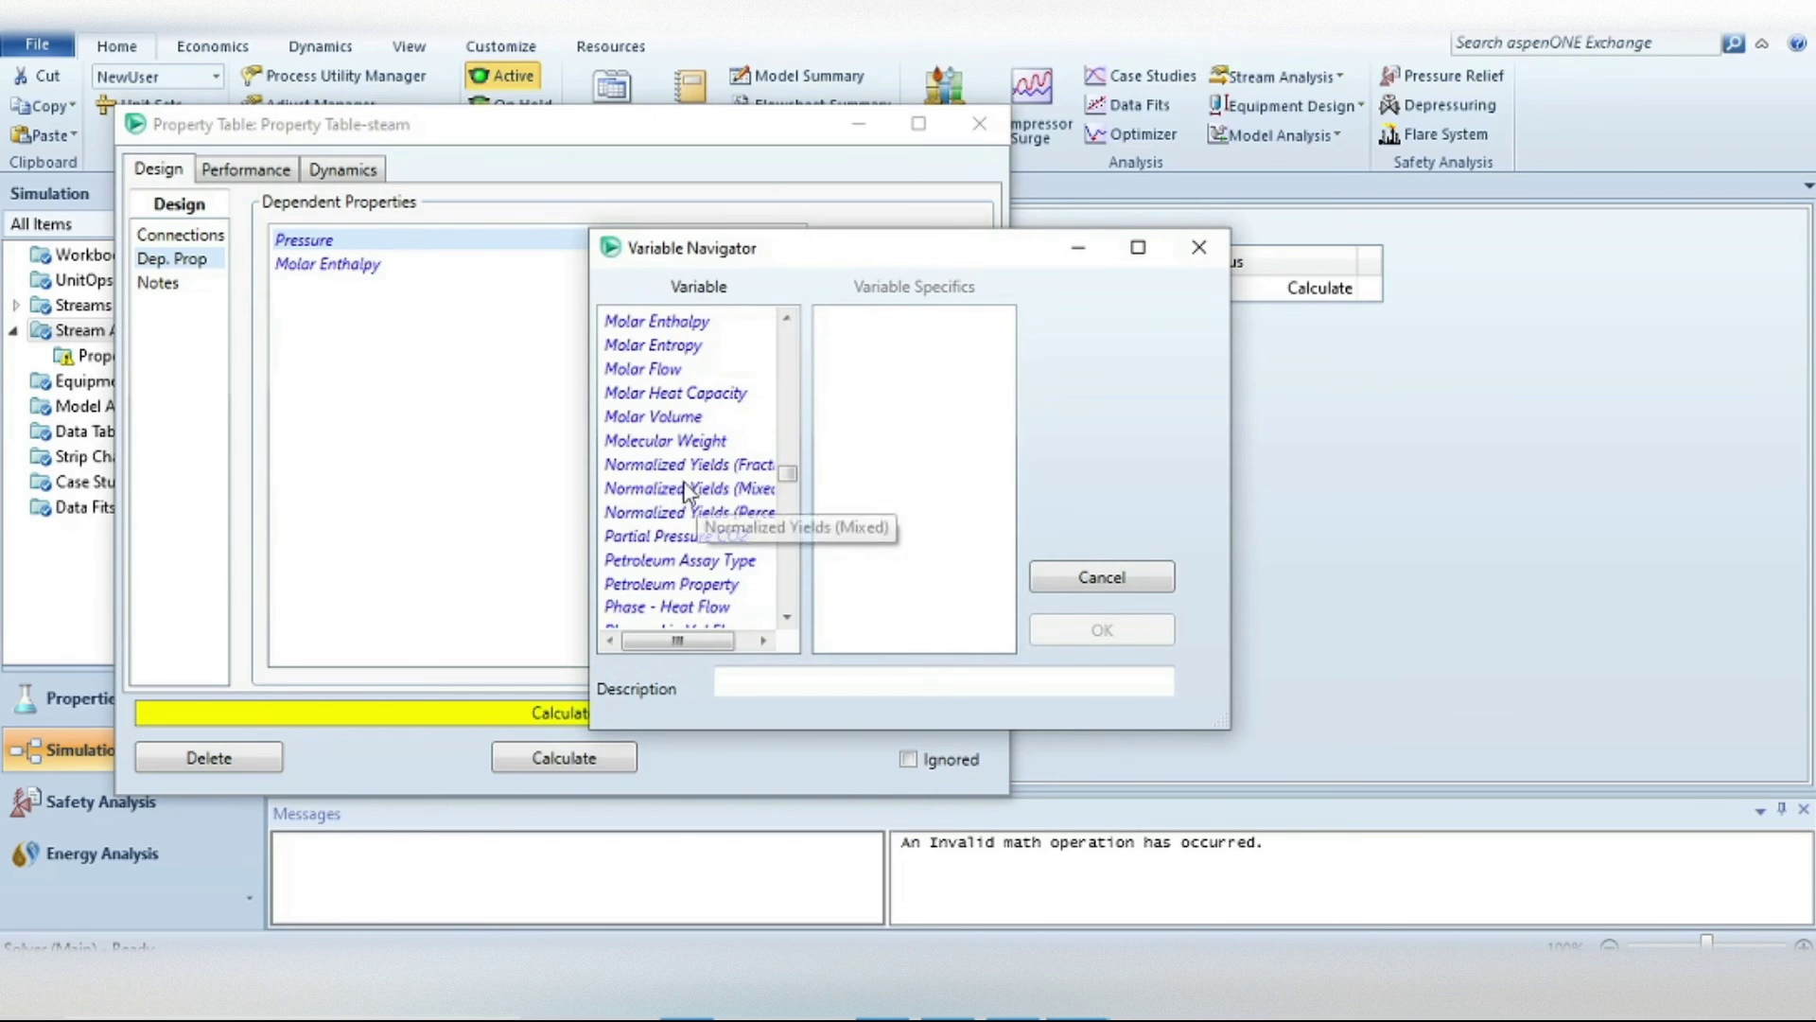
{"action": "left_click", "coordinate": [694, 348]}
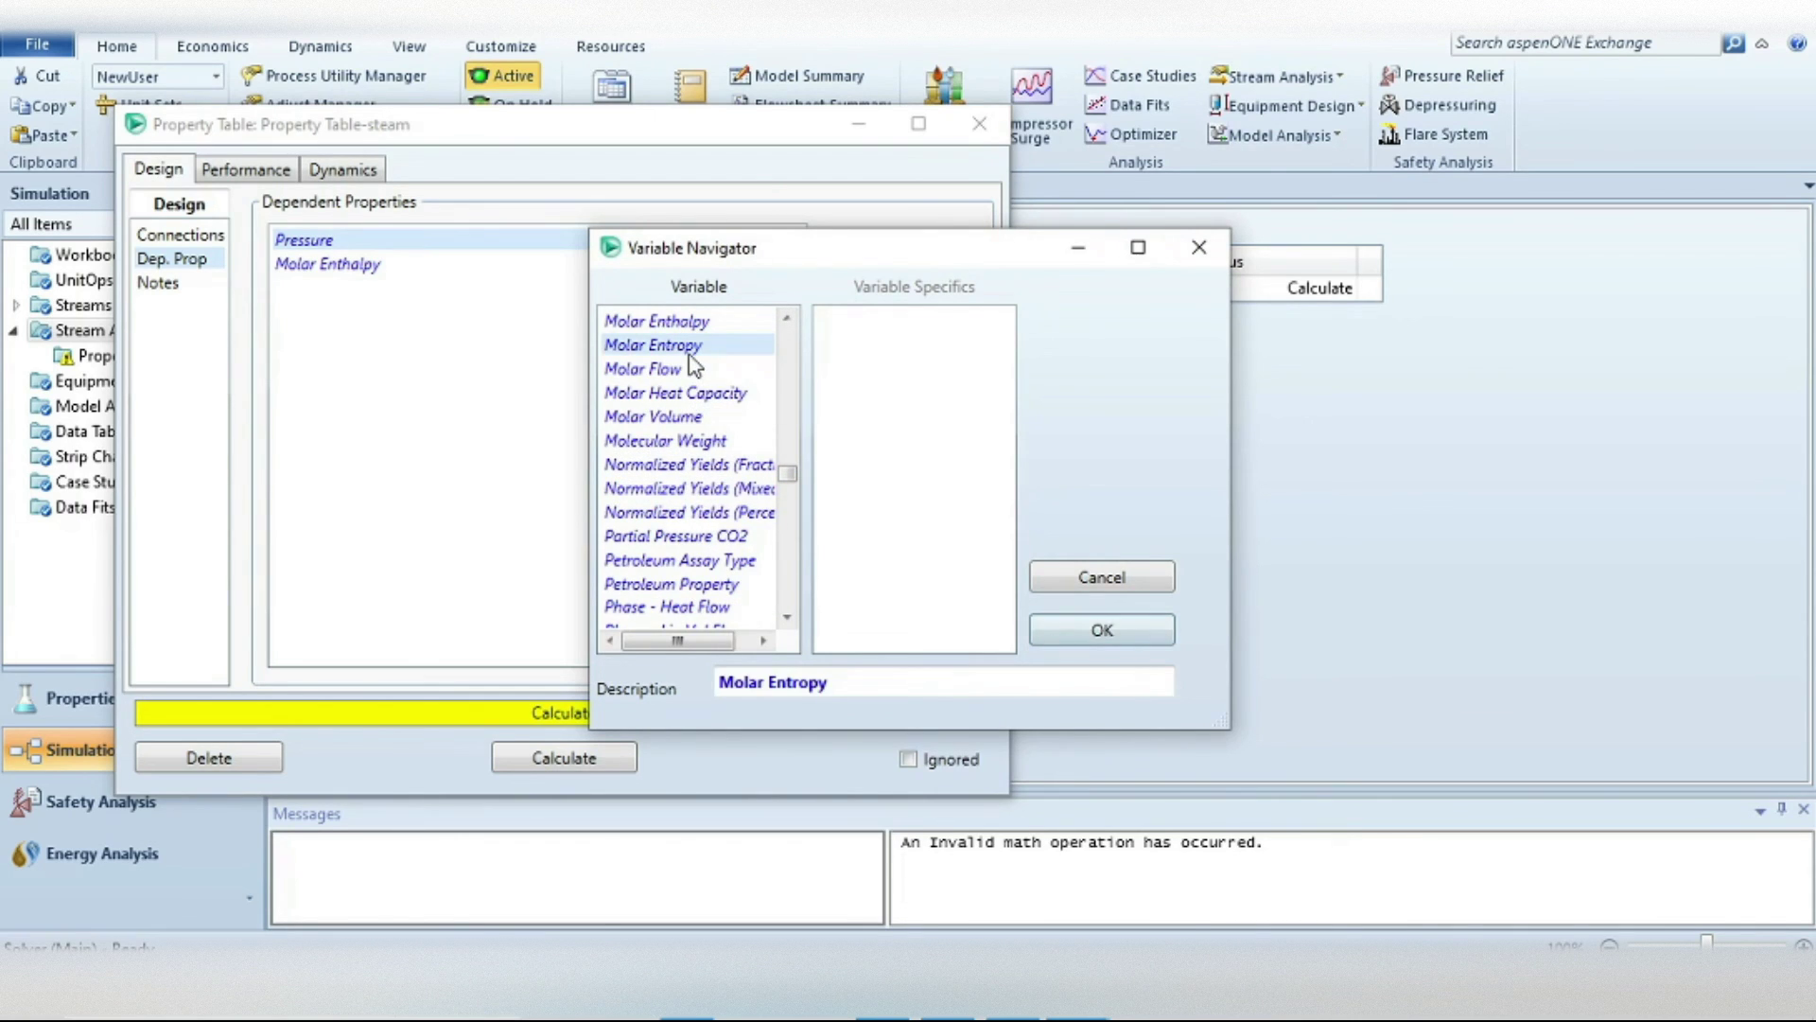
{"action": "left_click", "coordinate": [1097, 628]}
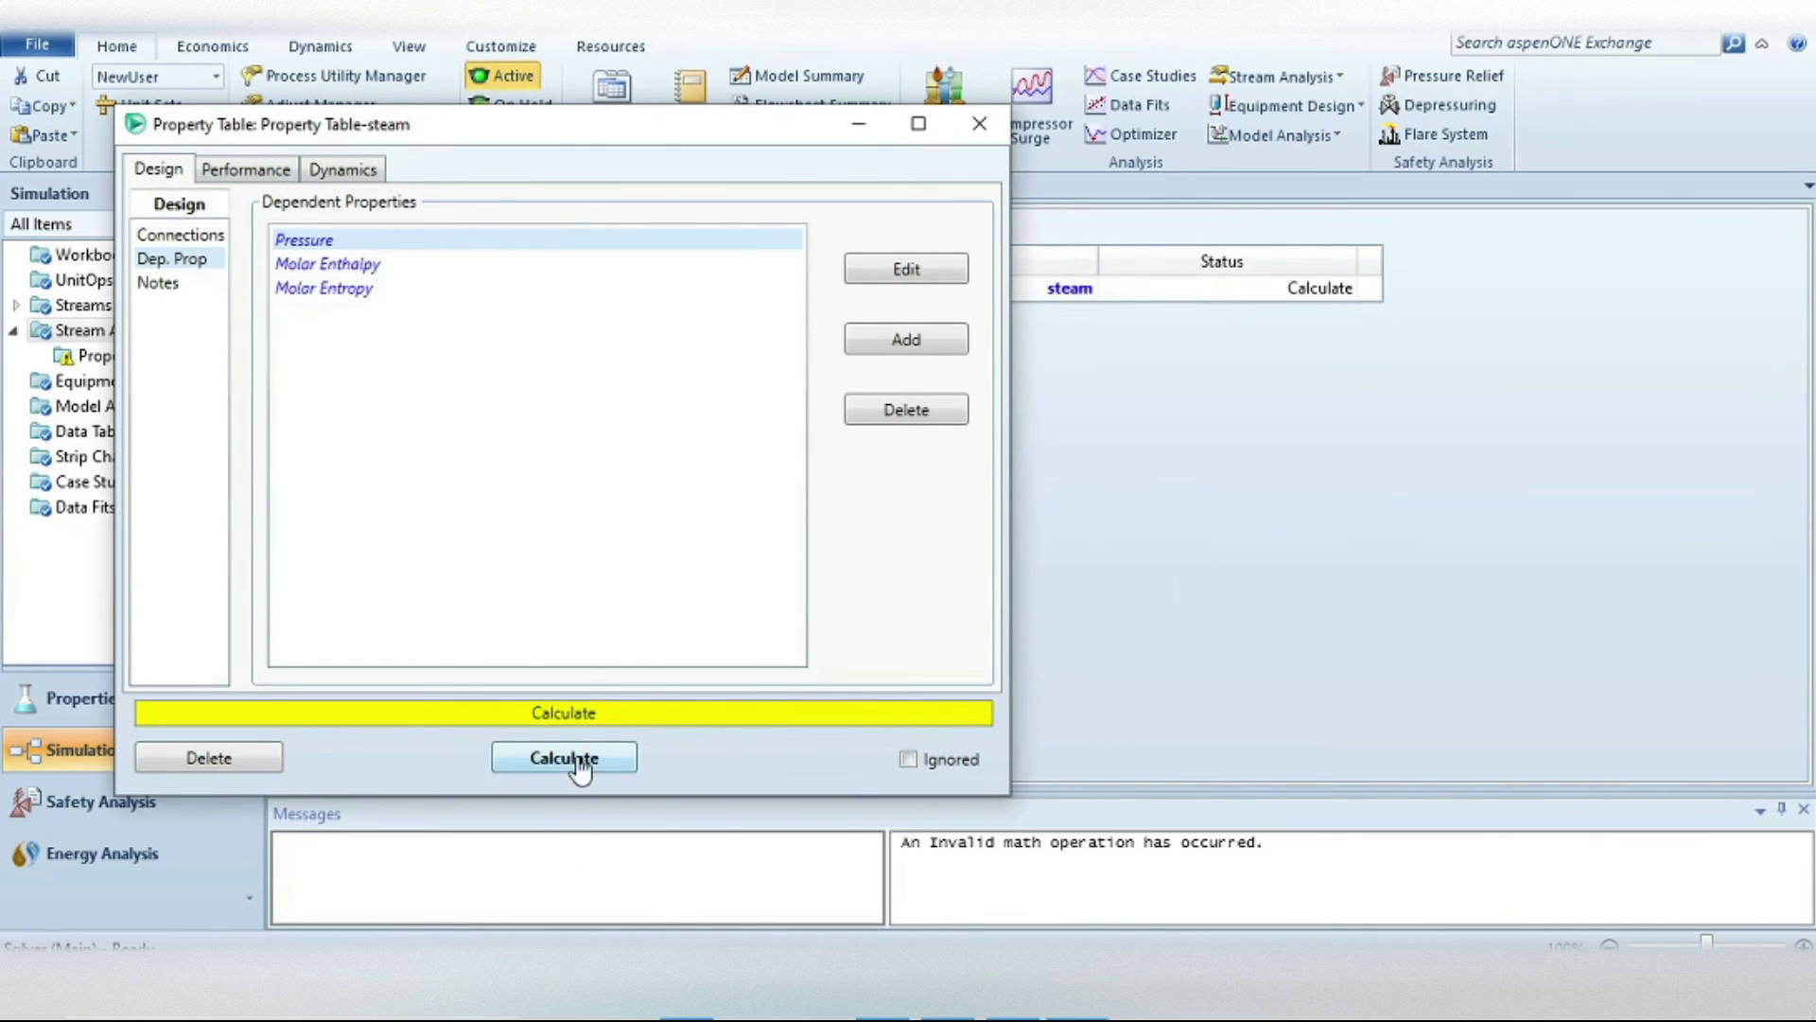
- Calculate the table and review pressure, molar enthalpy and molar entropy from 100 °C upward, maximized
{"action": "left_click", "coordinate": [547, 768]}
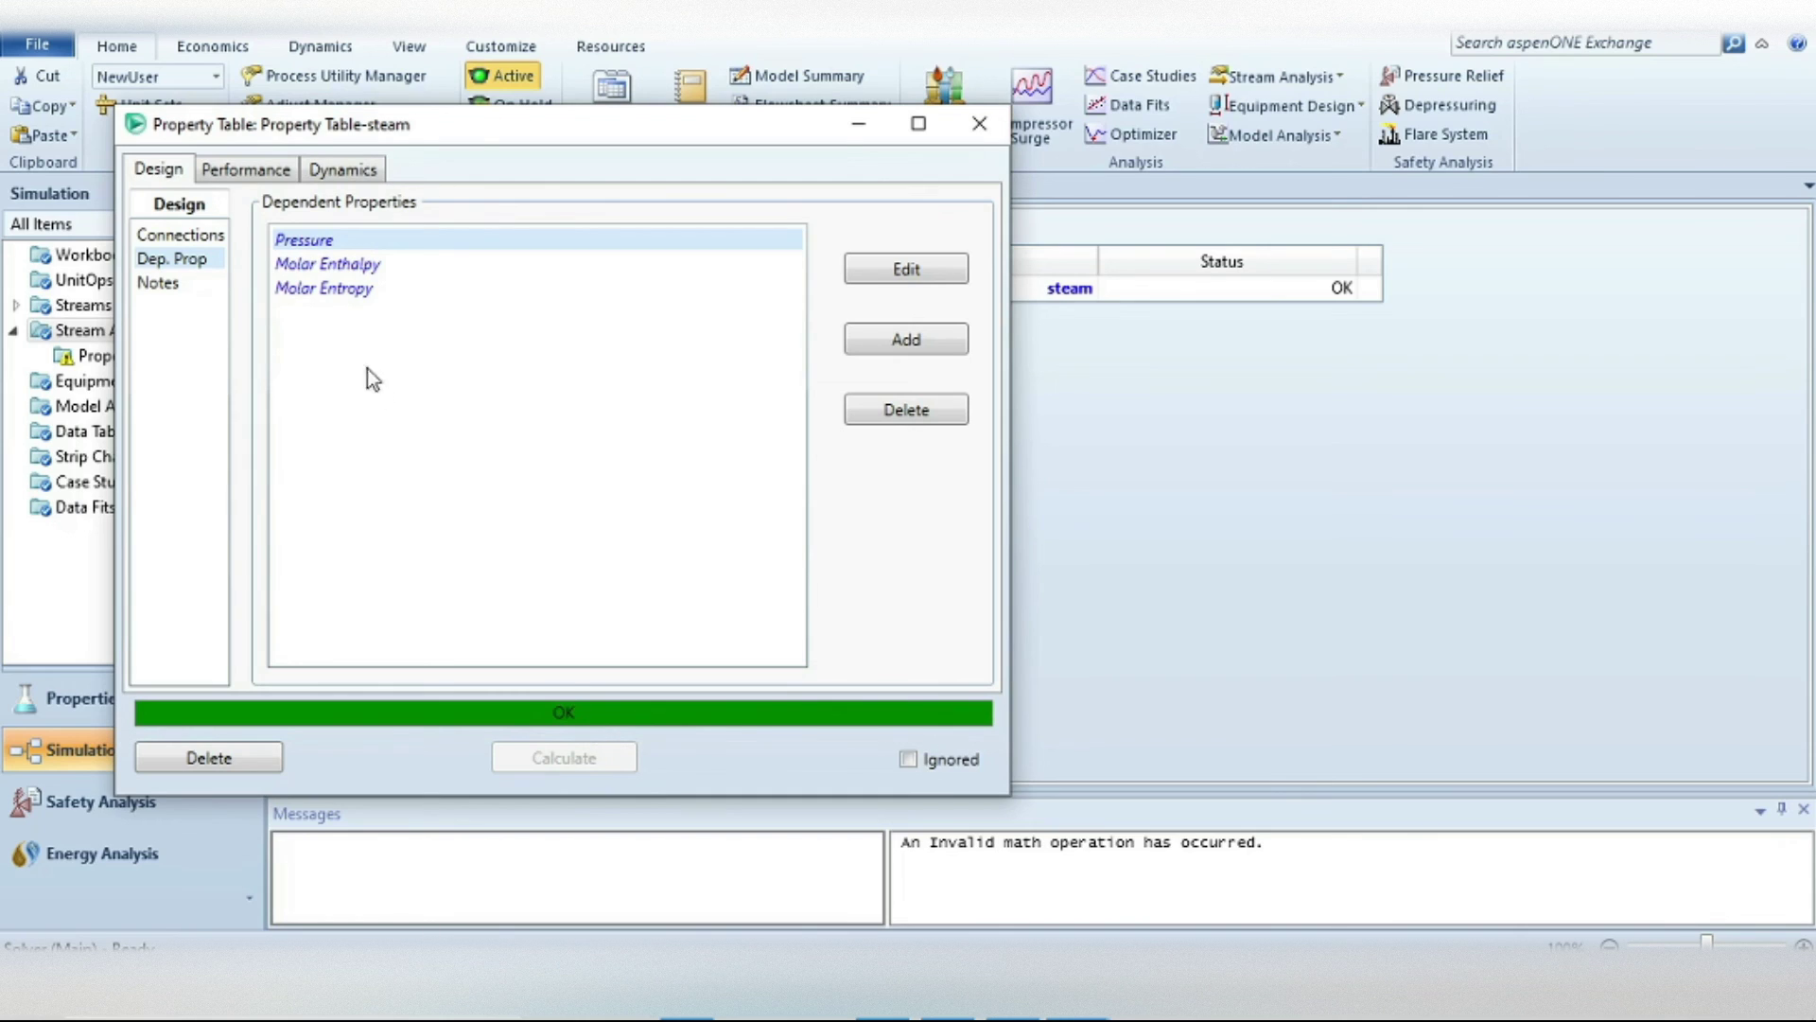
{"action": "left_click", "coordinate": [247, 172]}
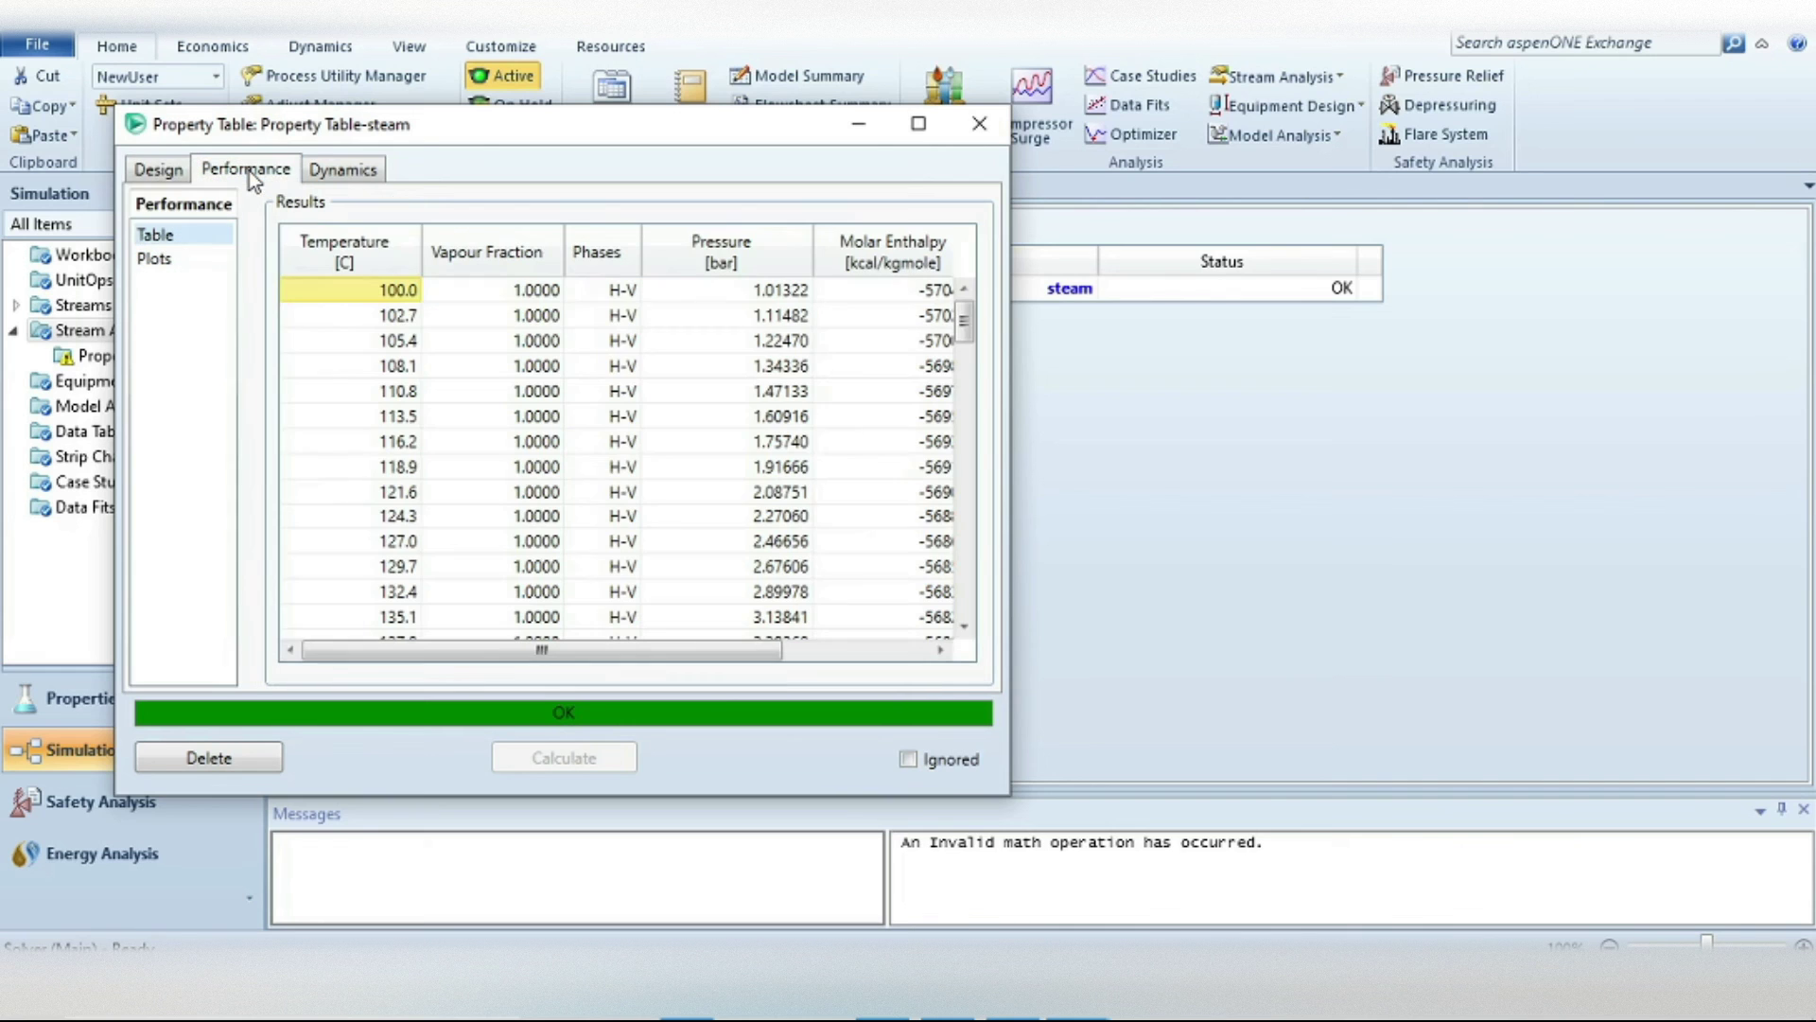
{"action": "left_click", "coordinate": [918, 124]}
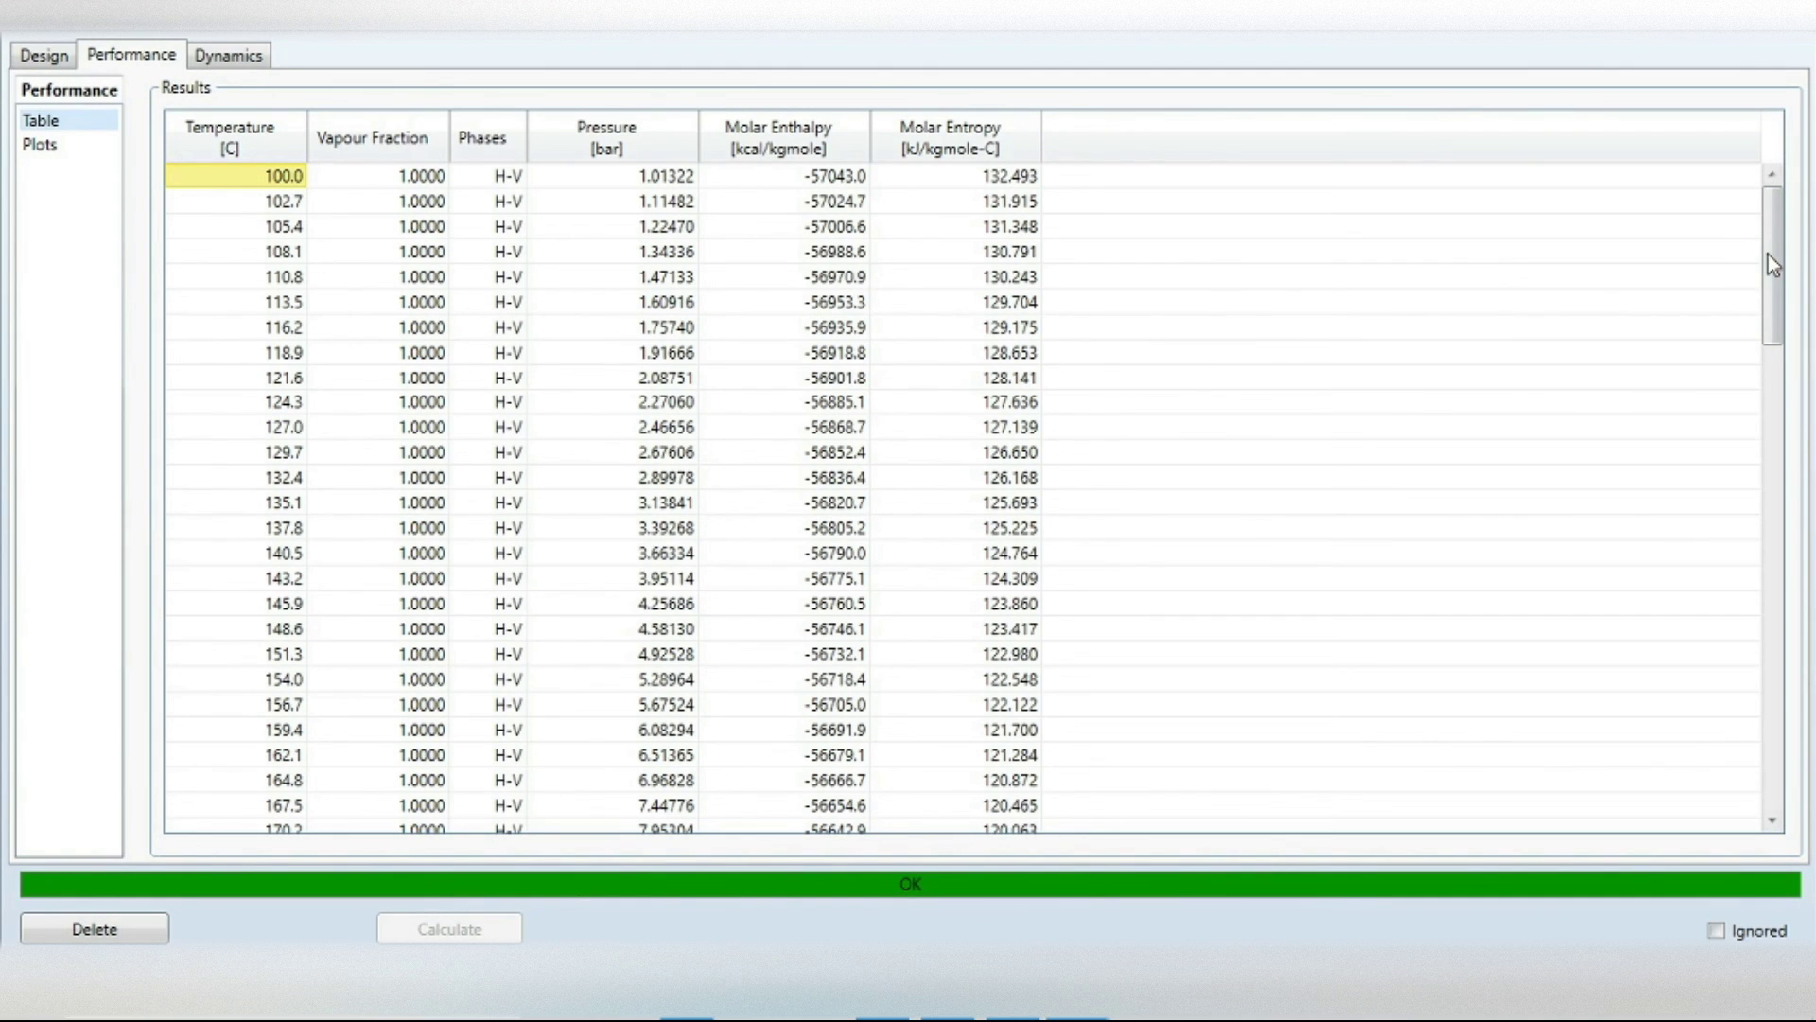
{"action": "left_click_drag", "start_coordinate": [1768, 254], "coordinate": [1082, 268]}
{"action": "mouse_move", "coordinate": [270, 186]}
{"action": "mouse_move", "coordinate": [620, 195]}
{"action": "mouse_move", "coordinate": [754, 180]}
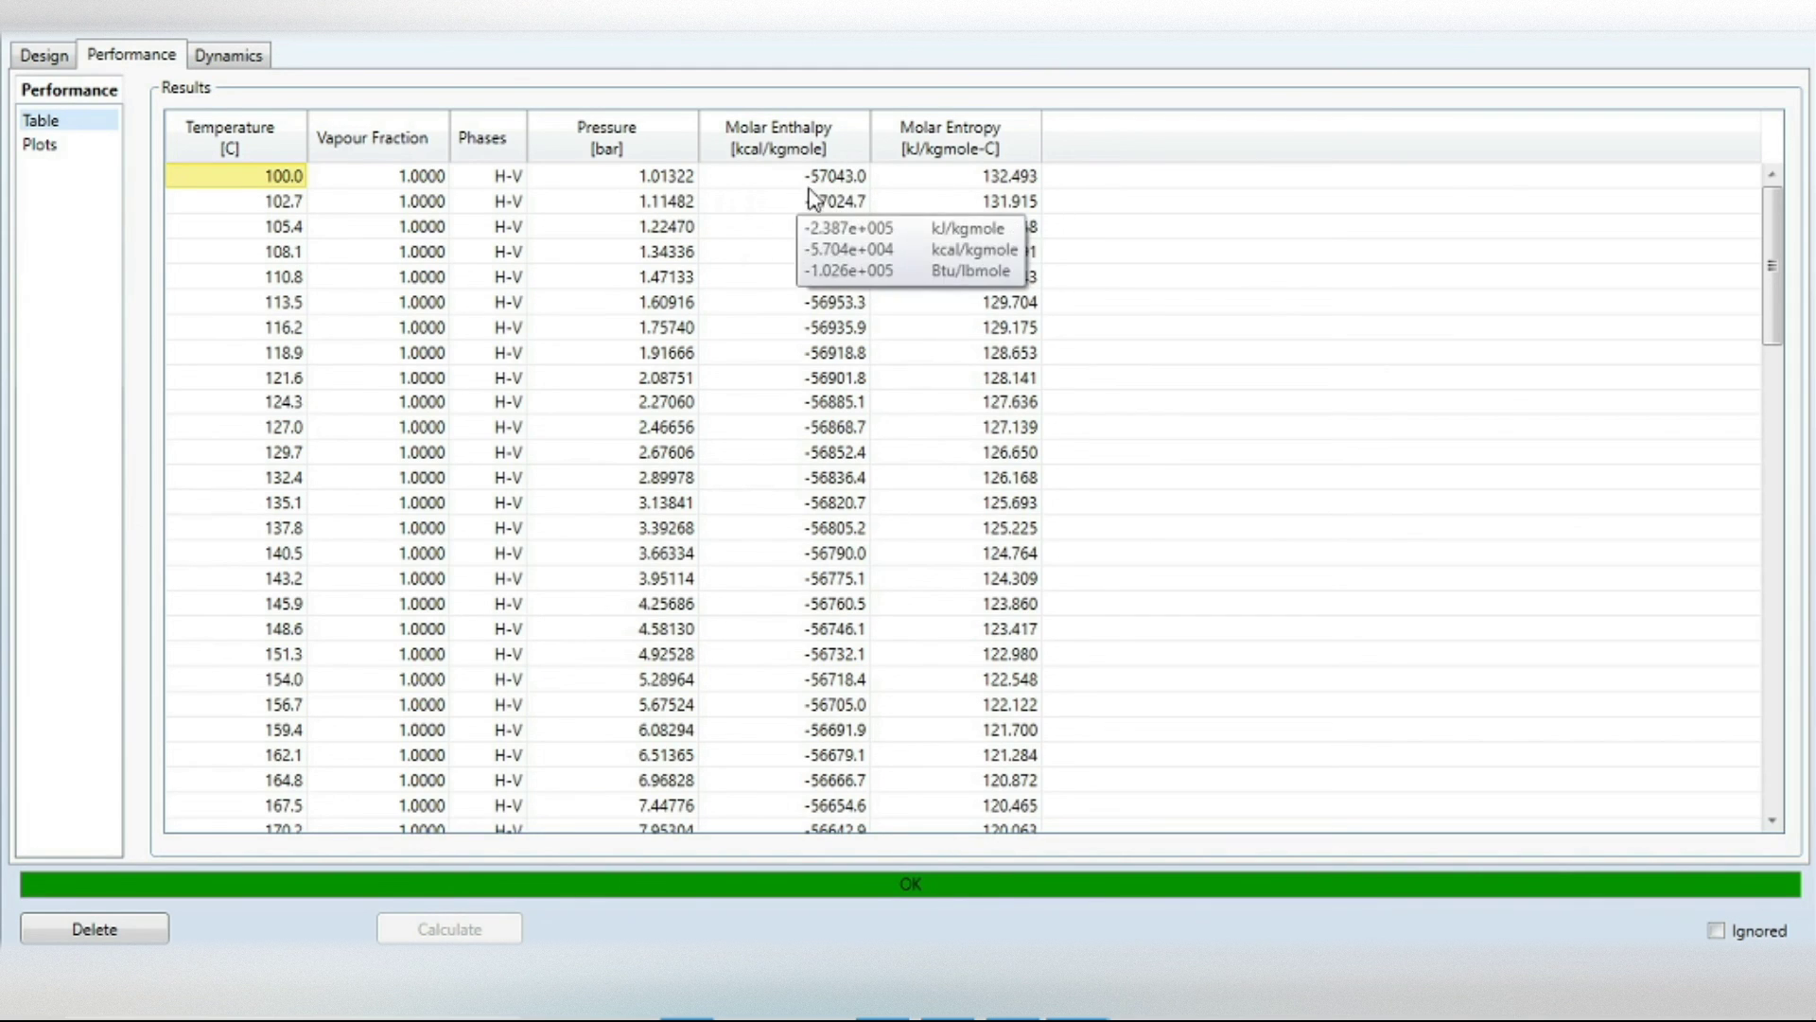
{"action": "mouse_move", "coordinate": [818, 199]}
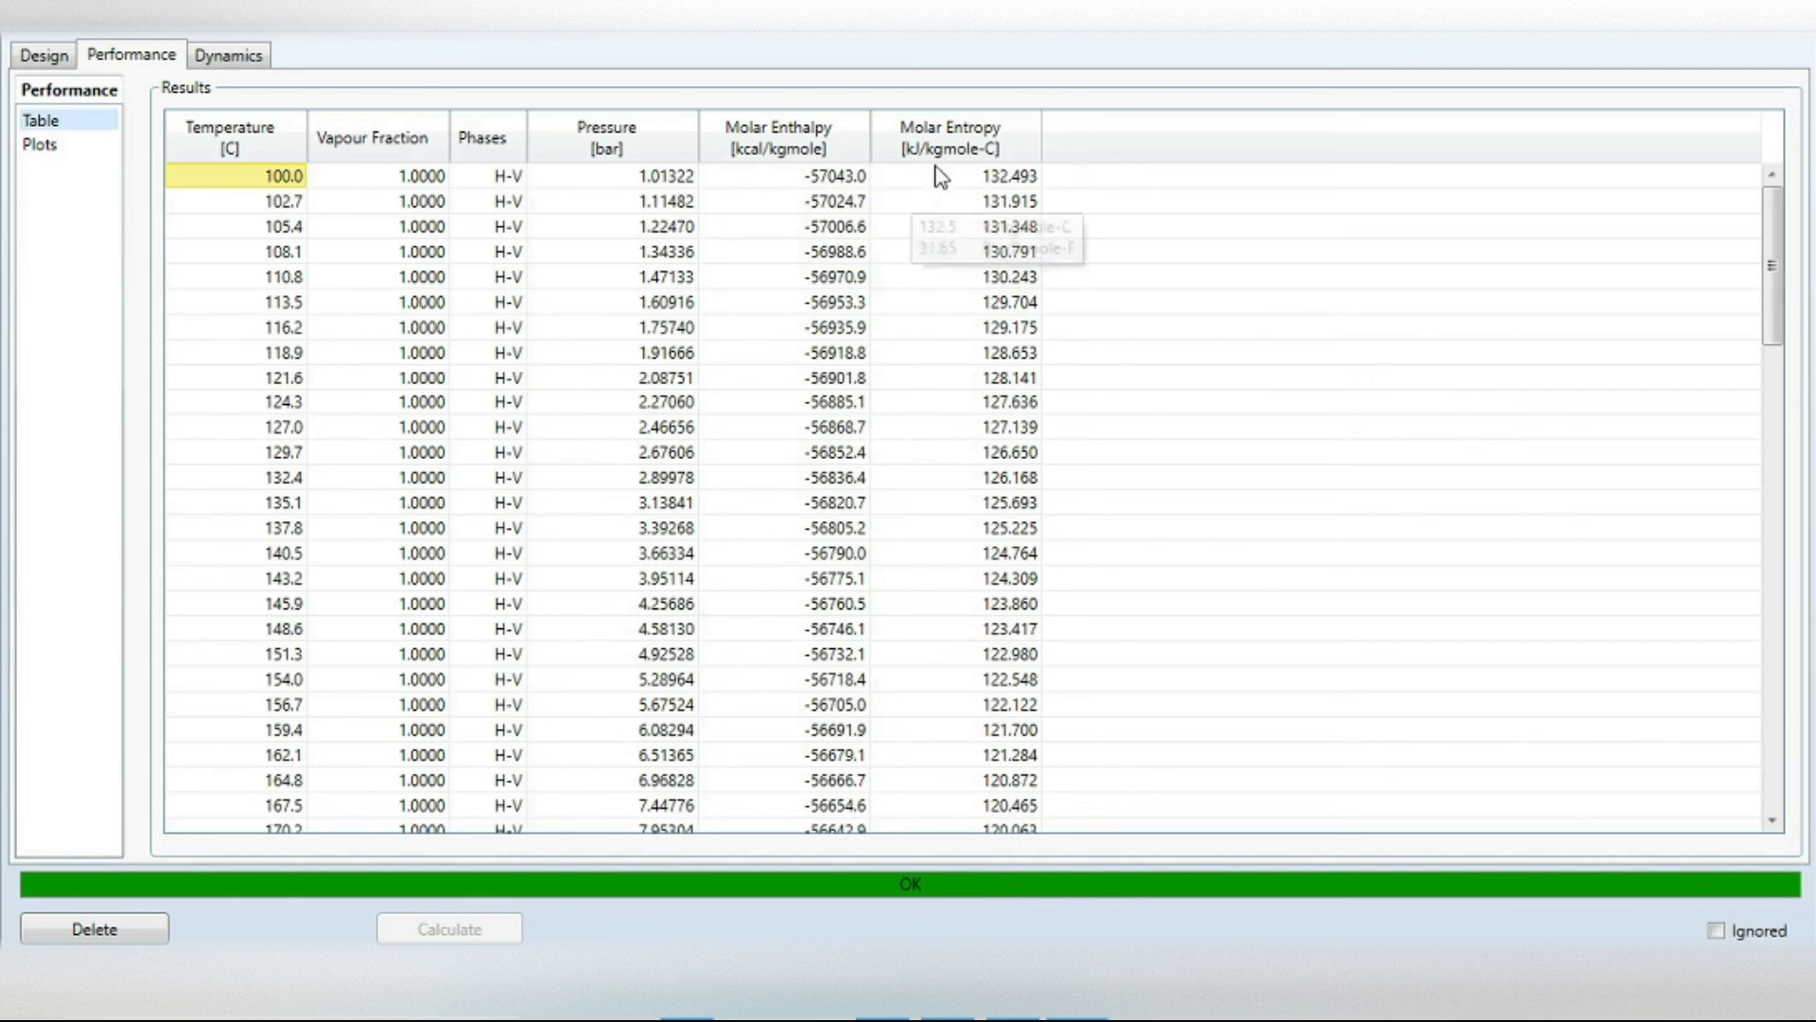
{"action": "scroll", "coordinate": [244, 350], "scroll_direction": "down", "scroll_amount": 5}
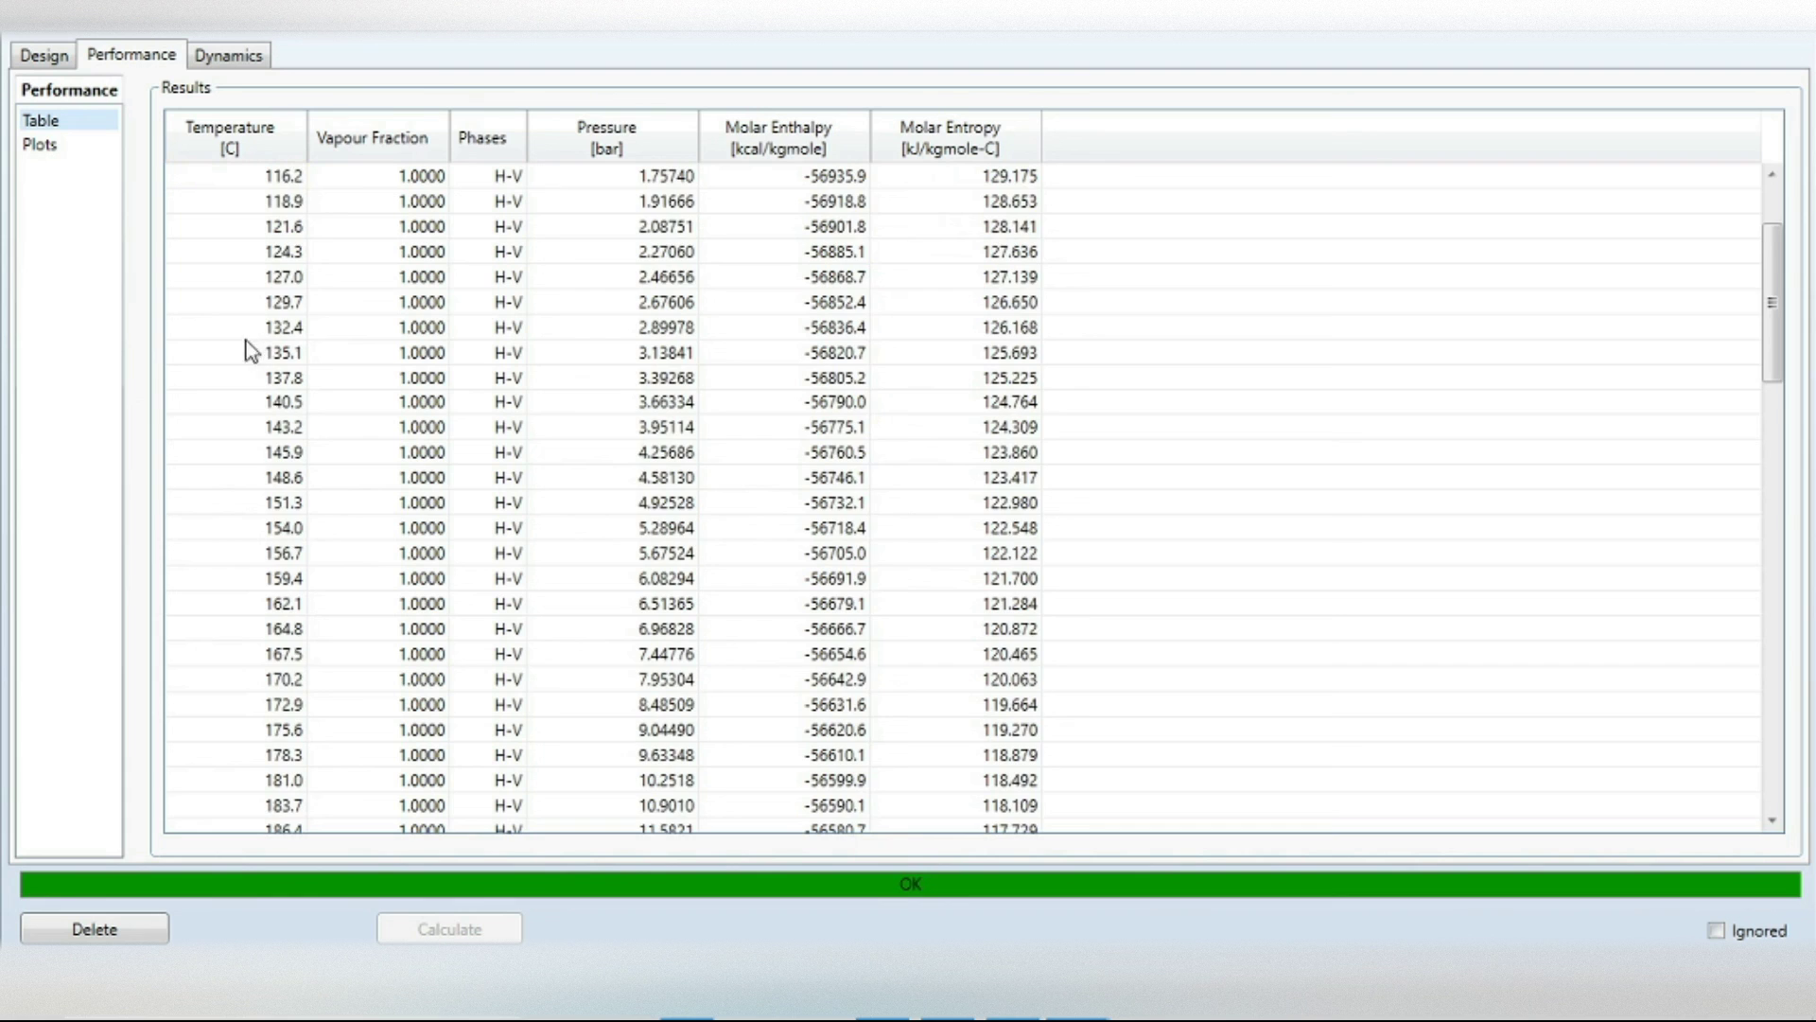
{"action": "scroll", "coordinate": [276, 572], "scroll_direction": "down", "scroll_amount": 5}
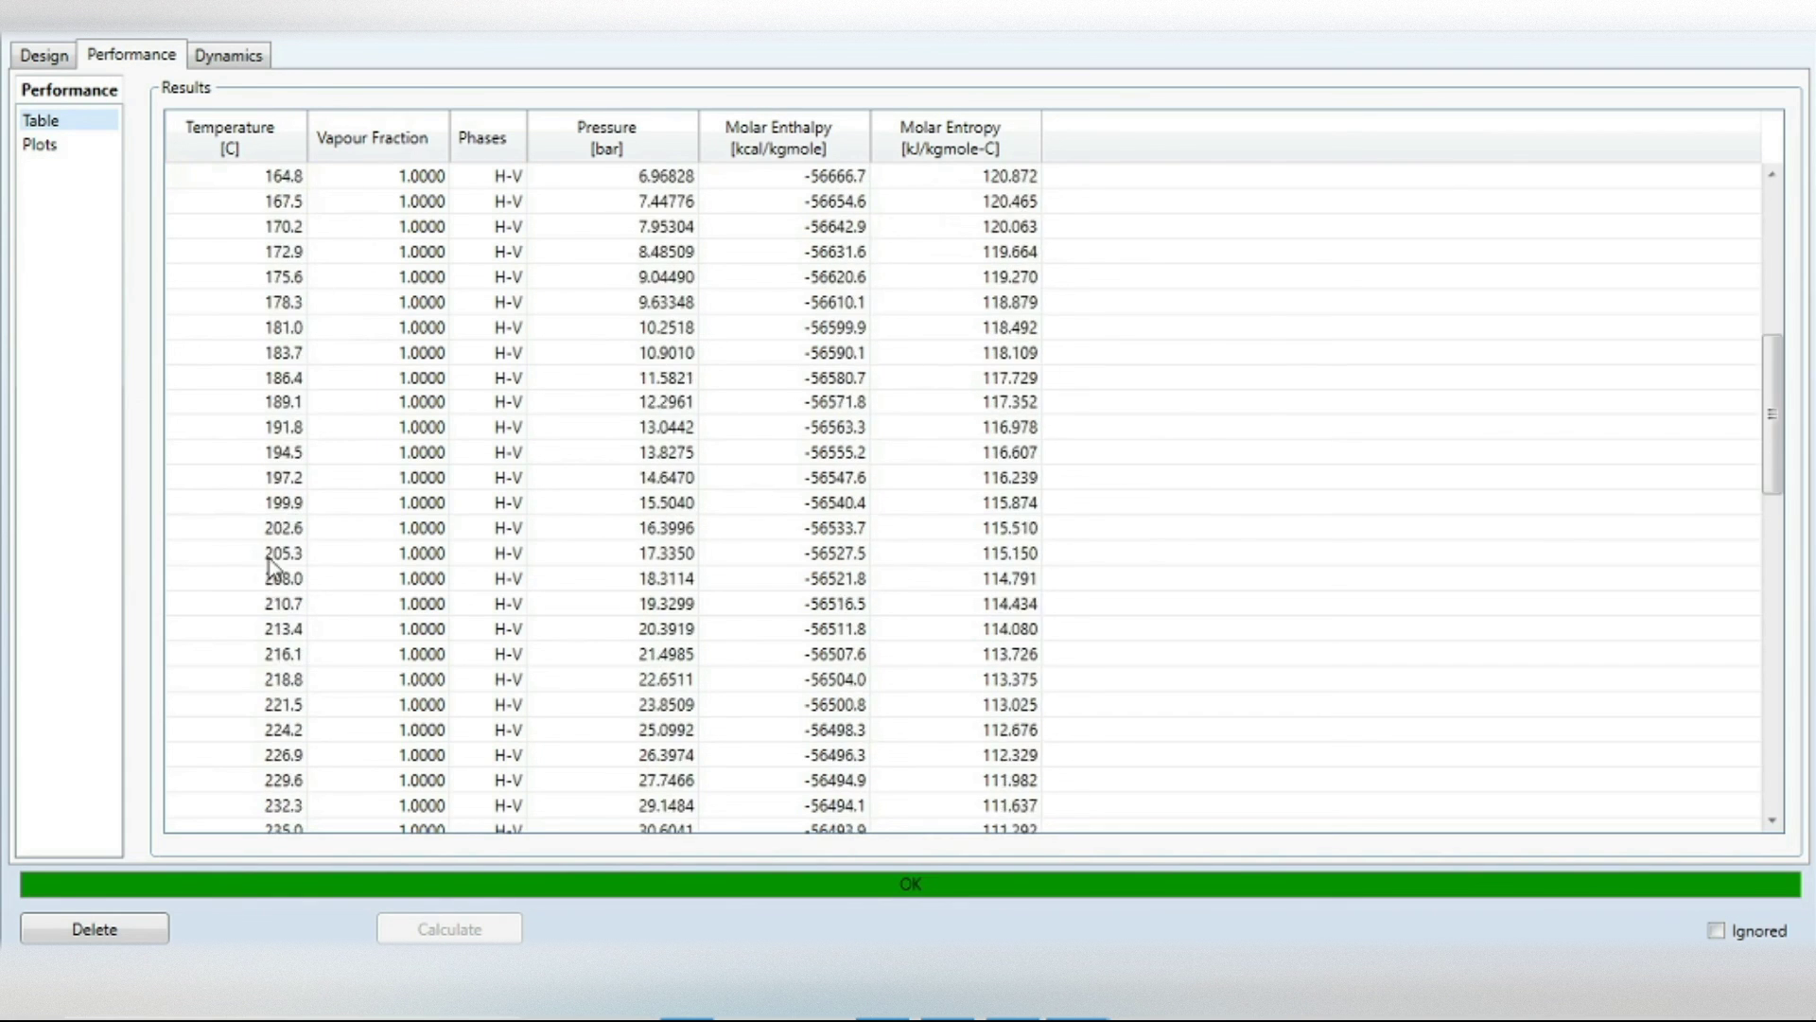
{"action": "scroll", "coordinate": [290, 622], "scroll_direction": "down", "scroll_amount": 8}
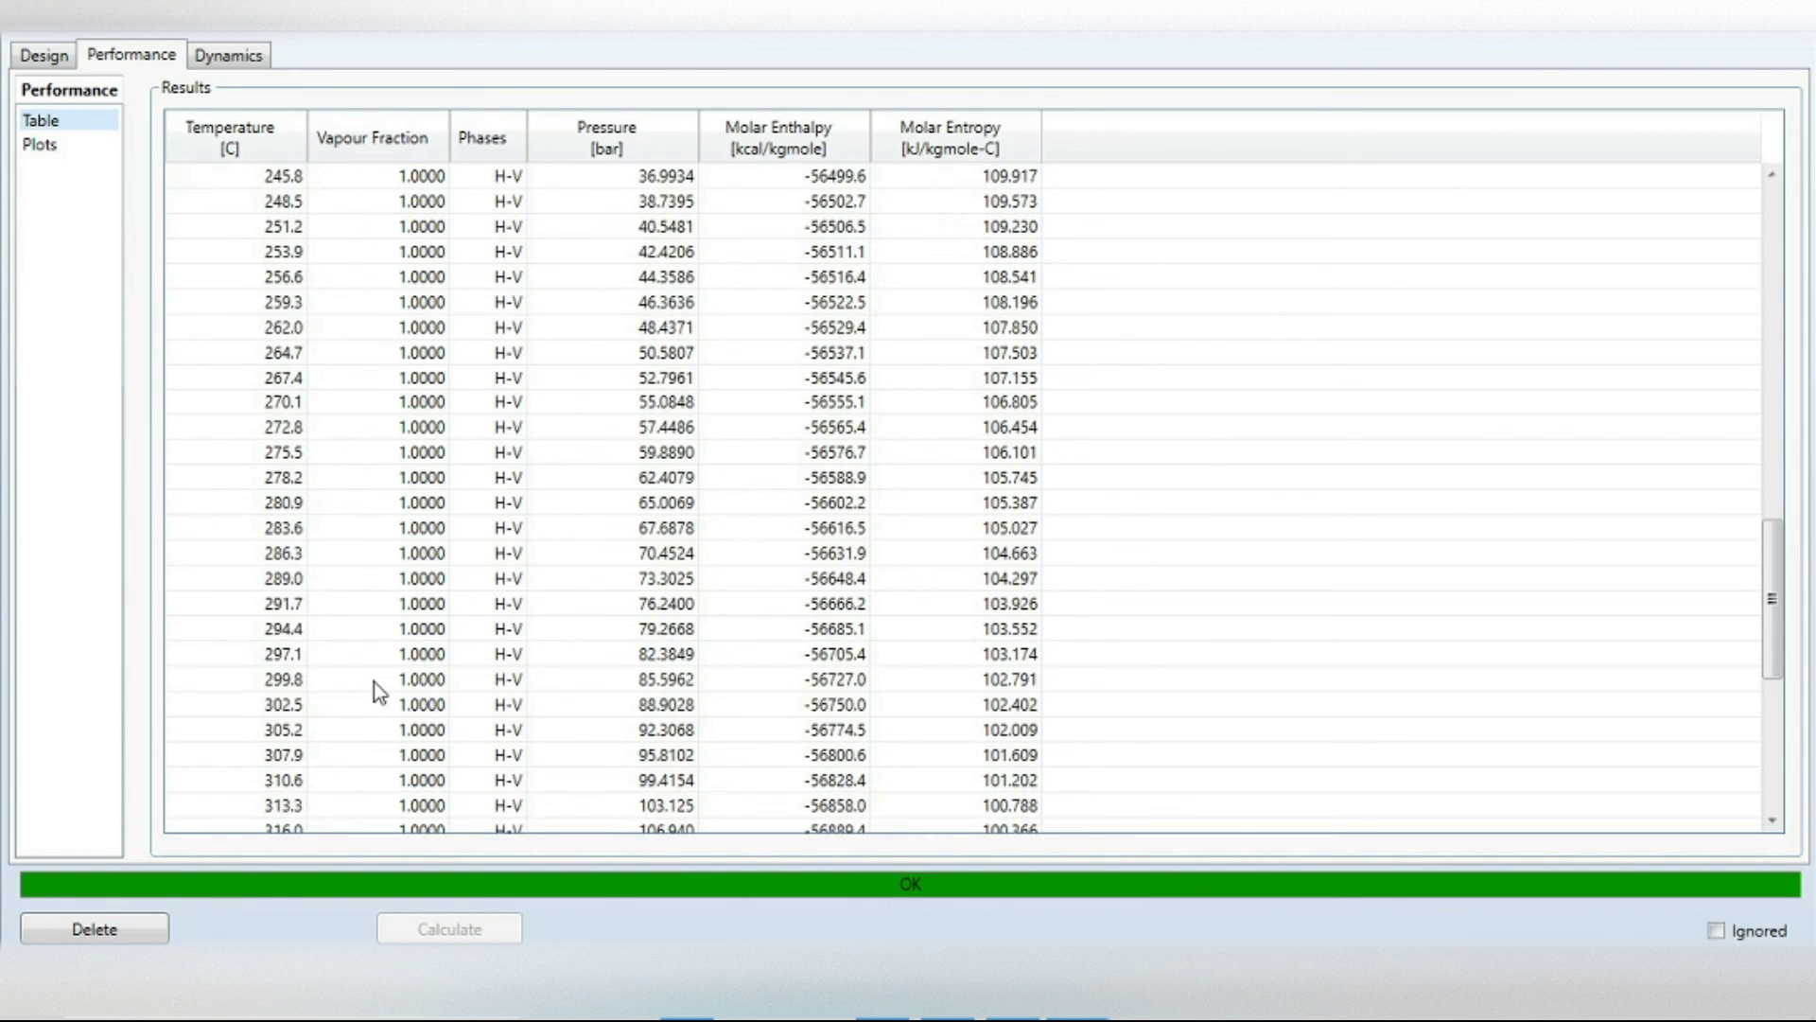
{"action": "scroll", "coordinate": [373, 686], "scroll_direction": "down", "scroll_amount": 3}
{"action": "scroll", "coordinate": [373, 685], "scroll_direction": "down", "scroll_amount": 1}
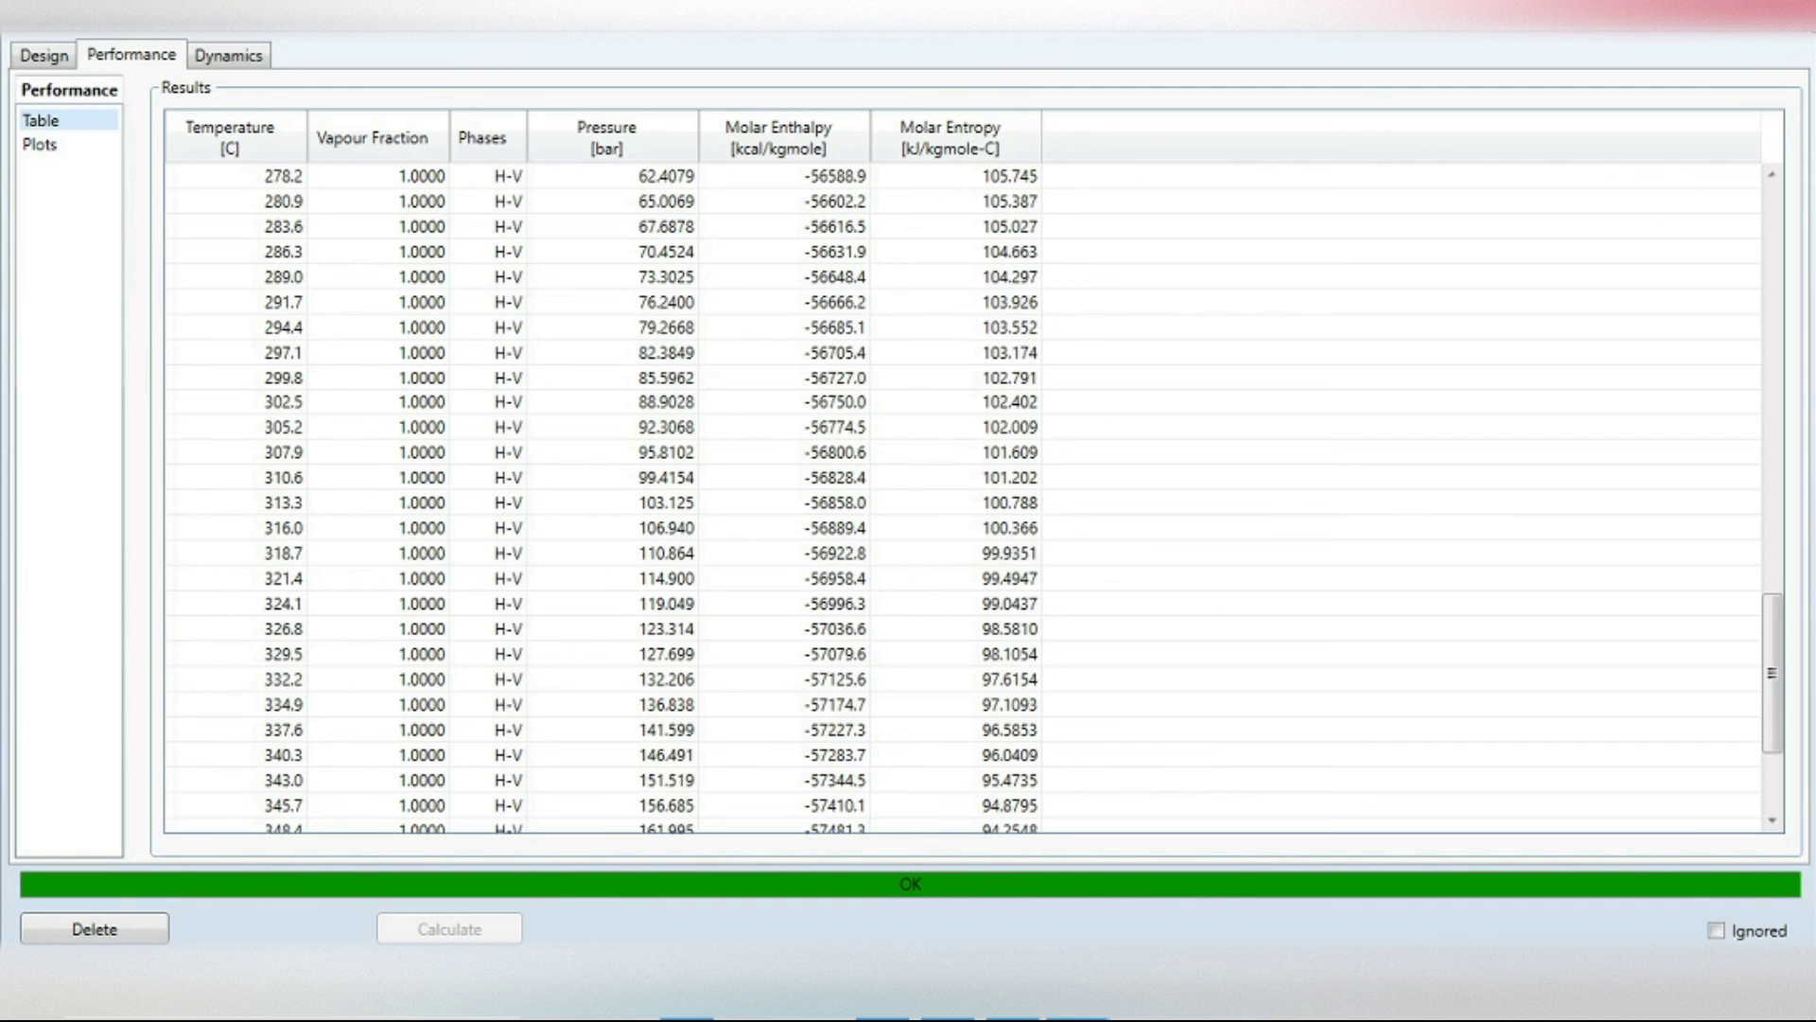
- Close the property table results window and go back to the Flowsheet Main view
{"action": "left_click", "coordinate": [1795, 19]}
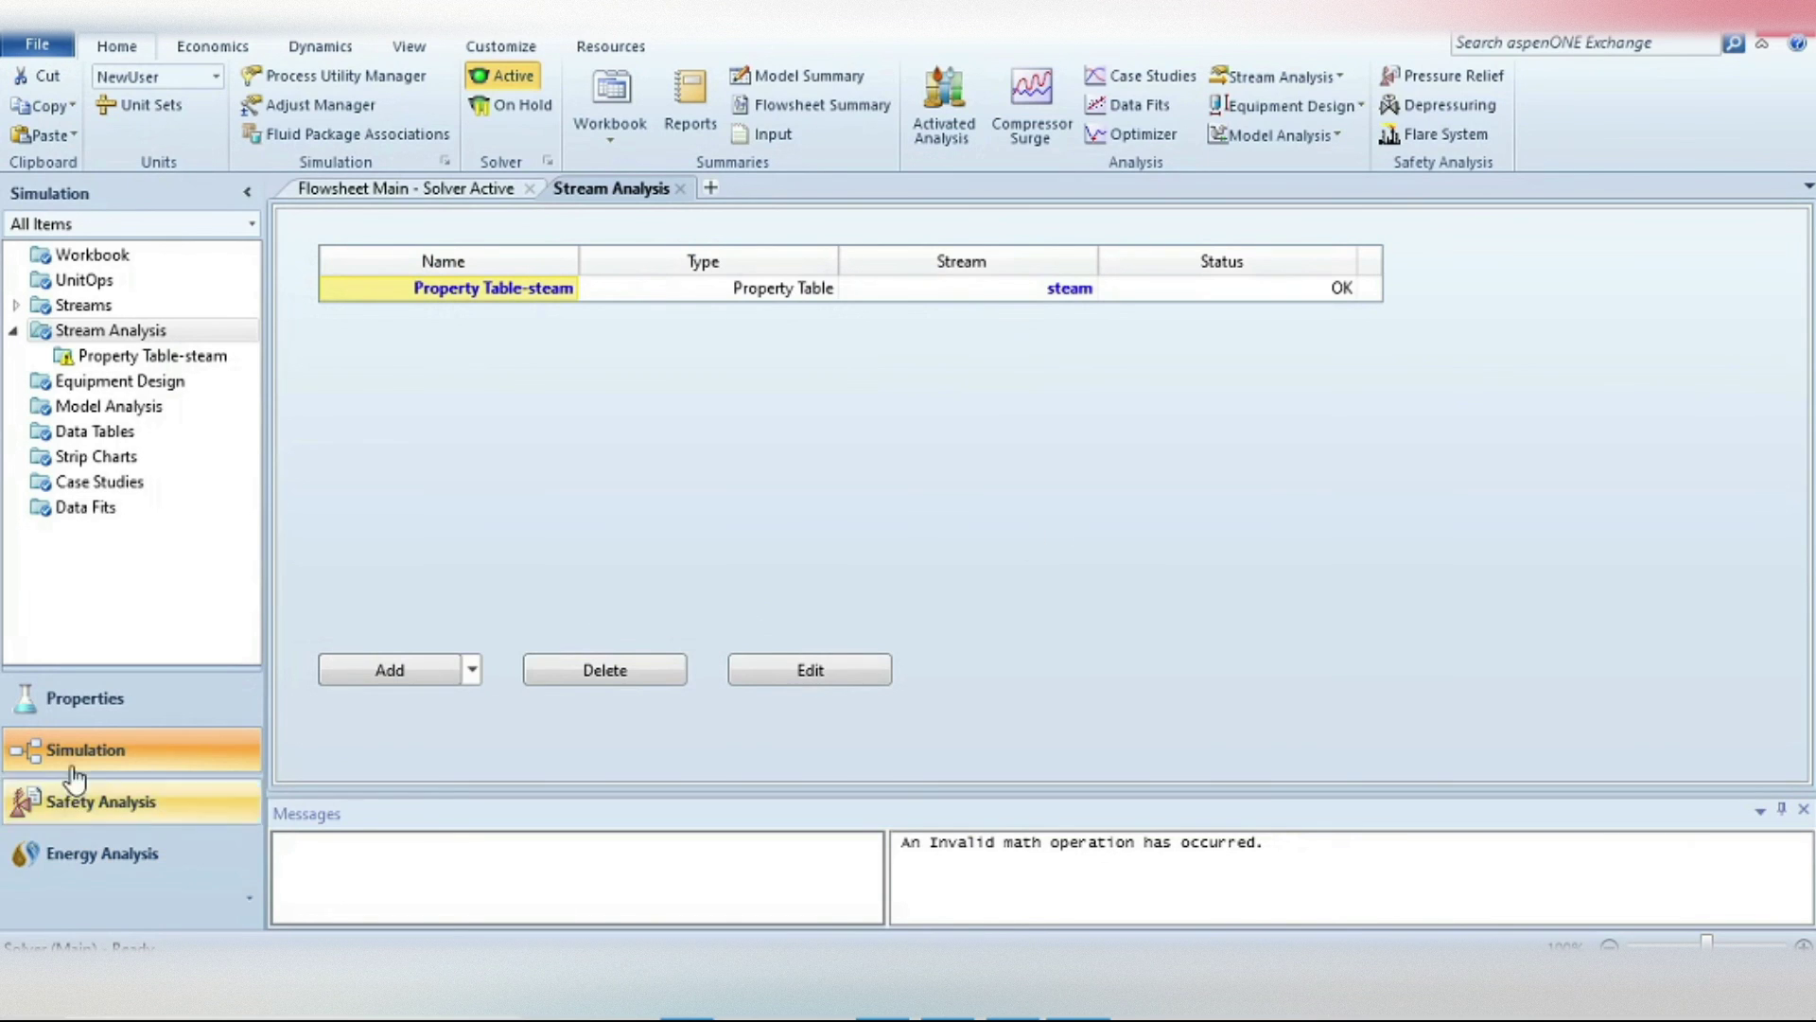
{"action": "left_click", "coordinate": [407, 189]}
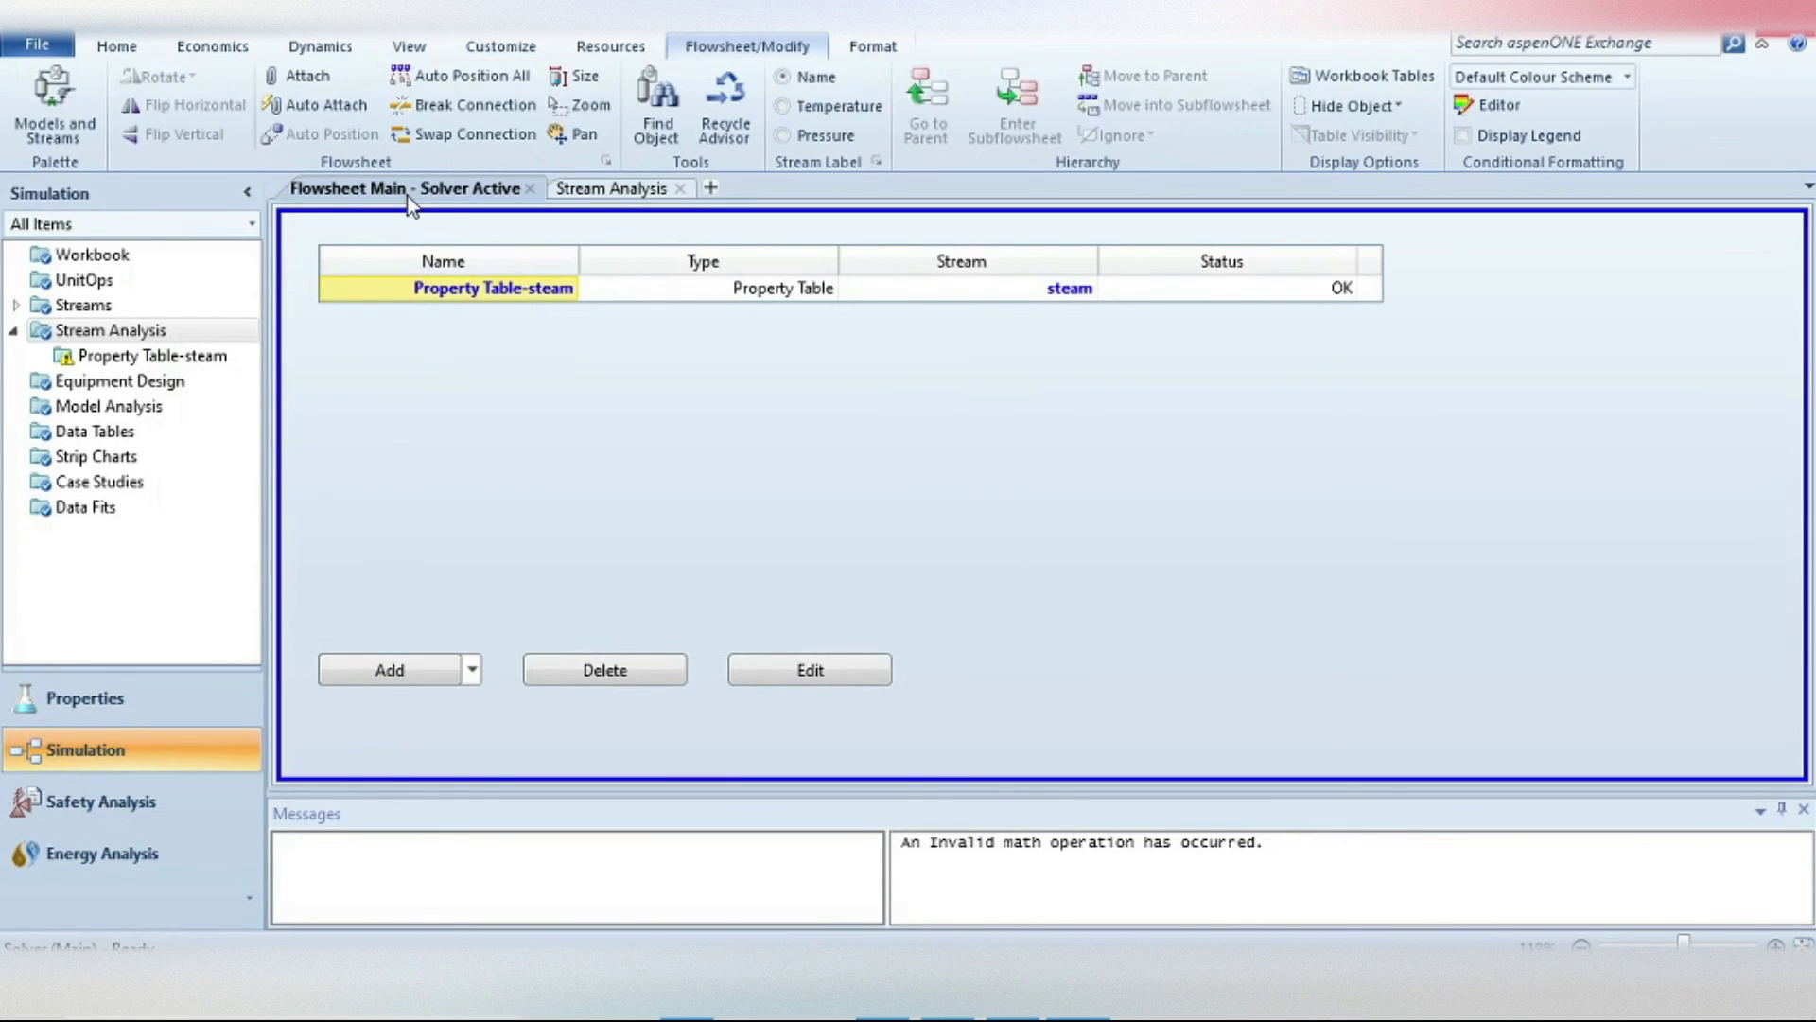